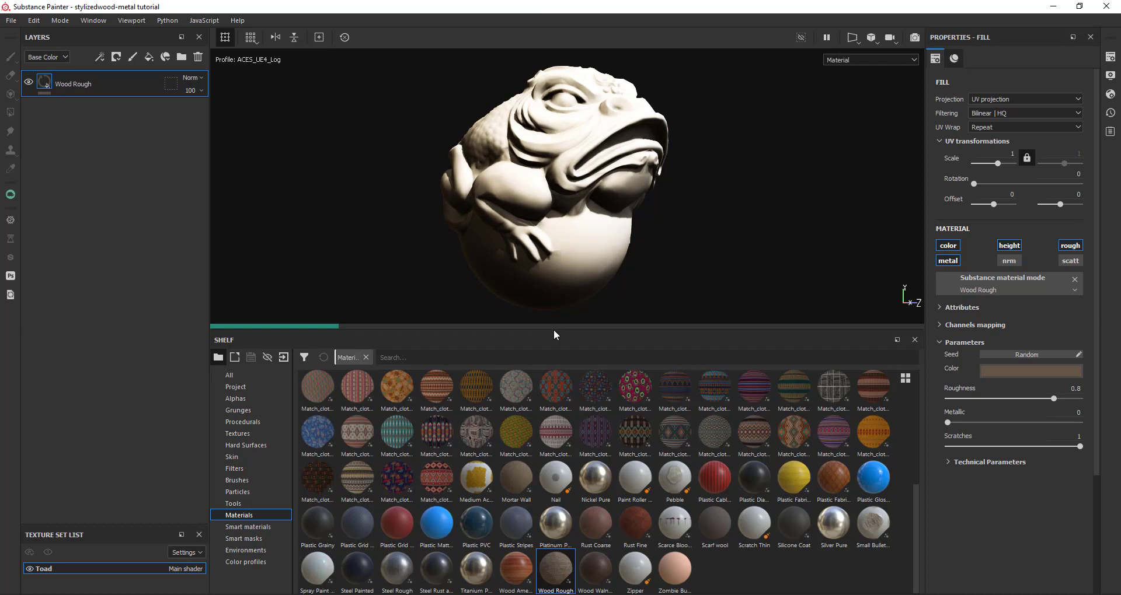
Enlarge the 3D viewport and set the Wood Rough material's color to hex 975c26
drag(549, 397, 533, 517)
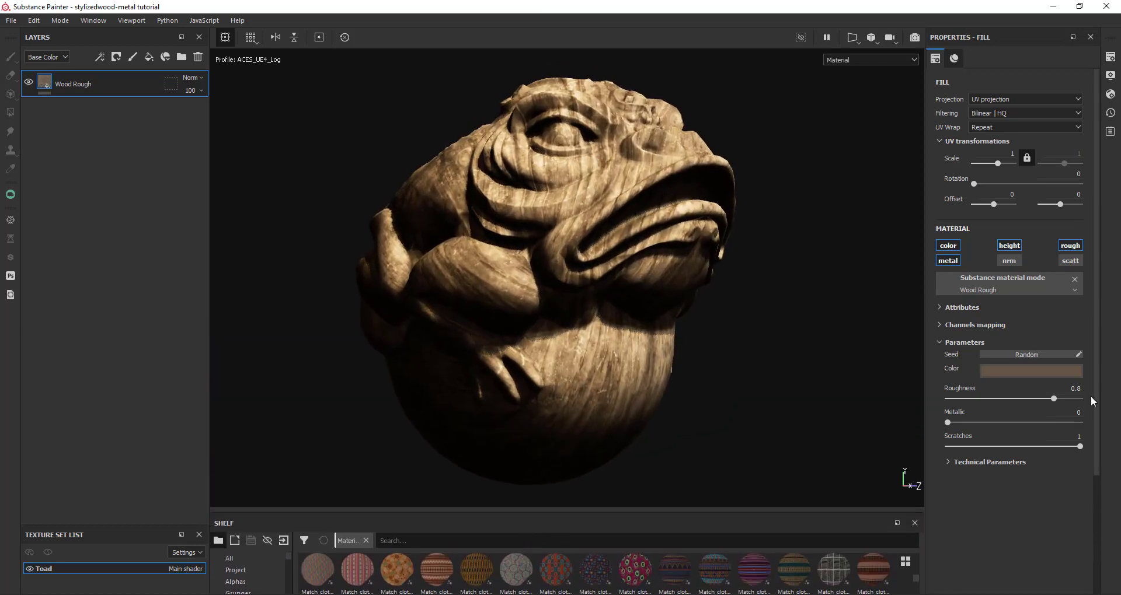
click(1054, 373)
click(1028, 388)
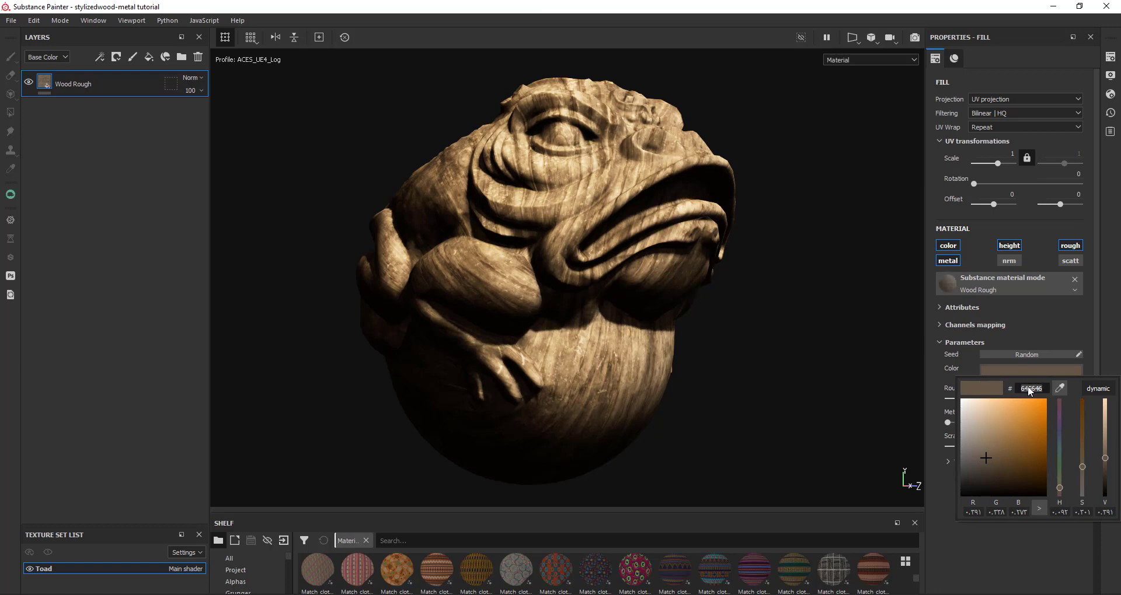
text(9705)
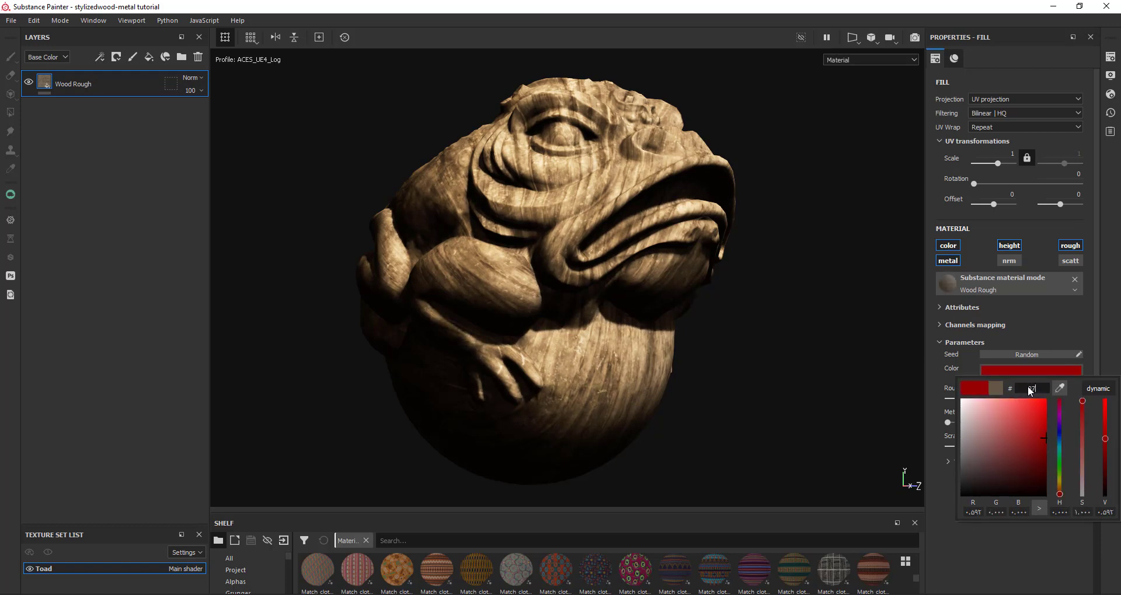
text(c26)
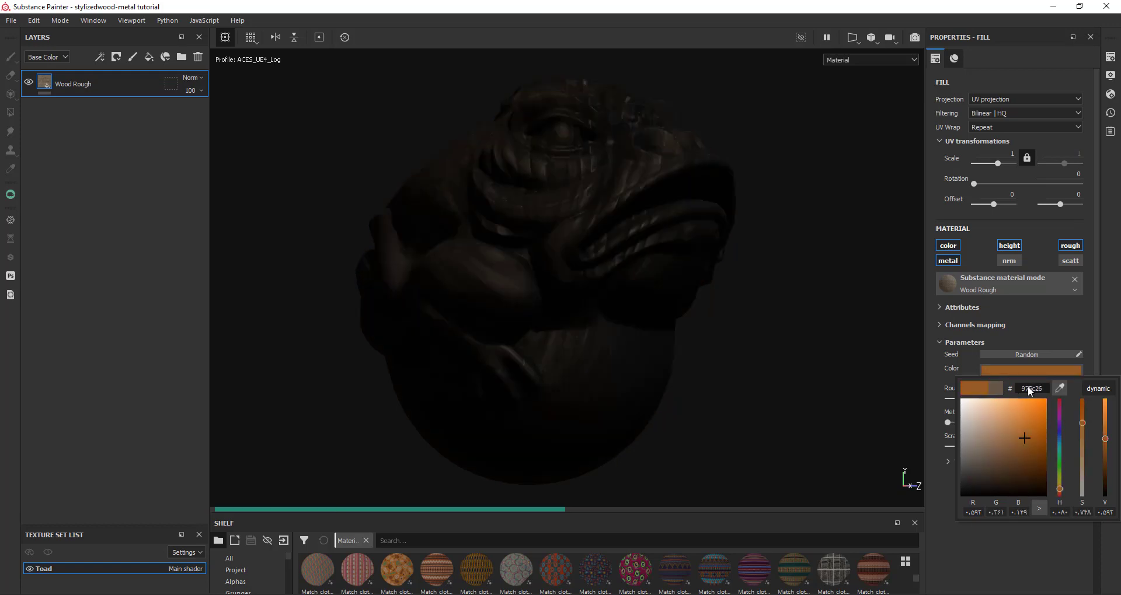
click(1048, 322)
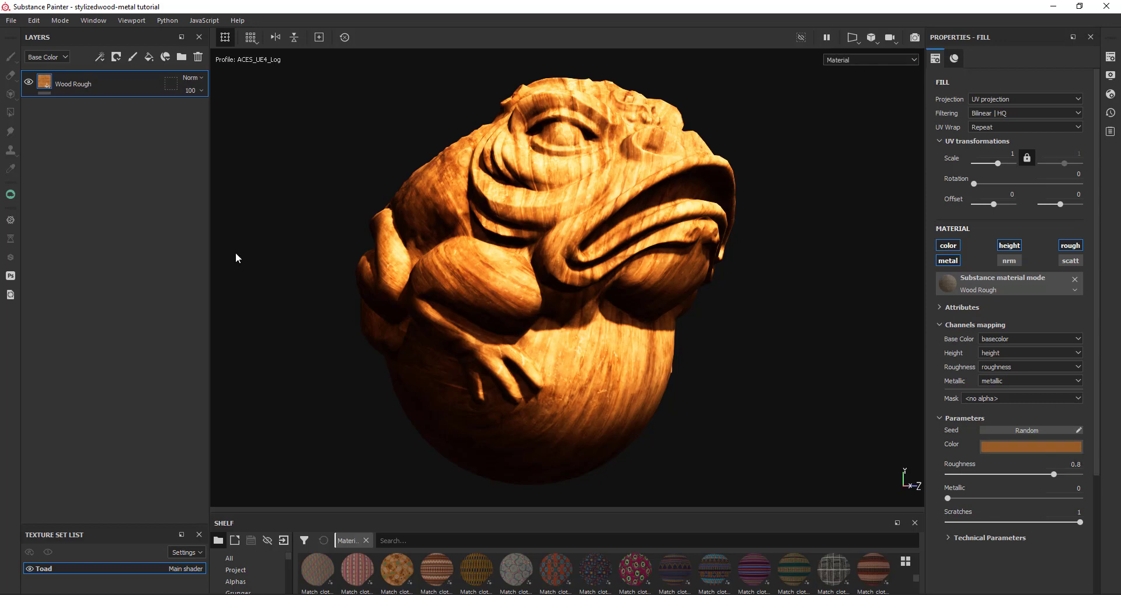
Add a Contrast Luminosity filter to the Wood Rough layer
right_click(78, 89)
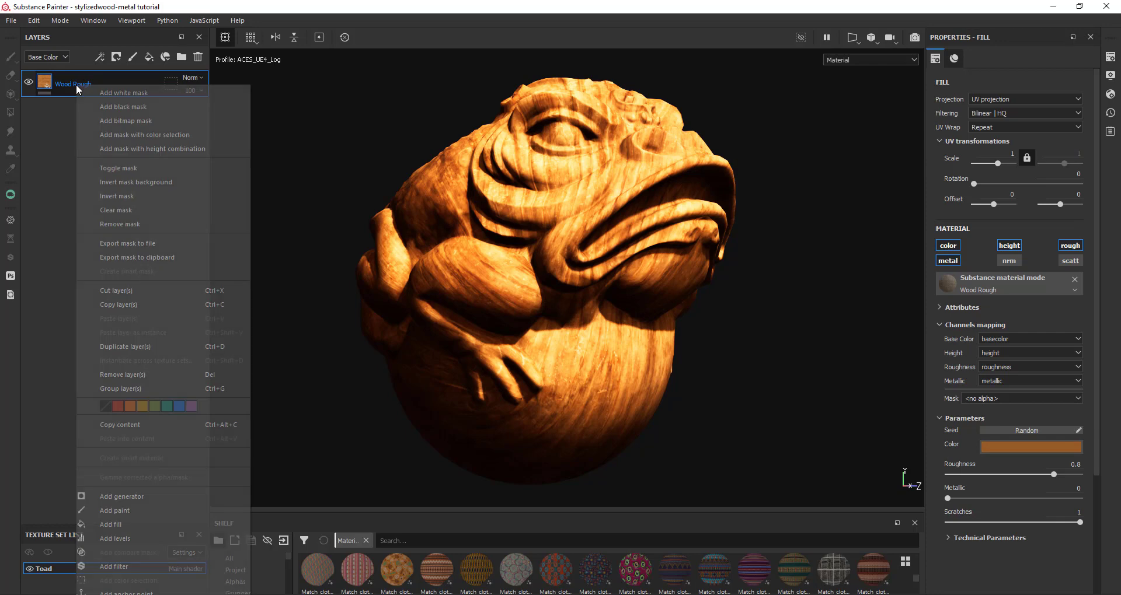
click(114, 566)
click(1000, 94)
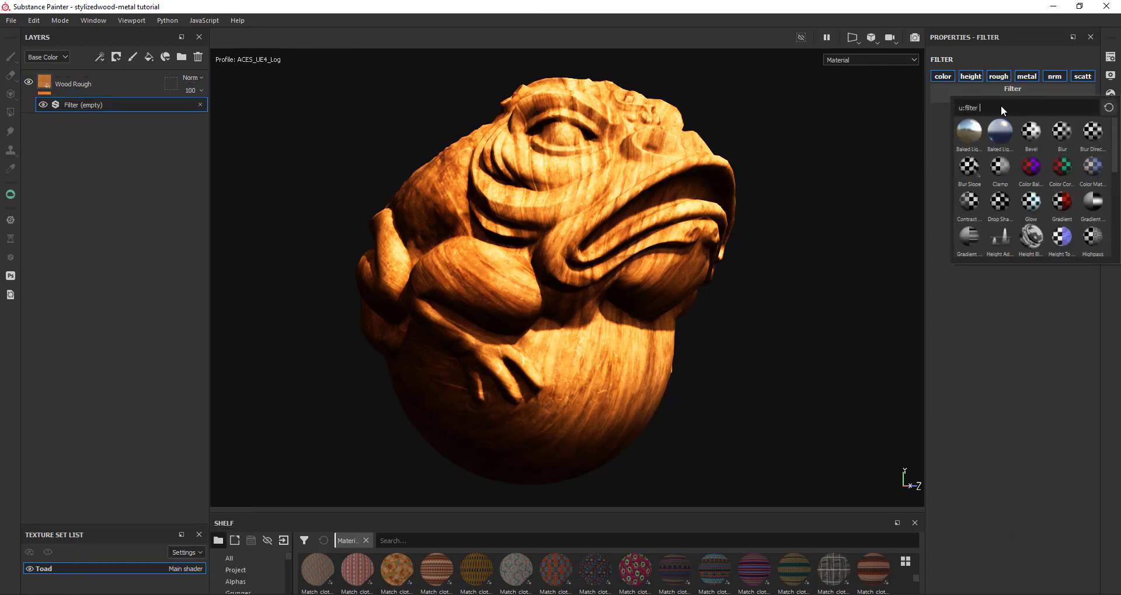
text(con)
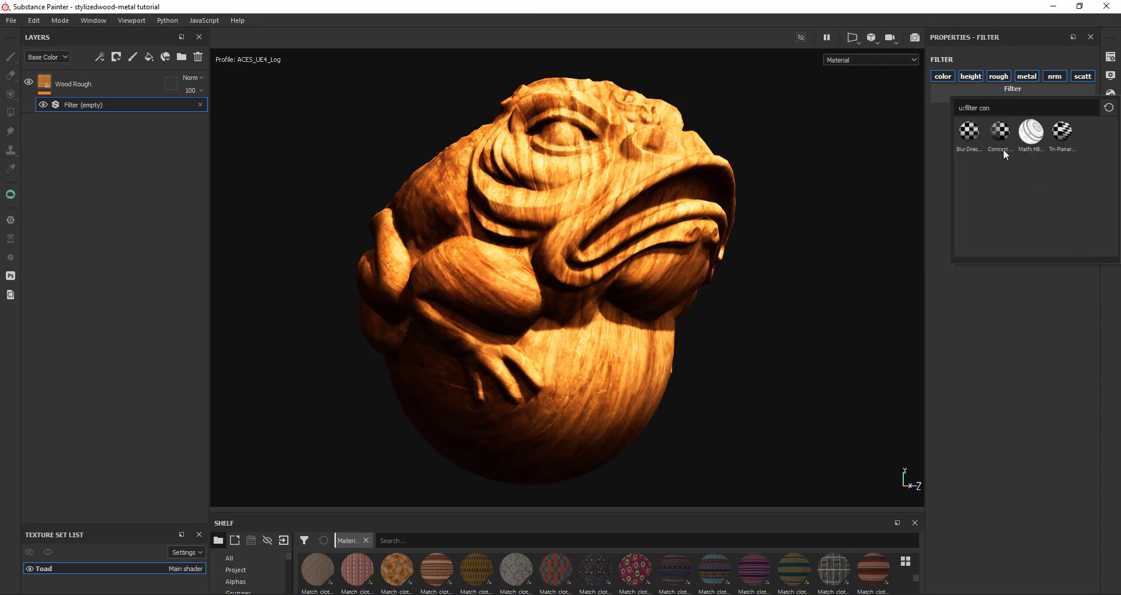
click(1001, 146)
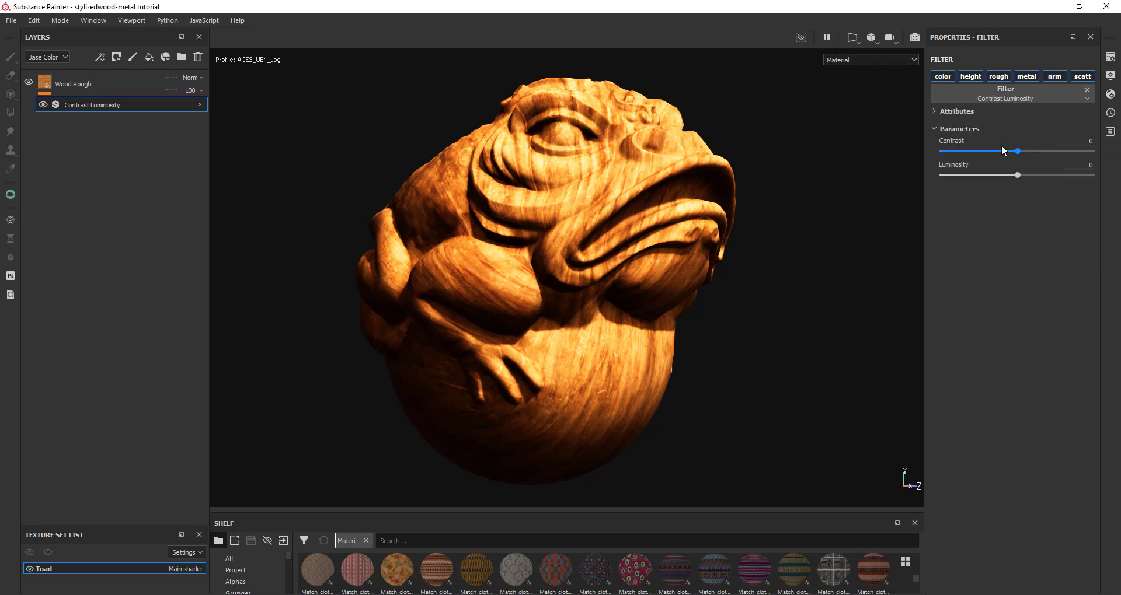
Set the Contrast Luminosity filter's contrast to -0.25
drag(1019, 151, 1013, 153)
click(1077, 140)
text(-0)
text(.25)
key(Return)
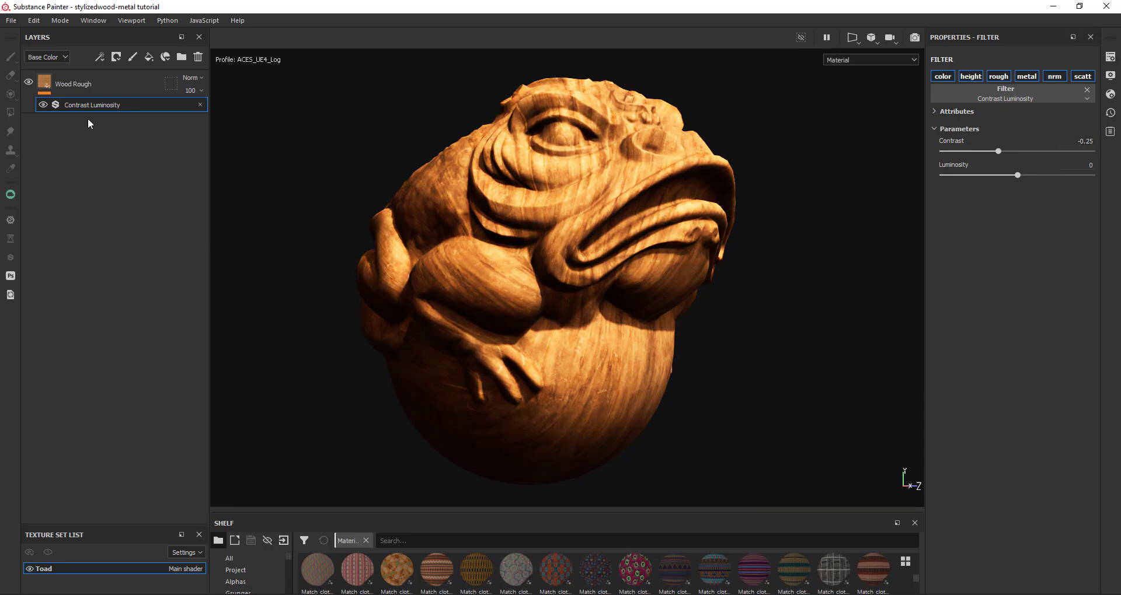
Add an HSL Perceptive filter above the Contrast Luminosity filter on the Wood Rough layer
right_click(86, 103)
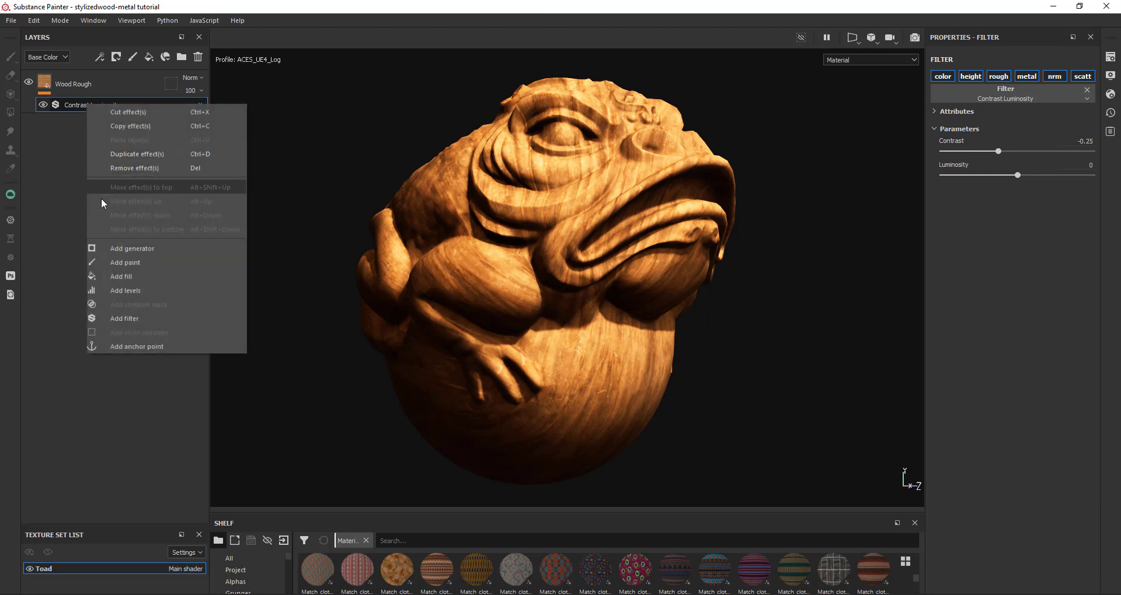
click(134, 318)
click(1019, 95)
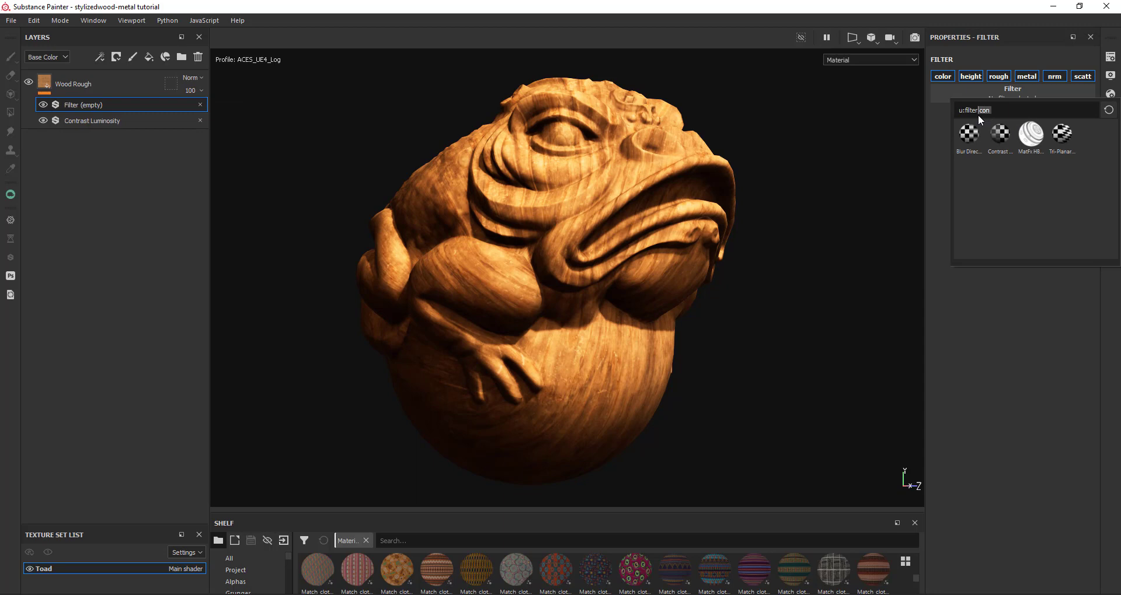
text(hsl)
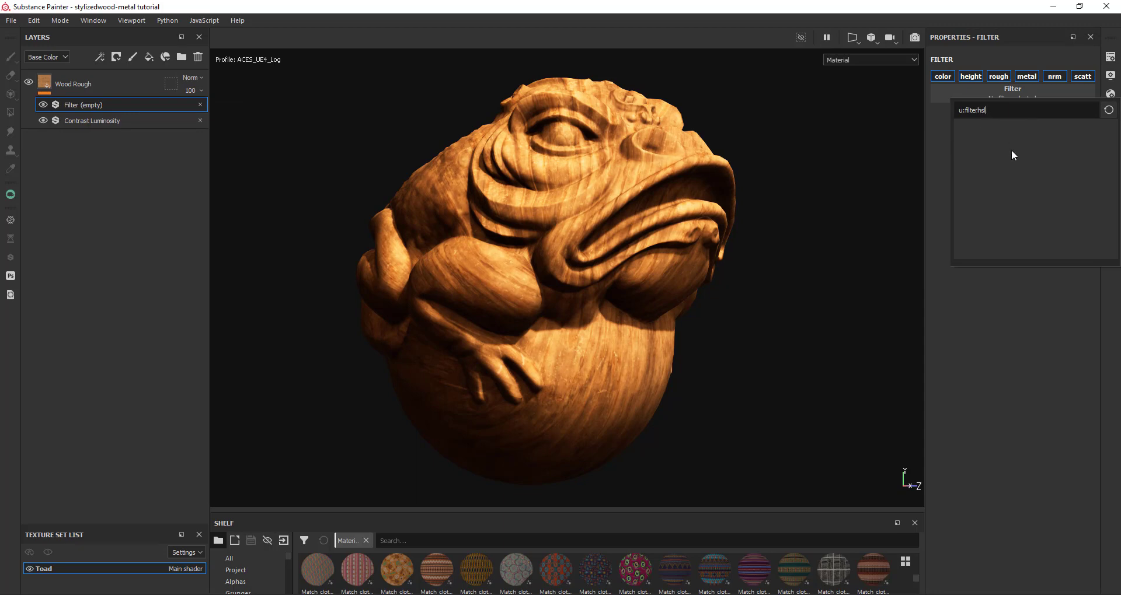
key(BackSpace)
key(BackSpace)
key(BackSpace)
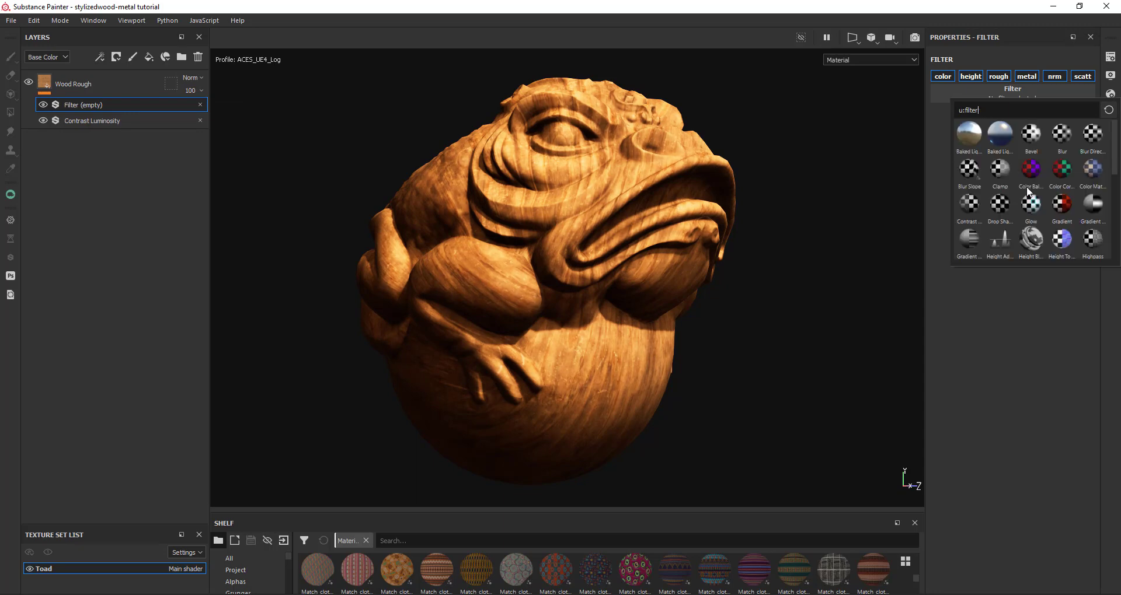
scroll(1028, 191, down, 4)
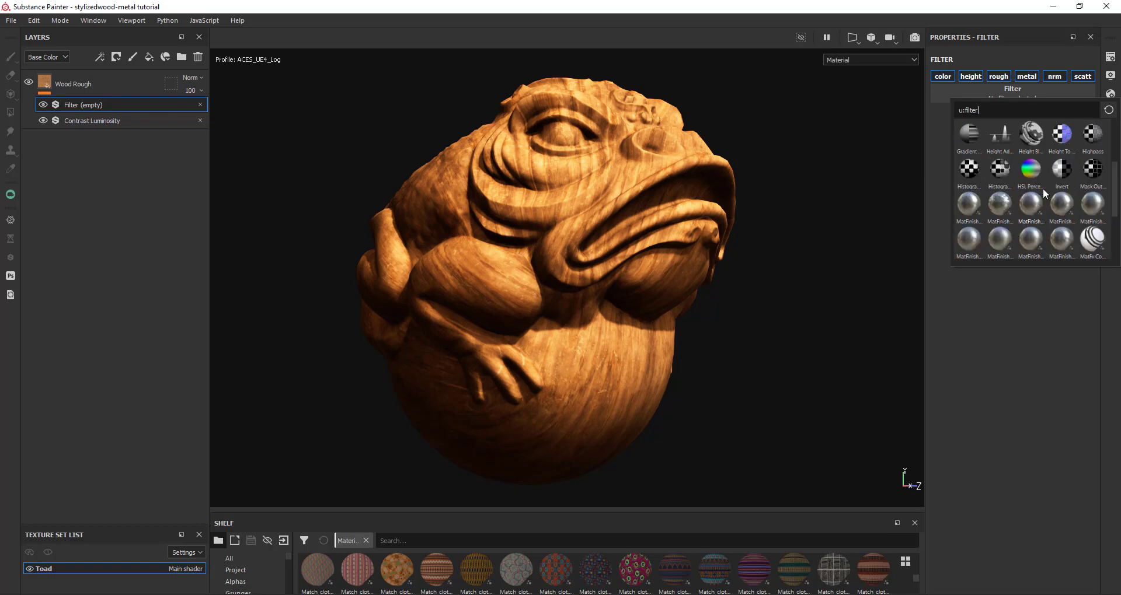
click(1042, 172)
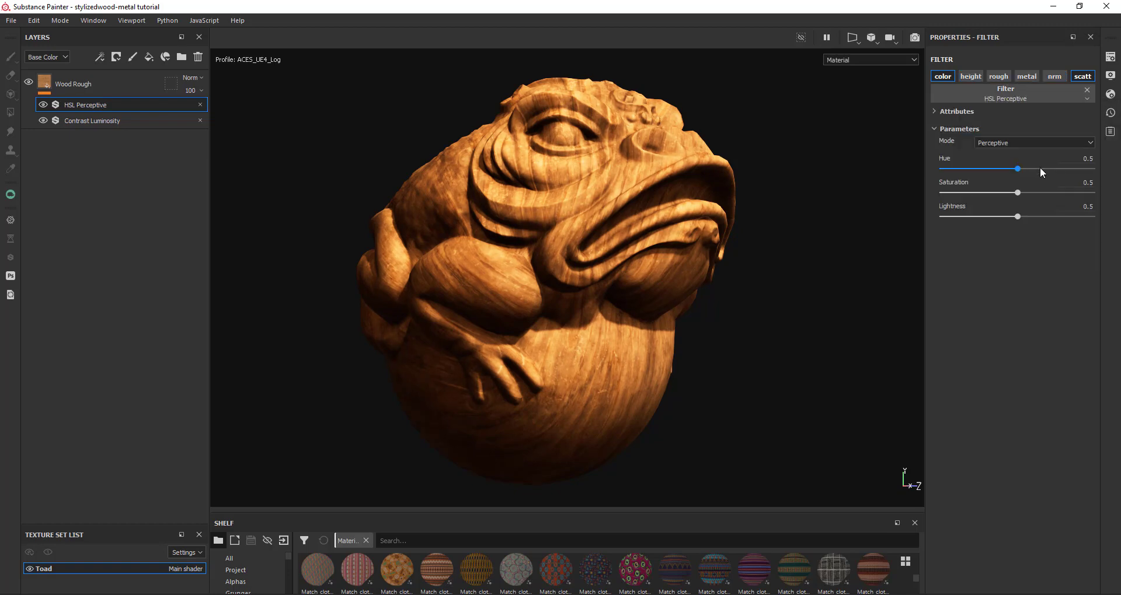
Set the HSL Perceptive filter's saturation to 0.6
mouse_move(1016, 193)
mouse_down()
mouse_move(1027, 196)
mouse_move(991, 197)
mouse_move(1026, 198)
mouse_up()
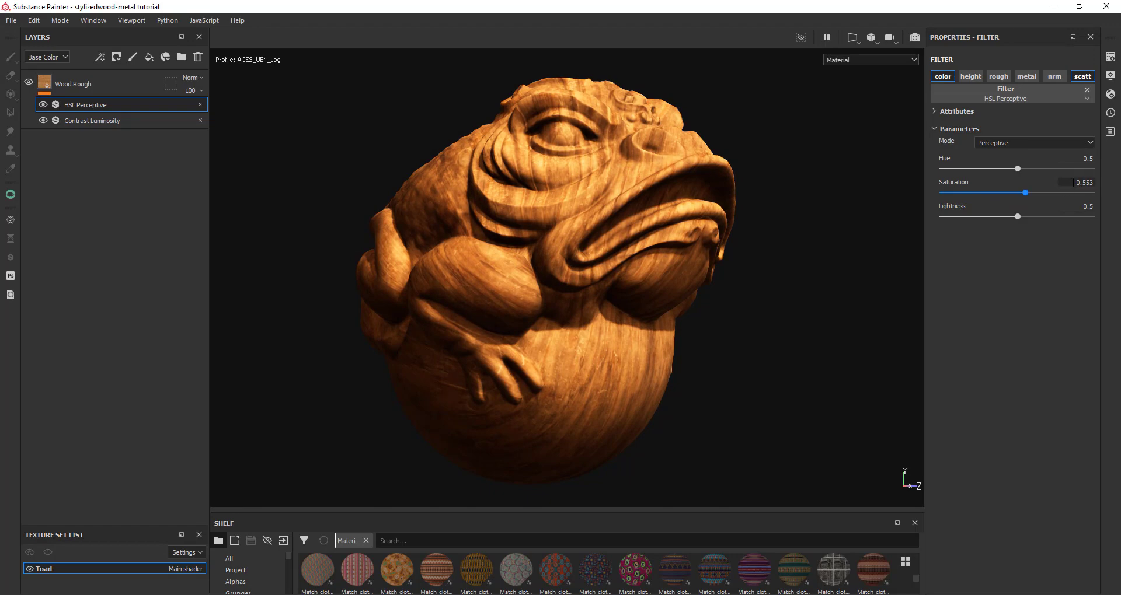
click(1073, 182)
text(0.6)
key(Return)
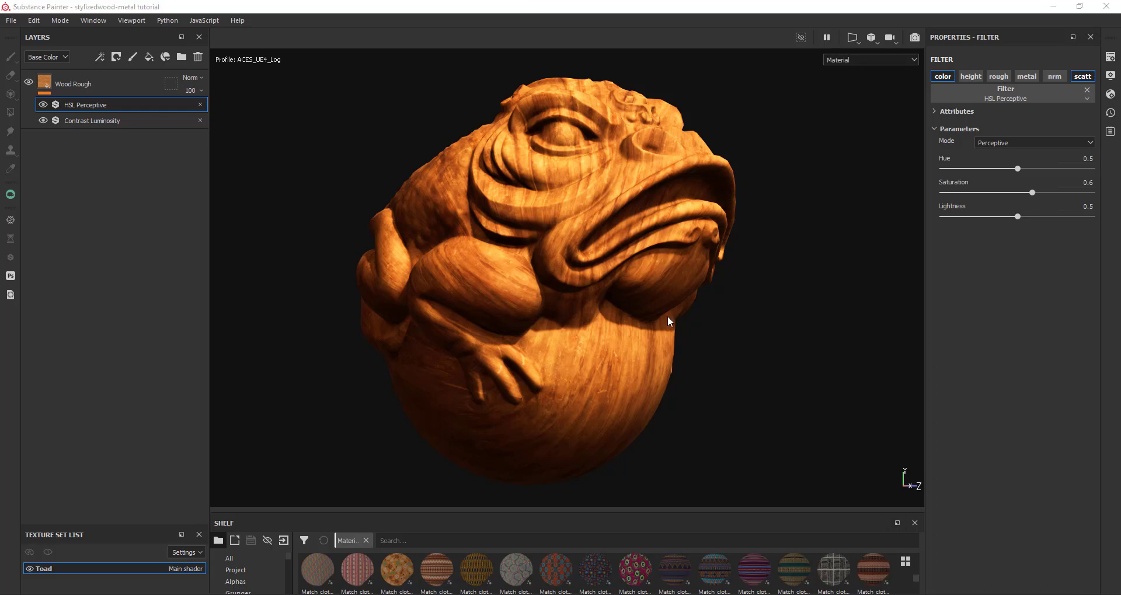
Add a fill layer above Wood Rough and name it "wood pattern1"
click(149, 57)
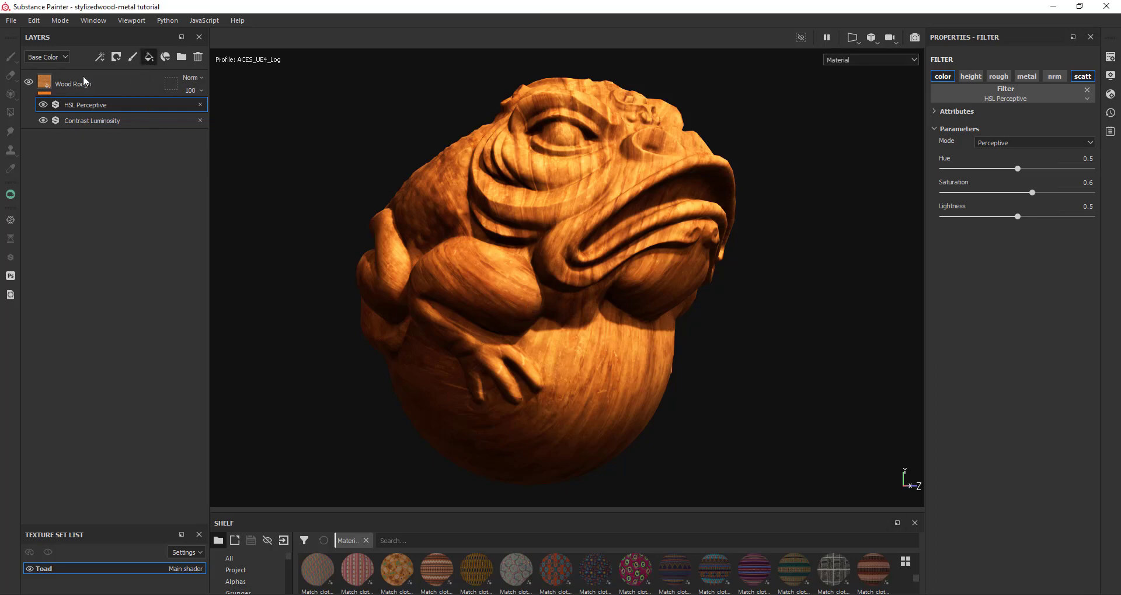
double_click(67, 83)
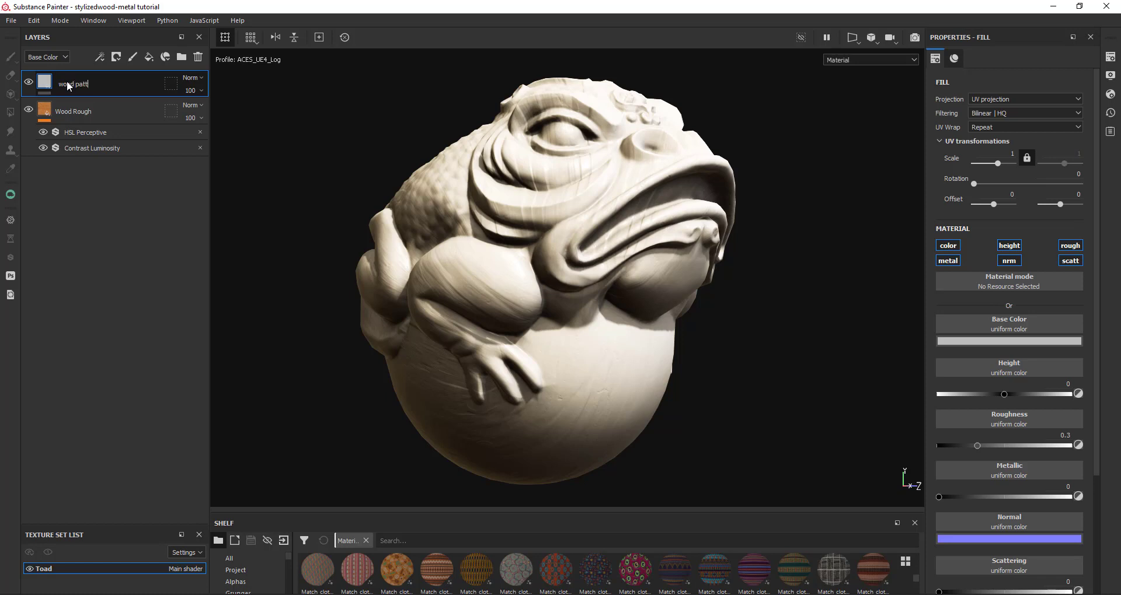
text(wood pattern1)
key(Return)
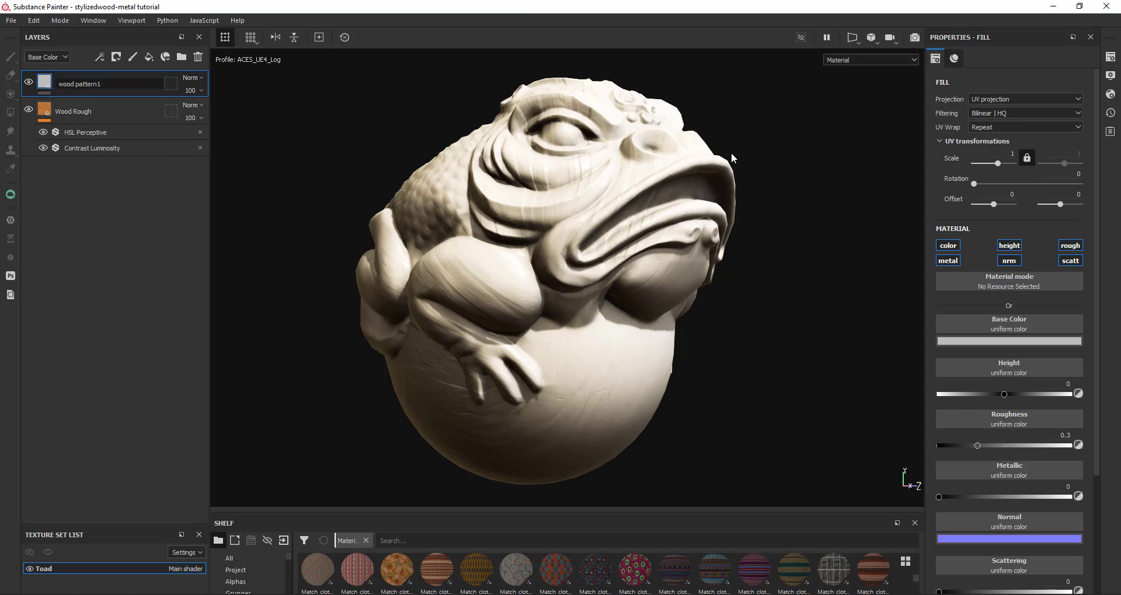
Disable the metallic, normal, scattering and roughness channels of the wood pattern1 fill, leaving only color and height
click(948, 261)
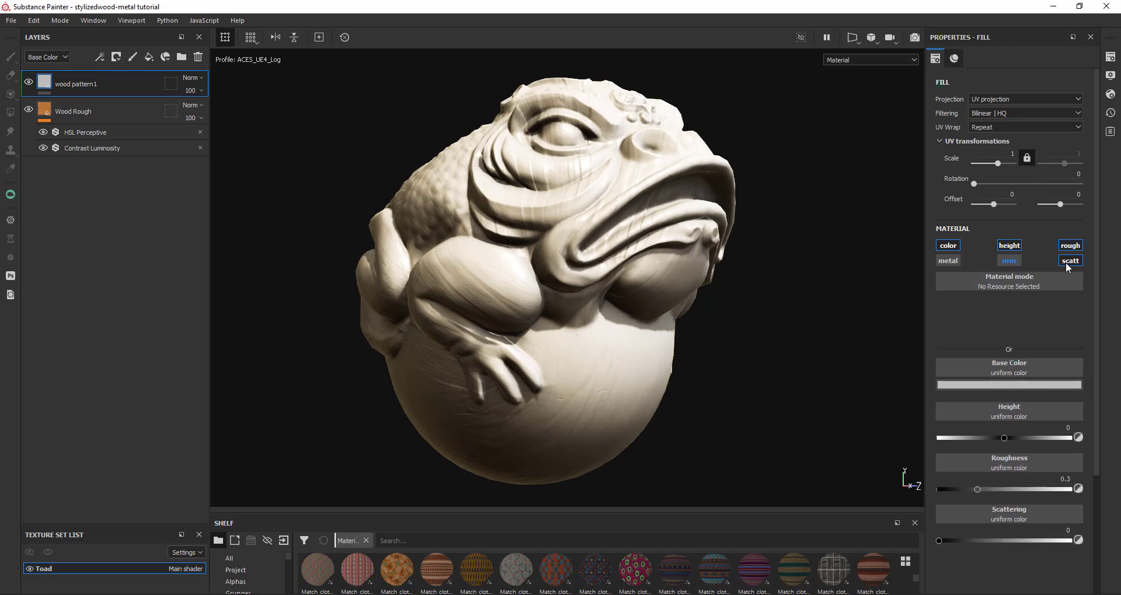
click(1008, 261)
click(1070, 261)
click(1070, 247)
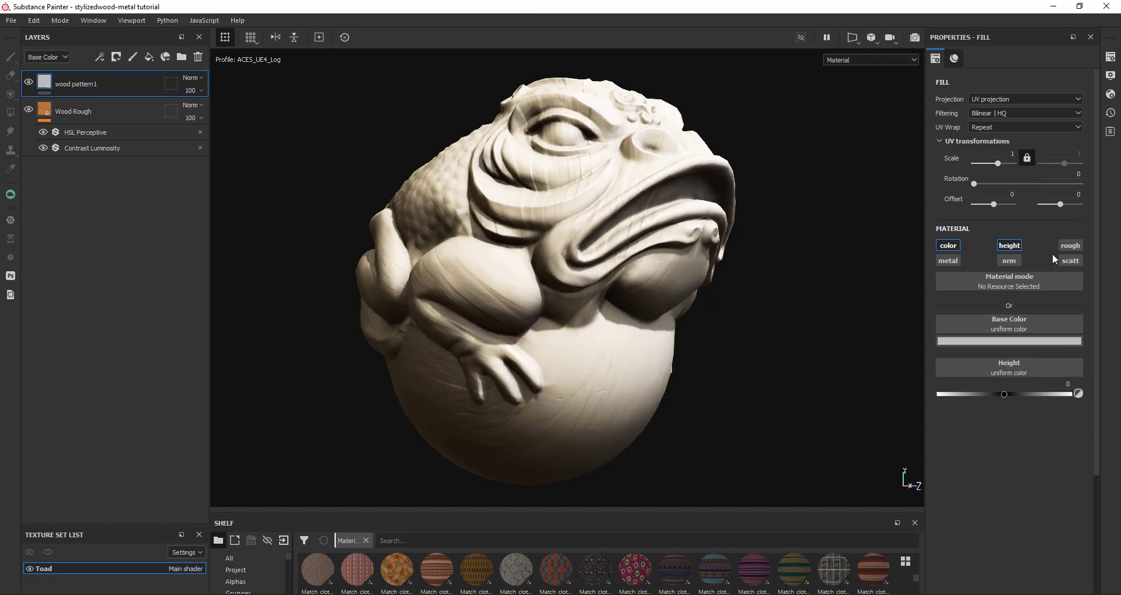
Set the wood pattern1 fill's base color to hex bb9855 and its layer opacity to 52
click(1000, 342)
click(1028, 356)
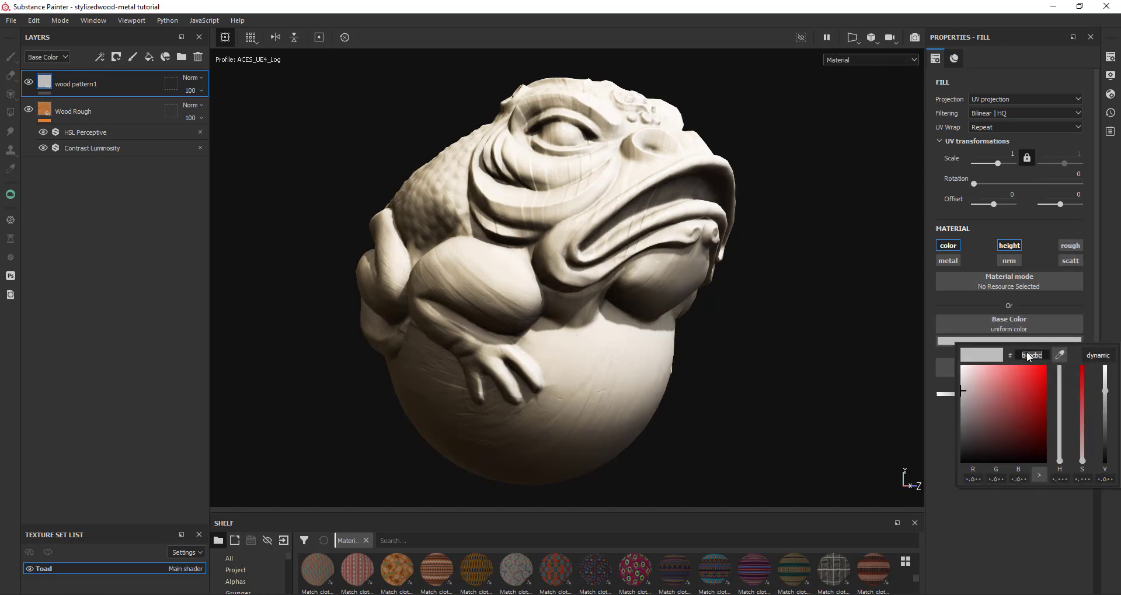
text(bb9855)
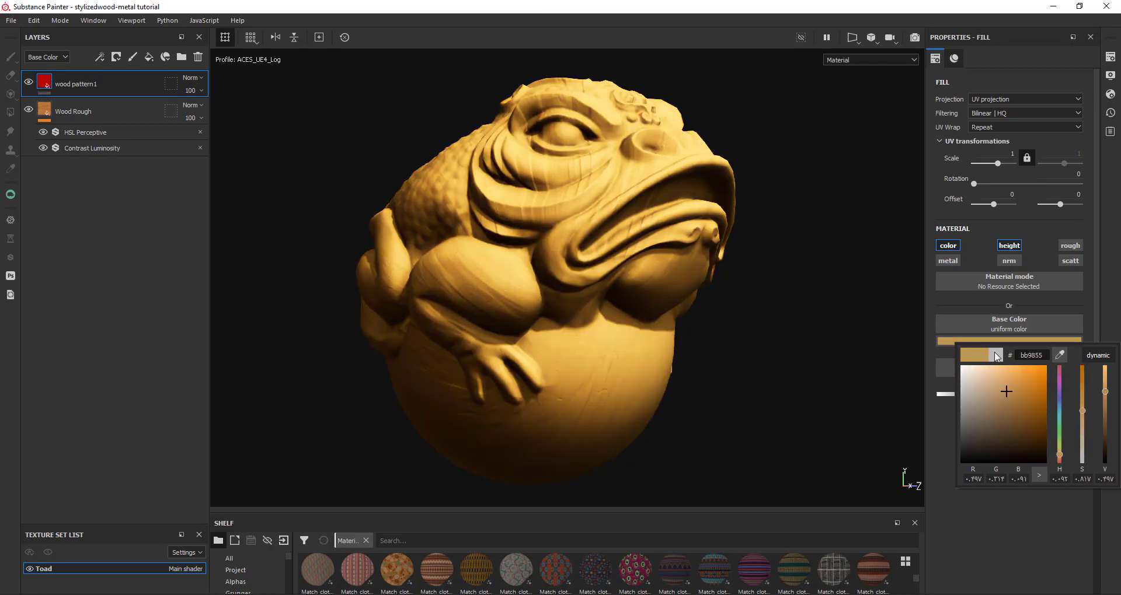
click(200, 90)
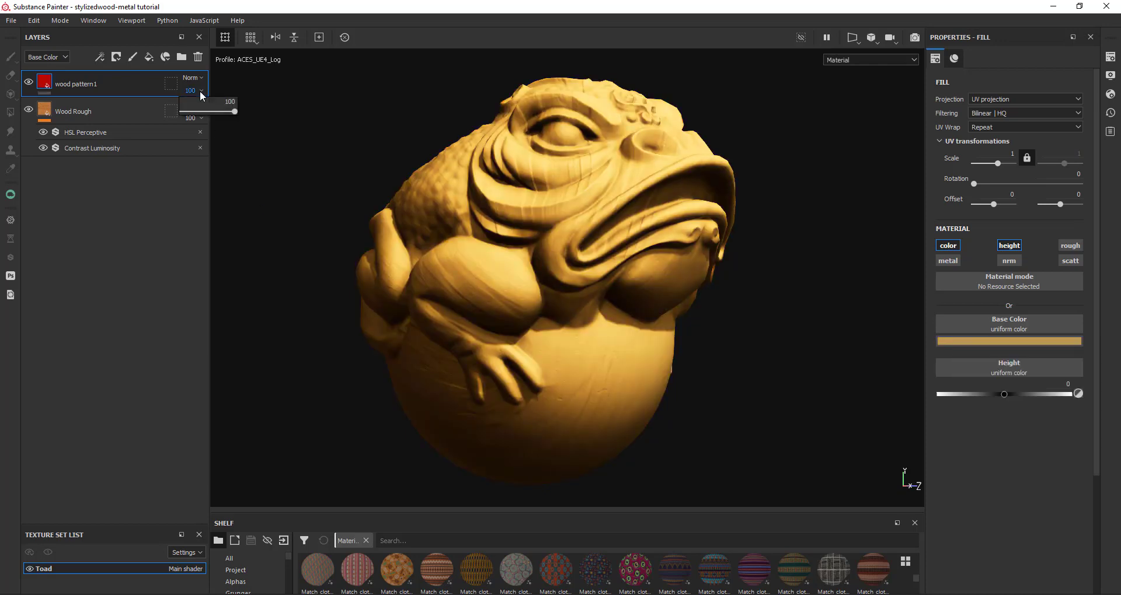
drag(236, 111, 210, 114)
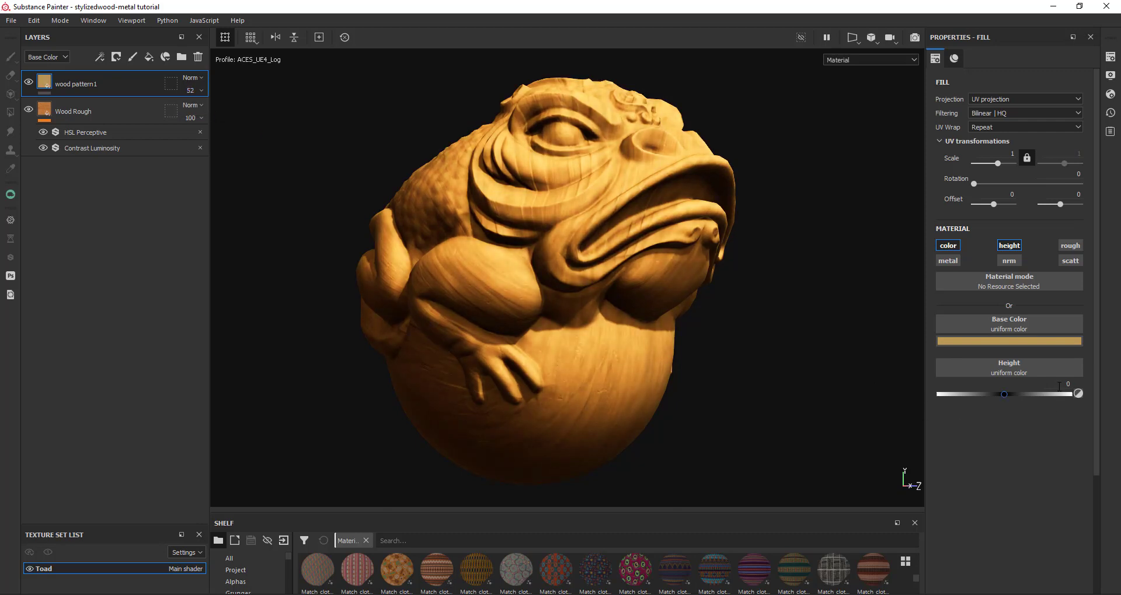
Set the wood pattern1 fill's height to 0.03
click(1059, 385)
text(-.30)
key(Return)
click(1059, 386)
text(.03)
key(Return)
Add a black mask to the wood pattern1 layer and add a fill effect to that mask
right_click(81, 86)
click(108, 108)
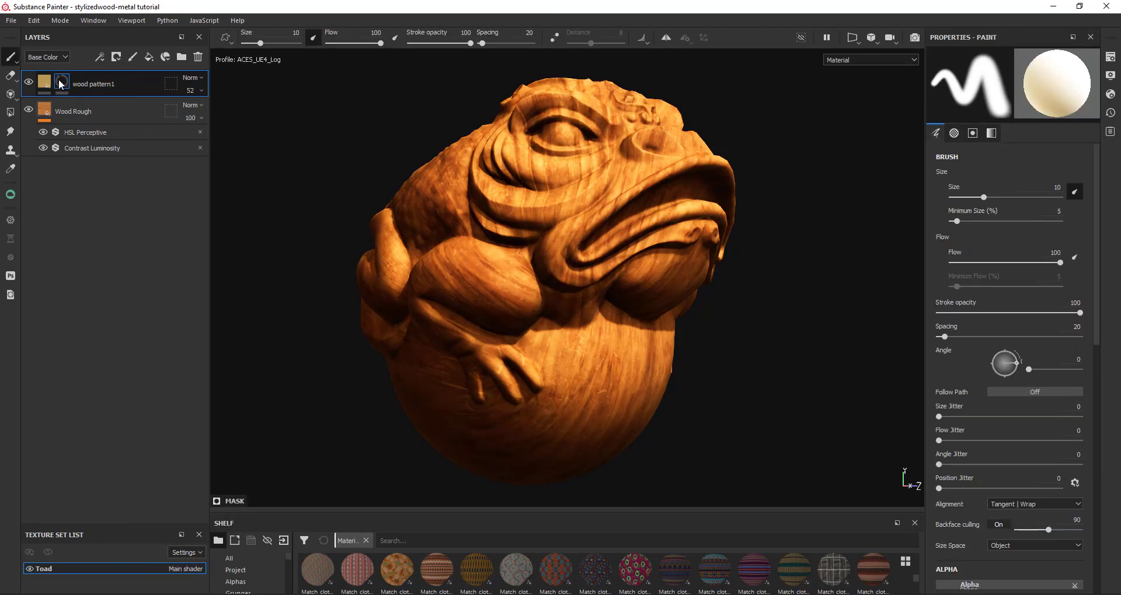
right_click(61, 83)
click(114, 482)
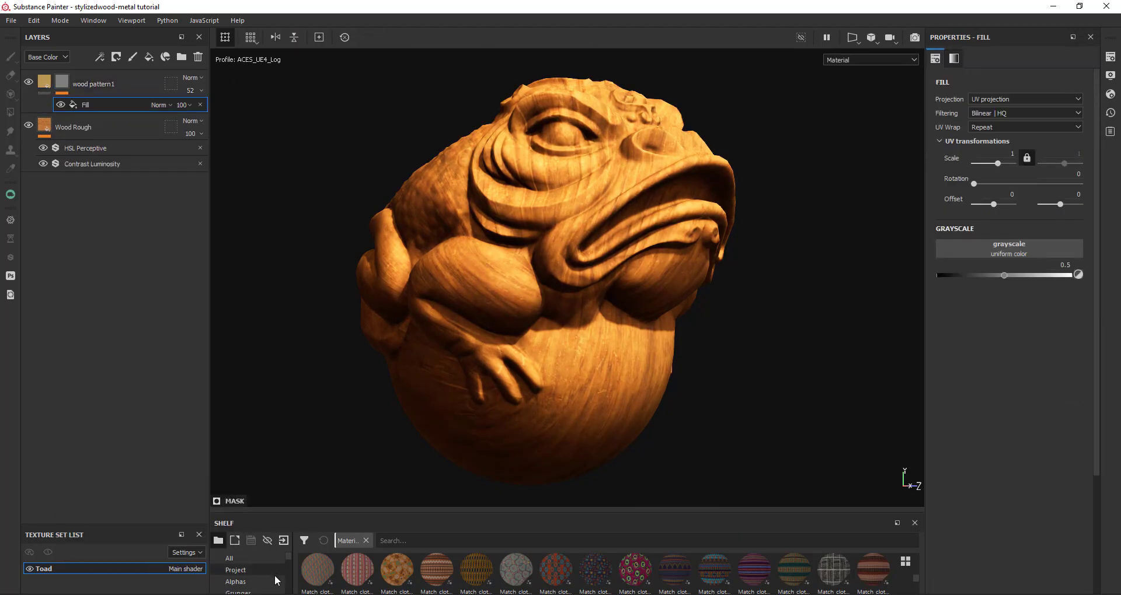
Assign the Directional Noise 4 procedural to the grayscale input of the mask's fill
scroll(276, 580, down, 1)
click(275, 581)
drag(347, 509, 350, 409)
click(256, 489)
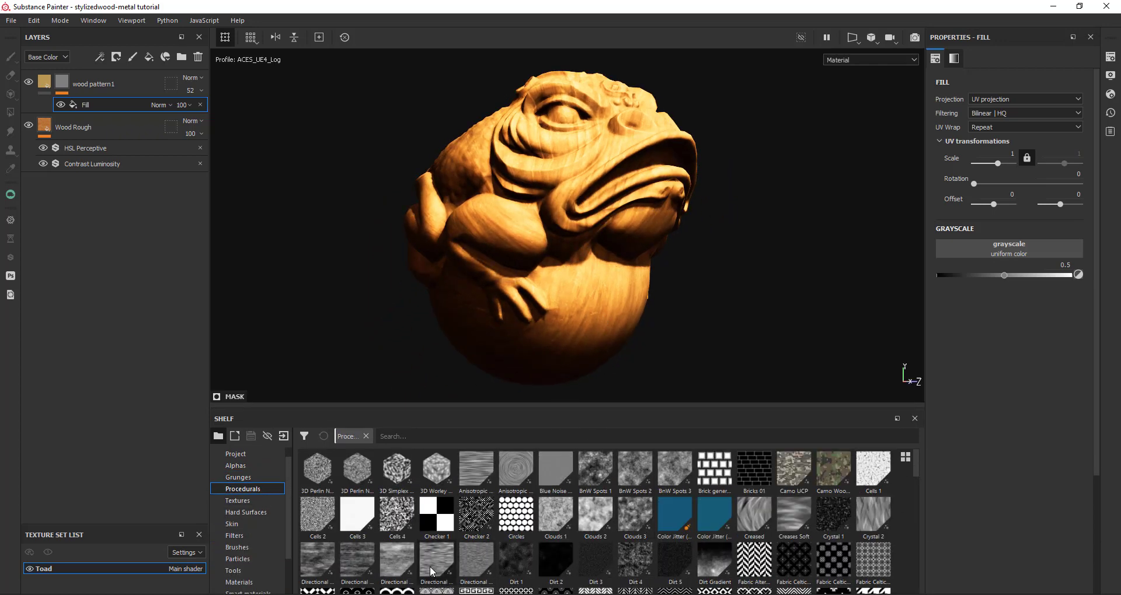
mouse_move(366, 564)
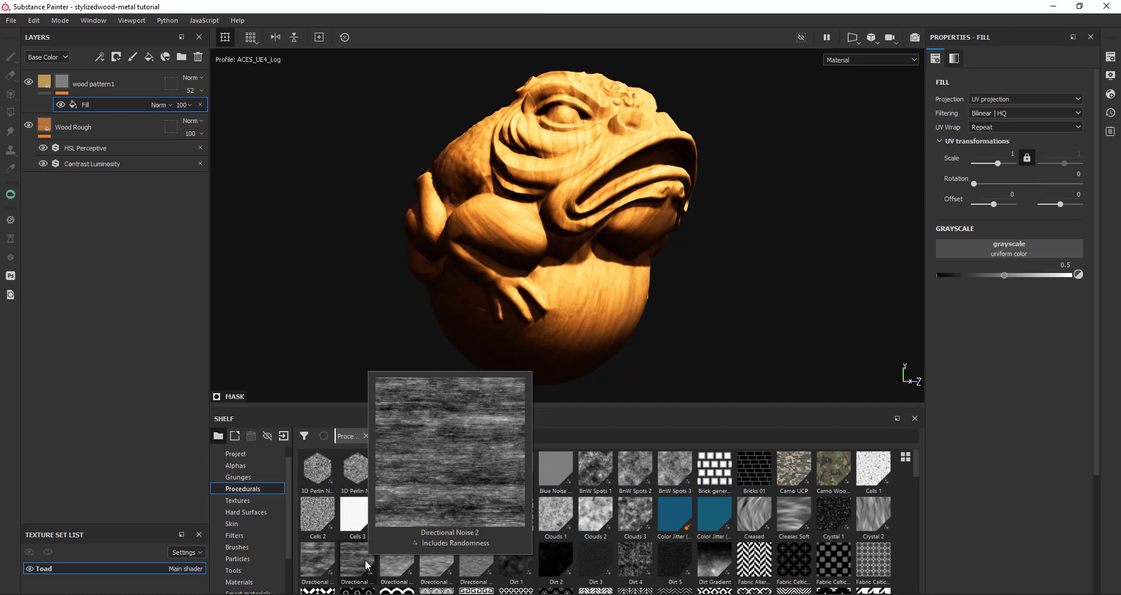
mouse_move(443, 575)
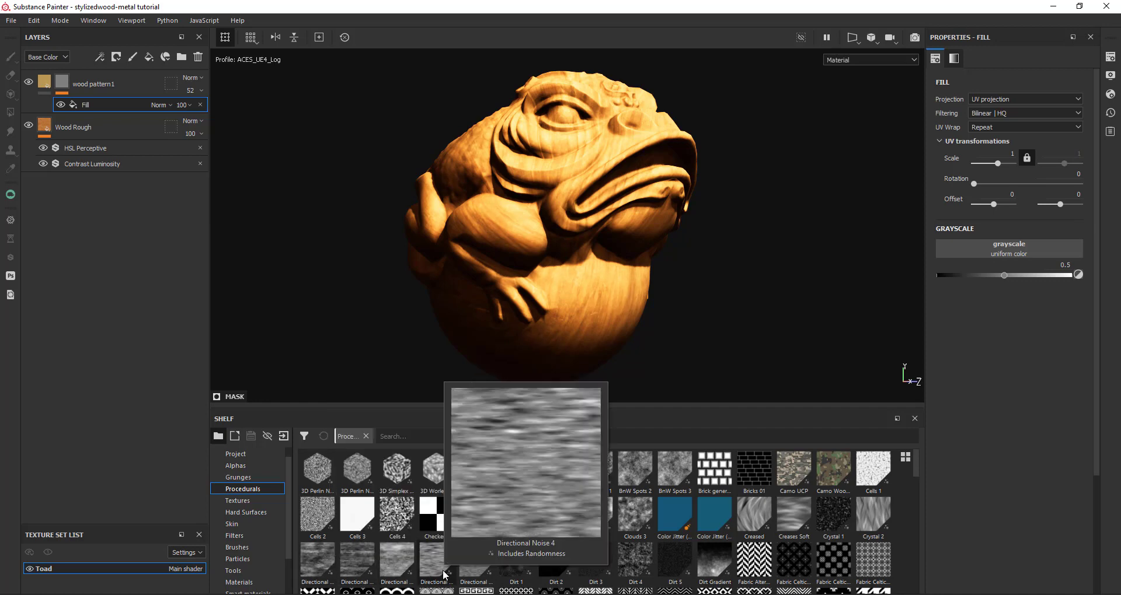
drag(443, 576, 1054, 248)
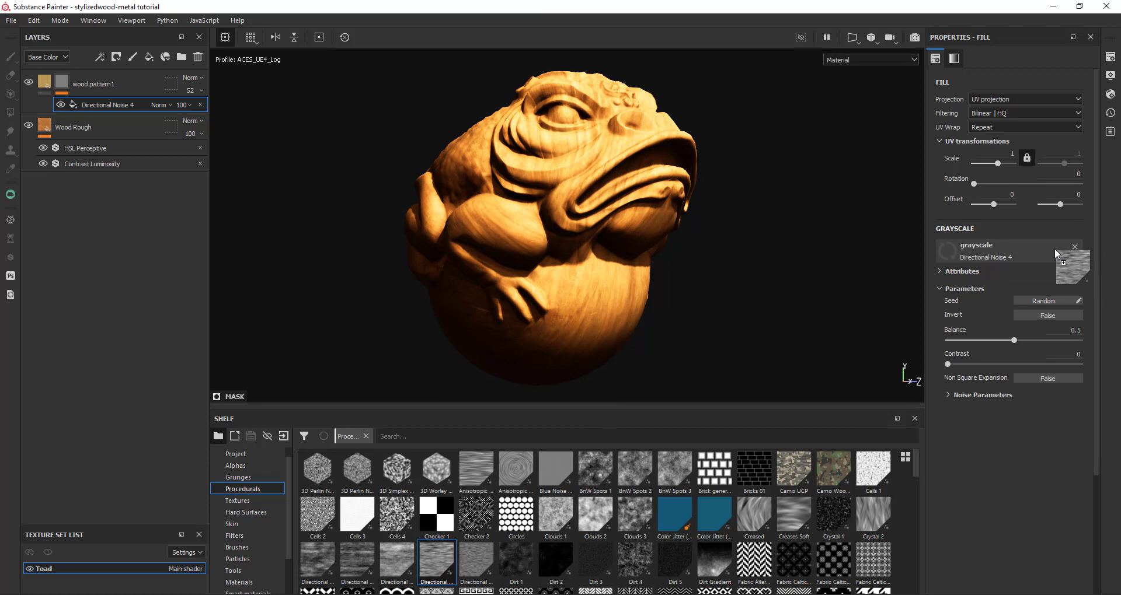
Show the wood pattern1 mask in the viewport and set the Directional Noise 4 fill's UV scale to 10
alt+click(63, 83)
click(108, 105)
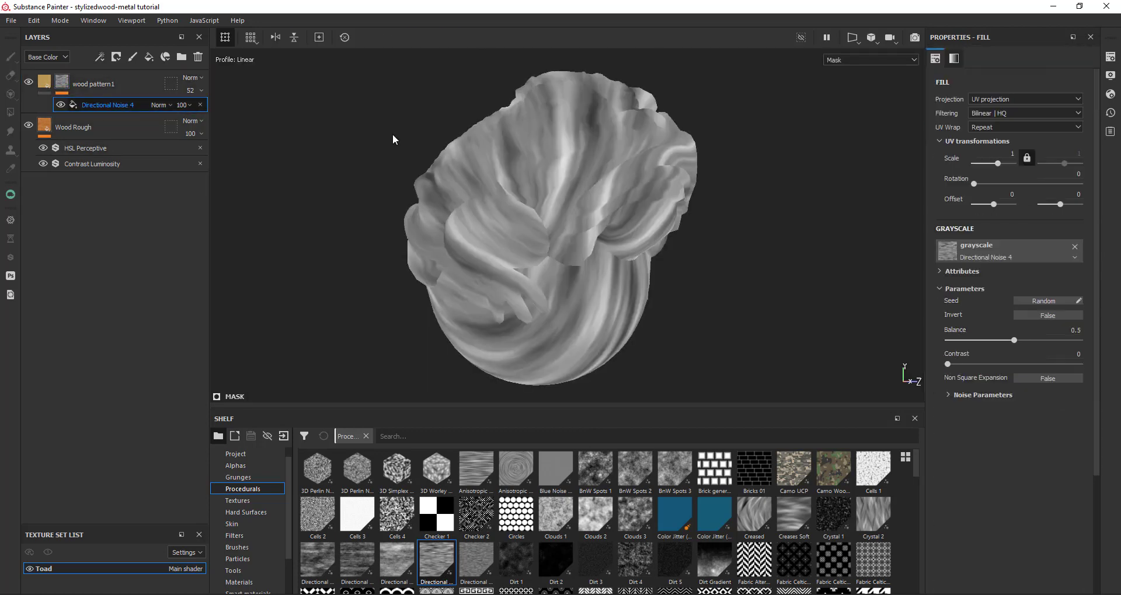
text(0)
key(Return)
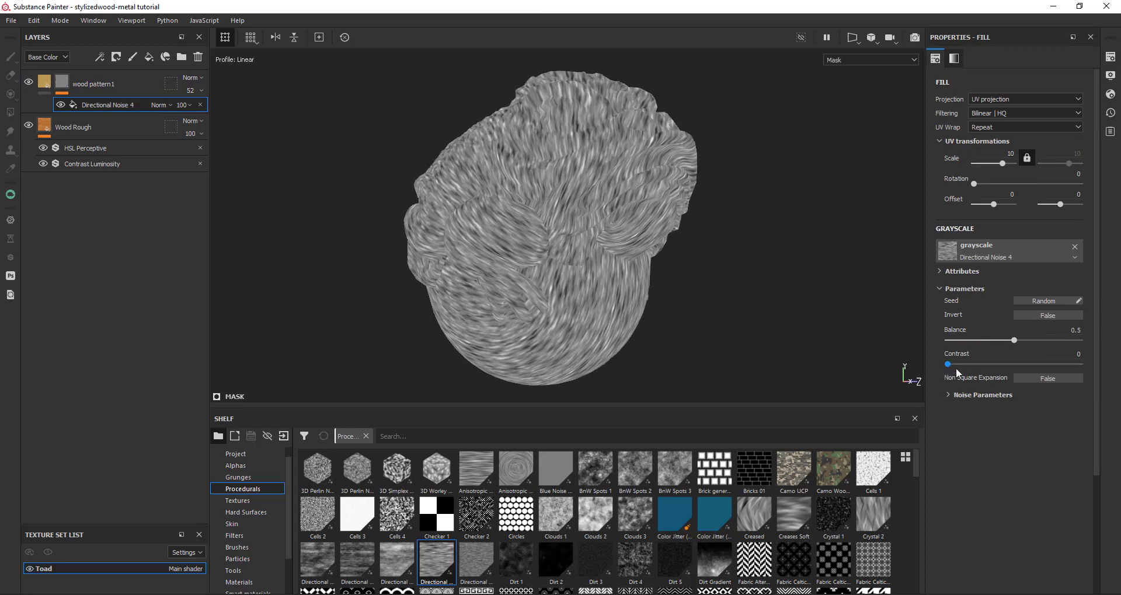
Set the Directional Noise 4 mask fill's contrast to 0.87, balance to 0.39 and UV scale to 12
drag(963, 364, 1023, 364)
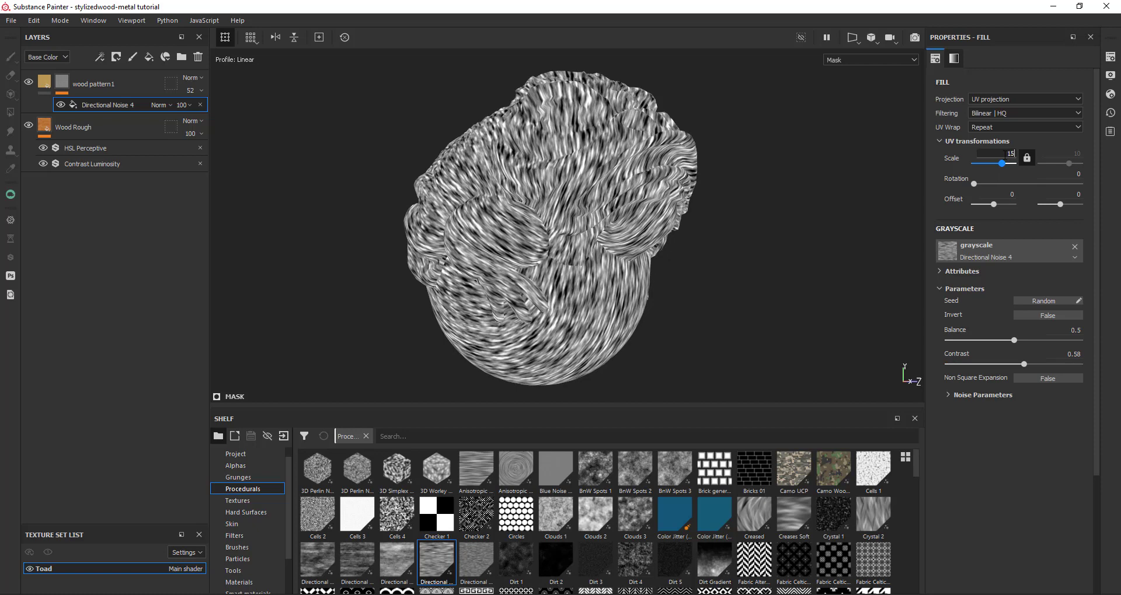
key(Return)
drag(1024, 364, 1064, 368)
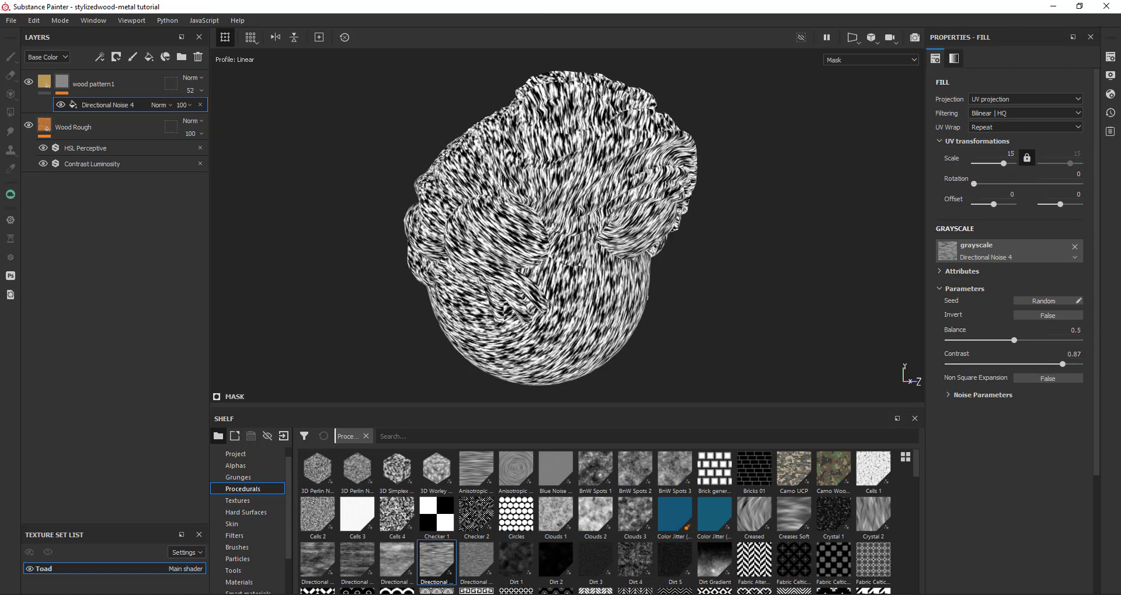
drag(1015, 345, 1000, 344)
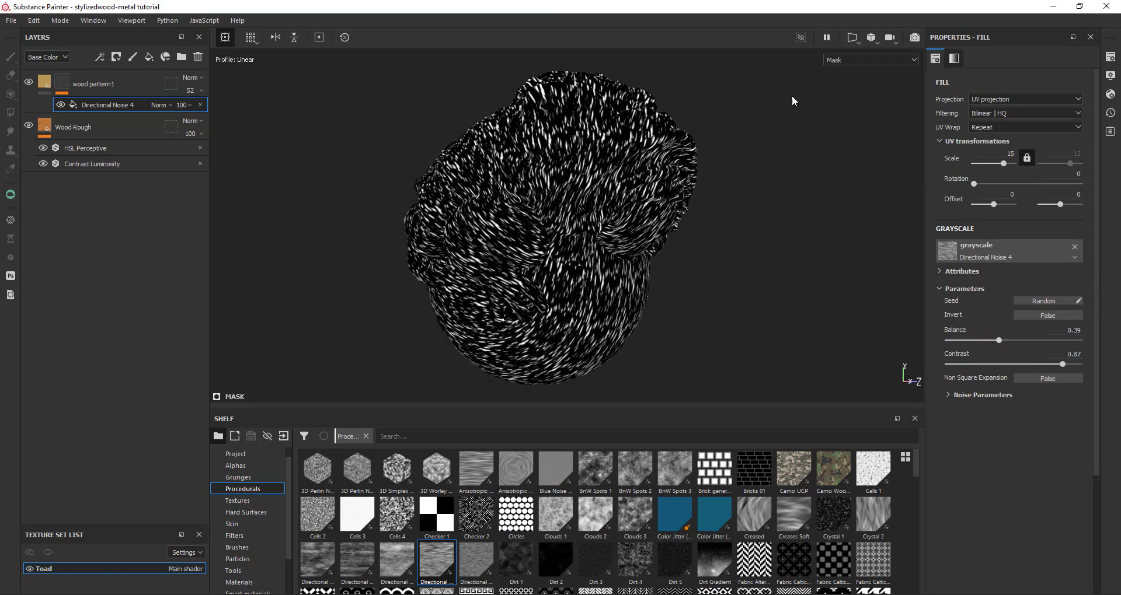
double_click(1002, 151)
text(12)
key(Return)
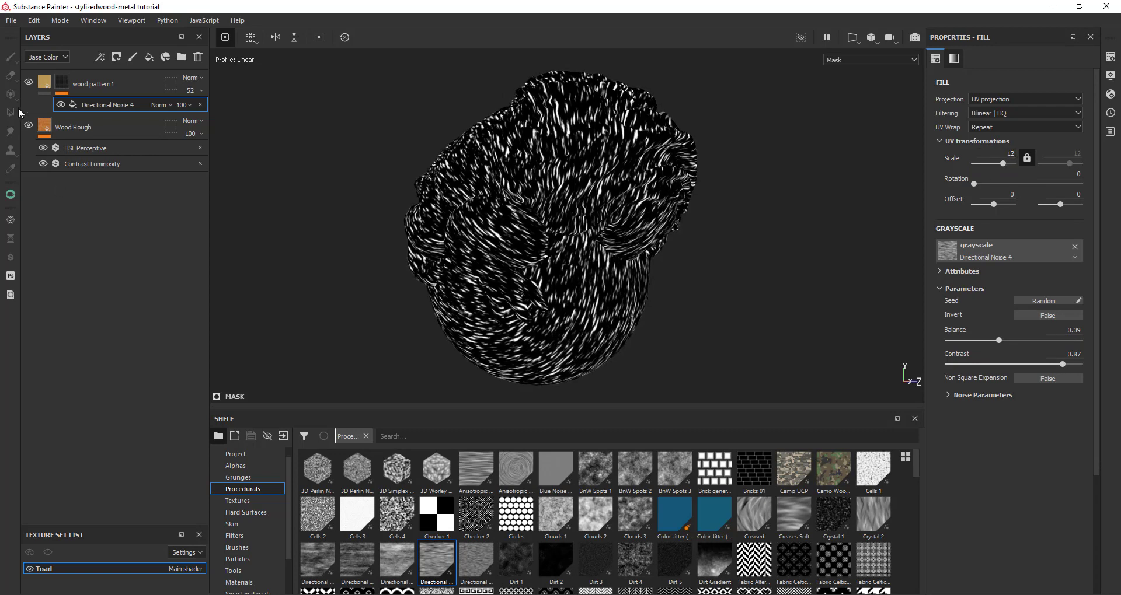
Return the viewport to the full material and set the Directional Noise 4 fill's balance to 0.47 and contrast to 0.59
click(49, 81)
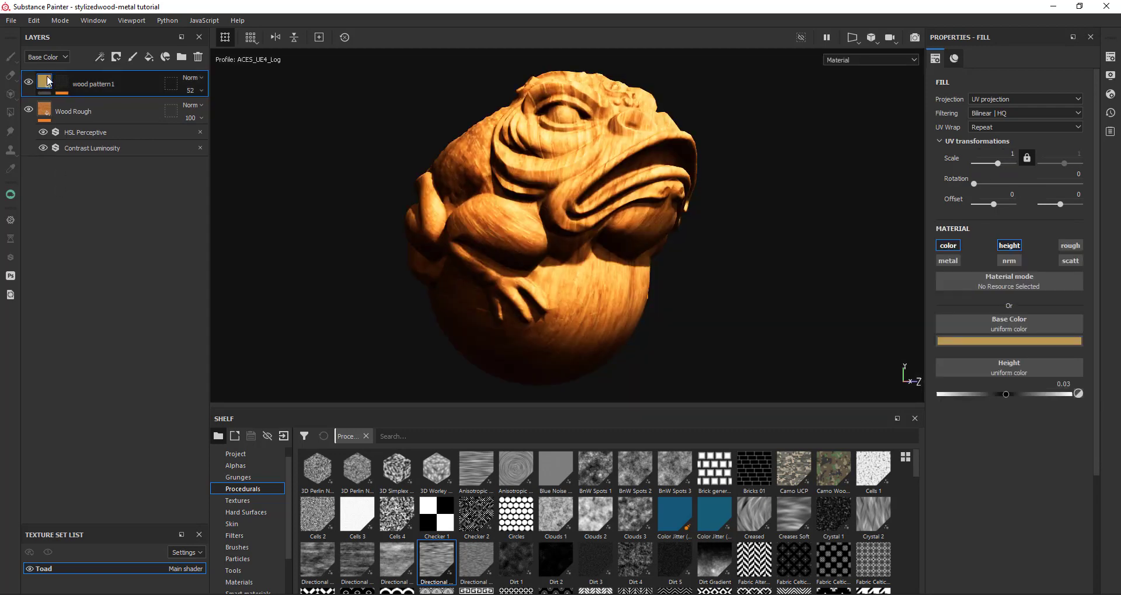
scroll(555, 233, up, 5)
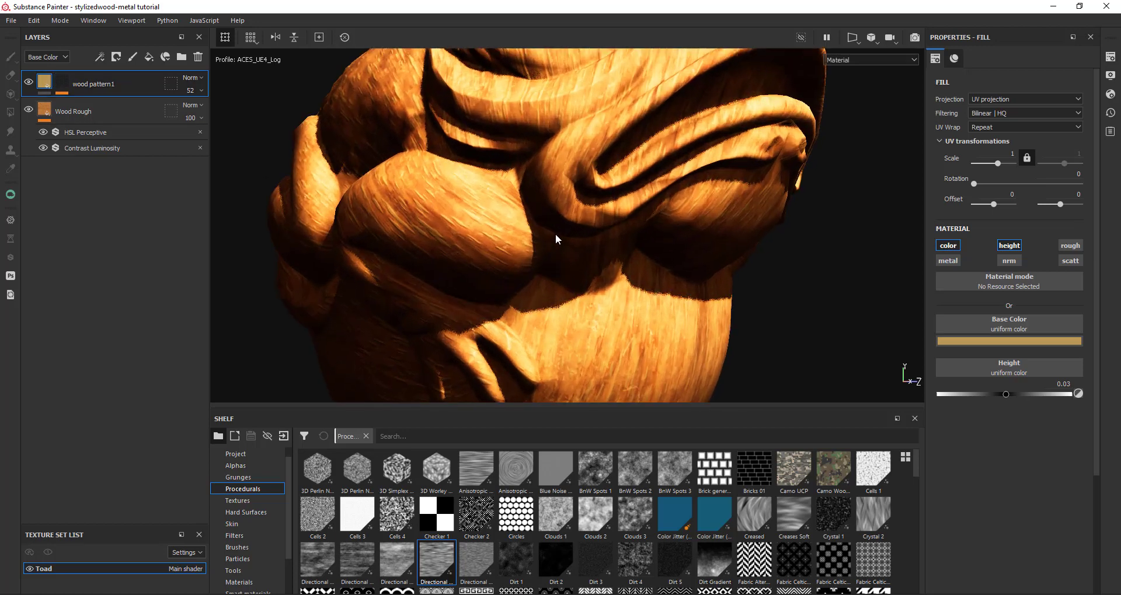
scroll(442, 211, up, 3)
scroll(441, 206, up, 1)
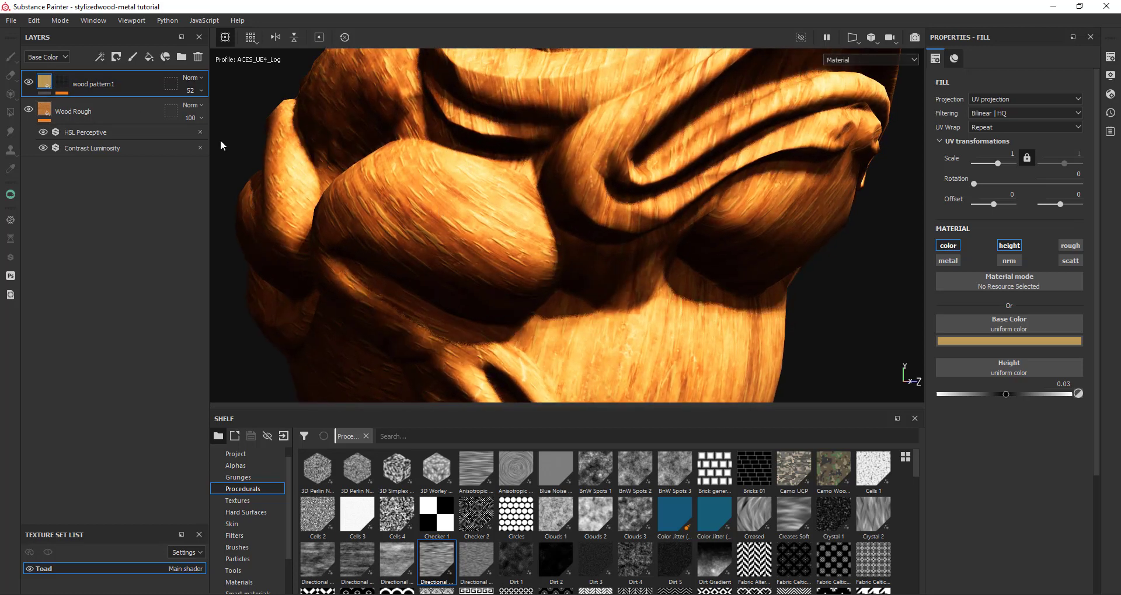
click(62, 83)
click(92, 104)
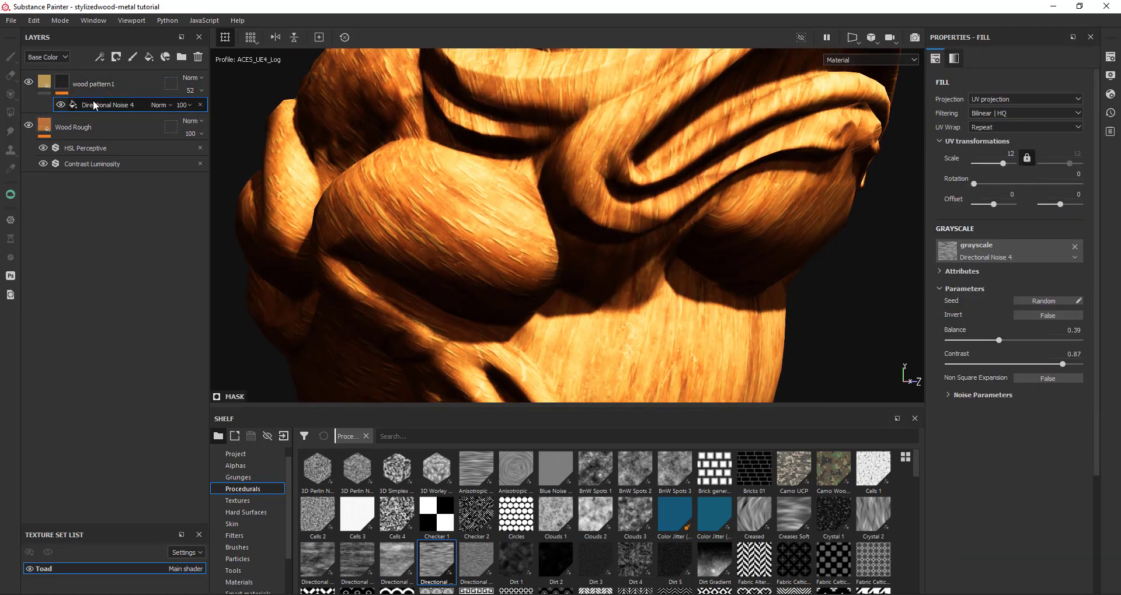
drag(998, 340, 1026, 368)
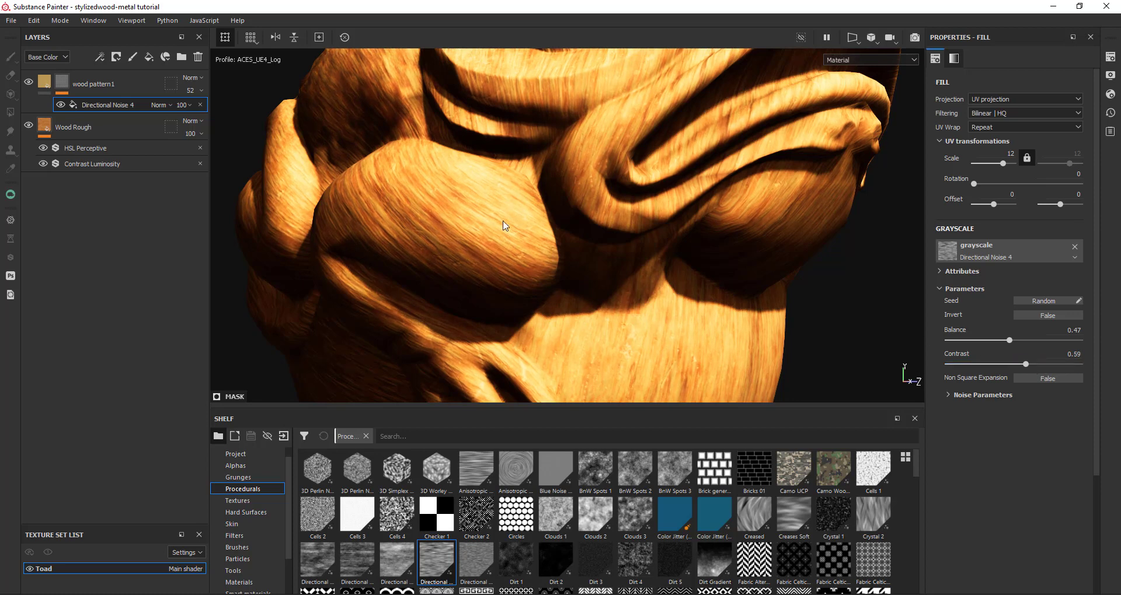
Set the wood pattern1 layer's opacity to 30 and shrink the shelf to enlarge the viewport
click(29, 82)
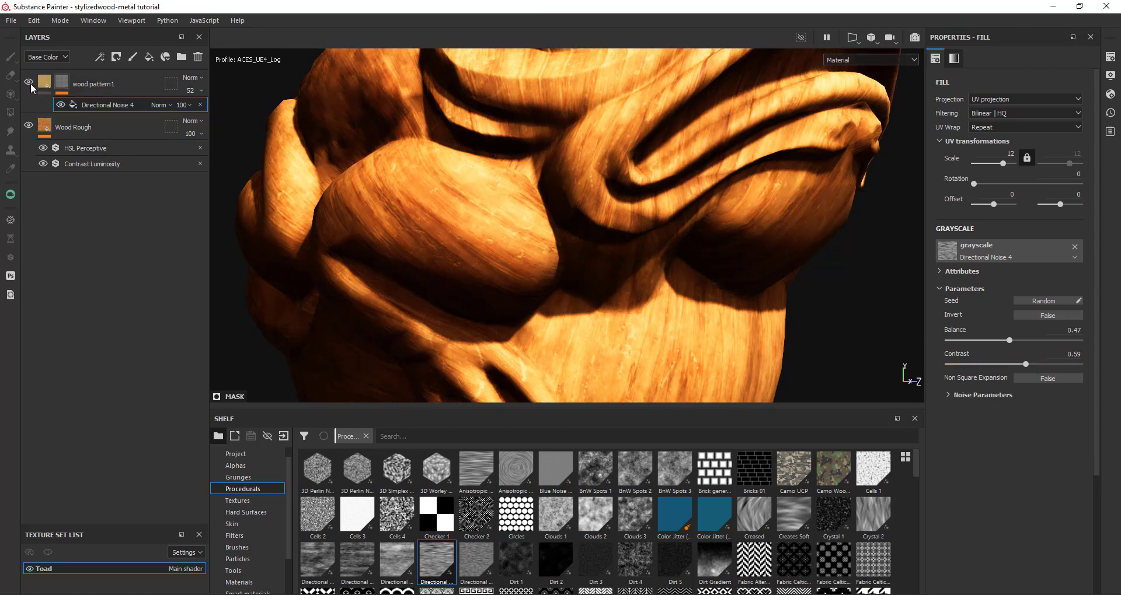
click(192, 90)
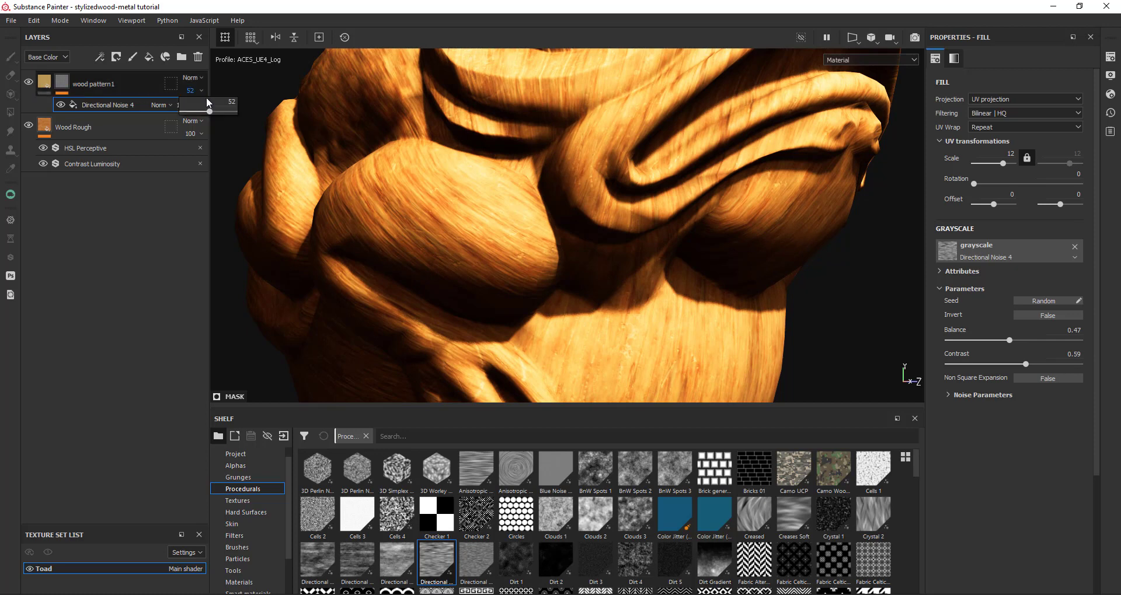
text(30)
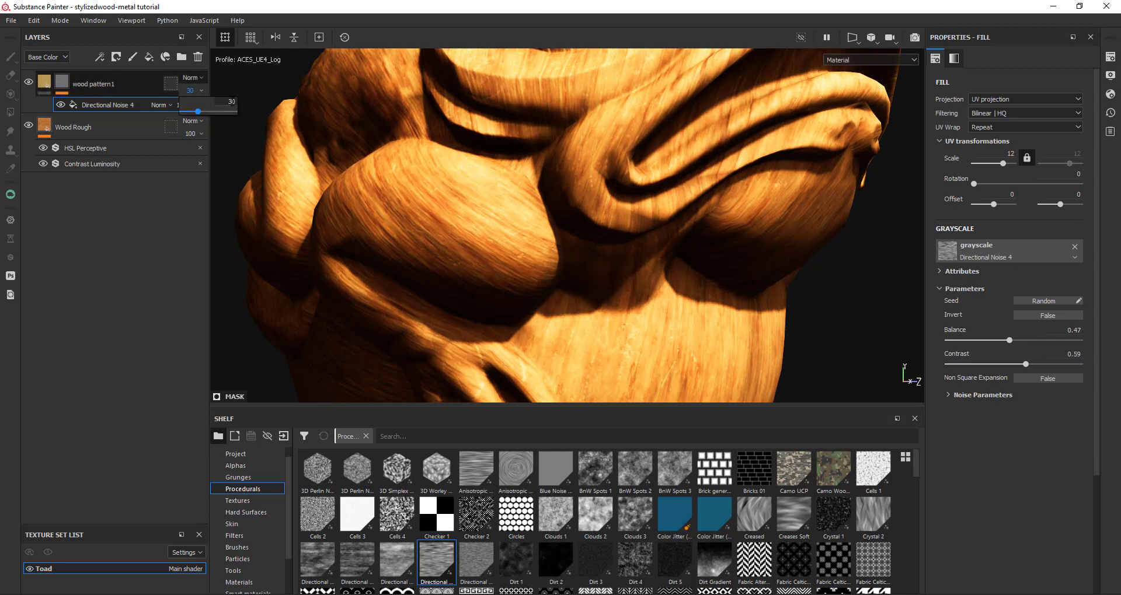
key(Return)
scroll(596, 258, down, 5)
alt+drag(609, 329, 599, 295)
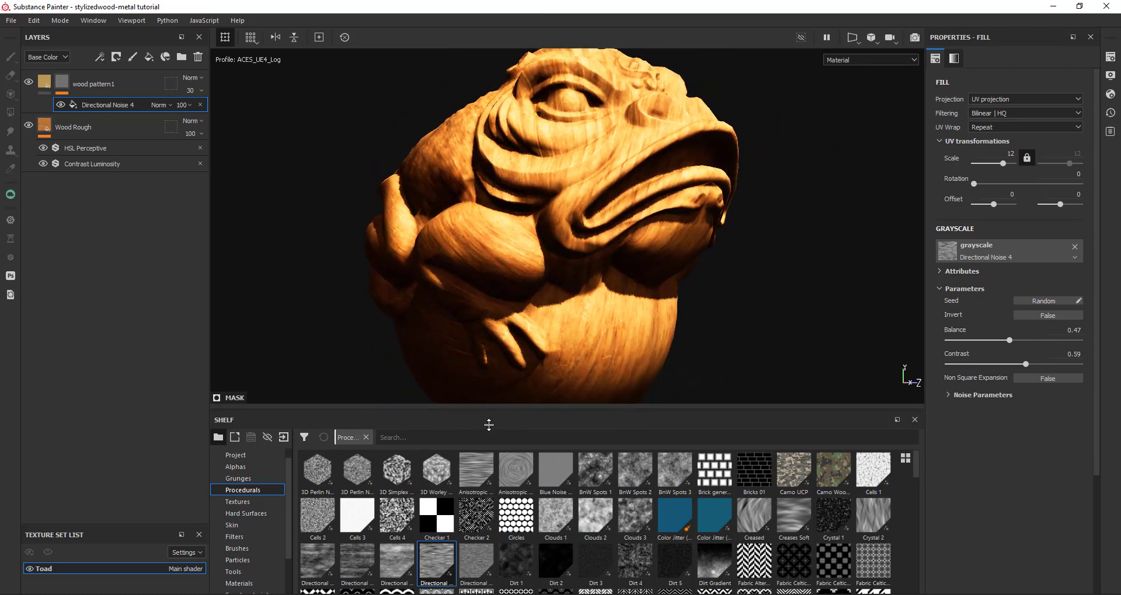
drag(490, 408, 490, 469)
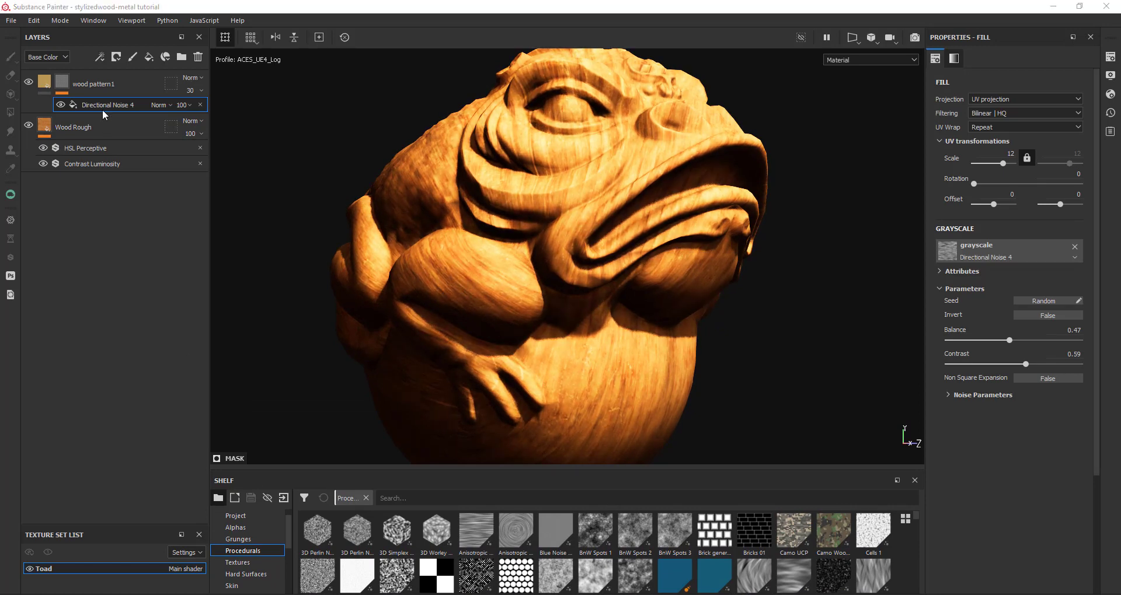
Add a fill layer above wood pattern1 and name it dust
click(103, 87)
click(148, 58)
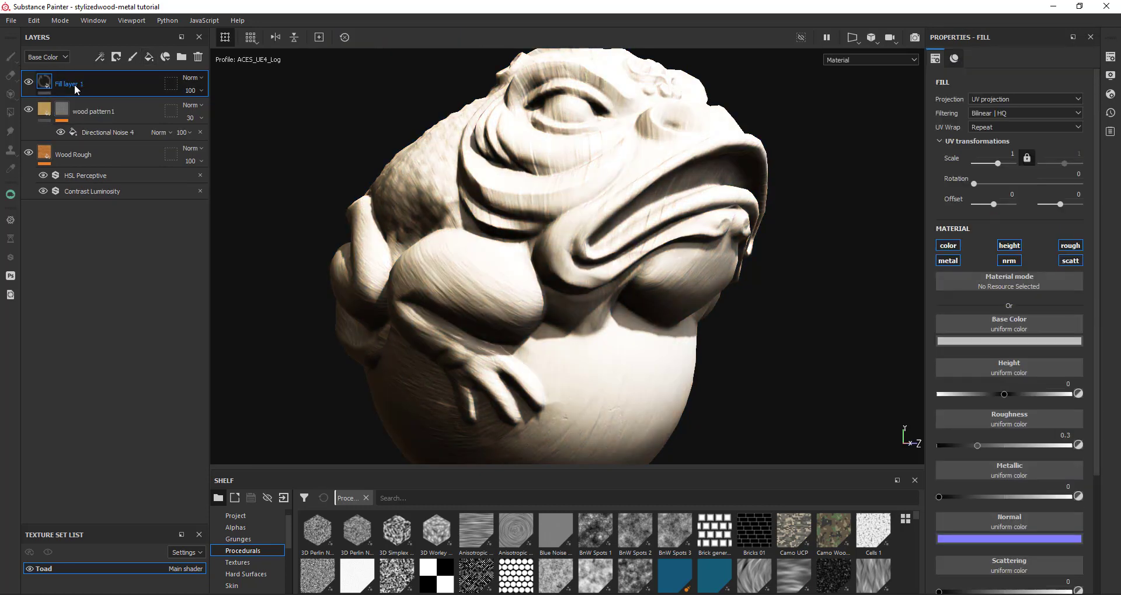
double_click(74, 84)
text(dust)
Keep only the color channel active on the dust fill and set its base color to 313131
click(951, 263)
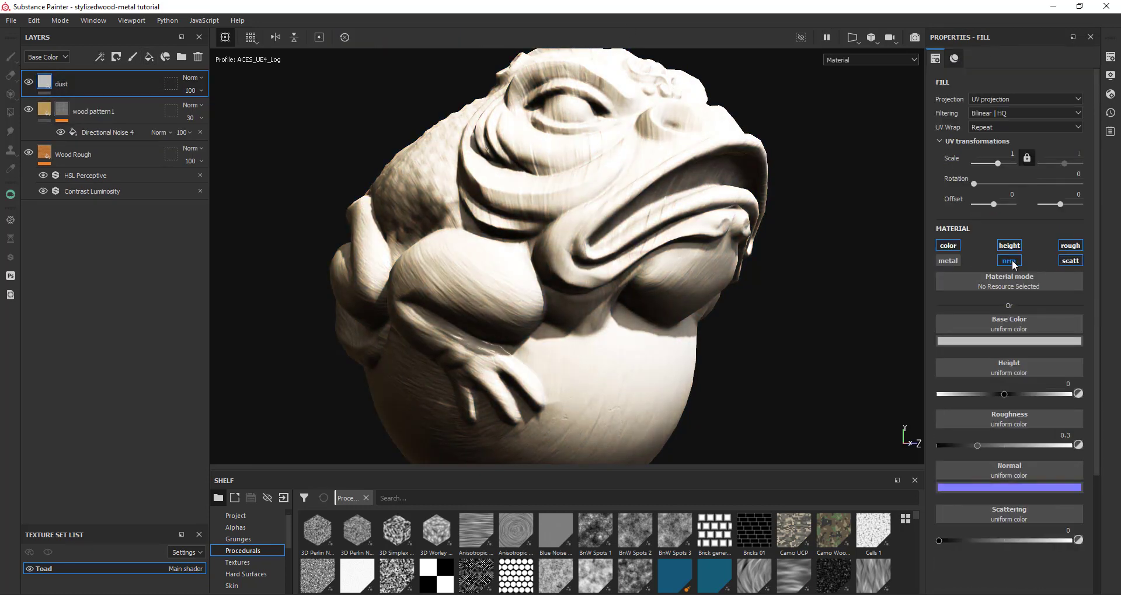
click(1009, 261)
click(1008, 245)
click(1077, 246)
click(1077, 261)
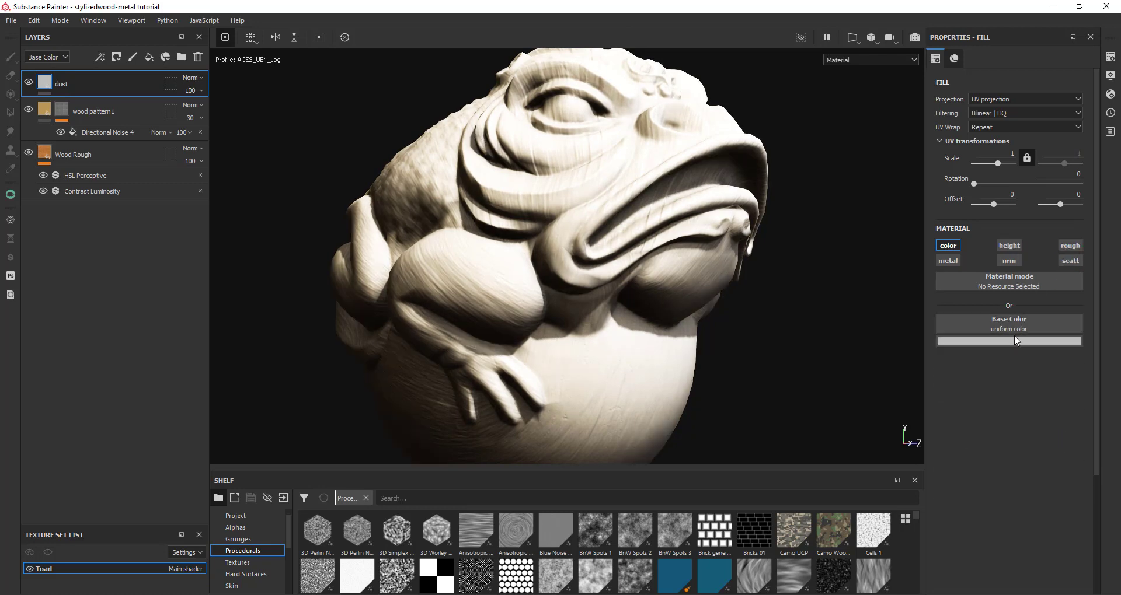
click(1016, 340)
text(313131)
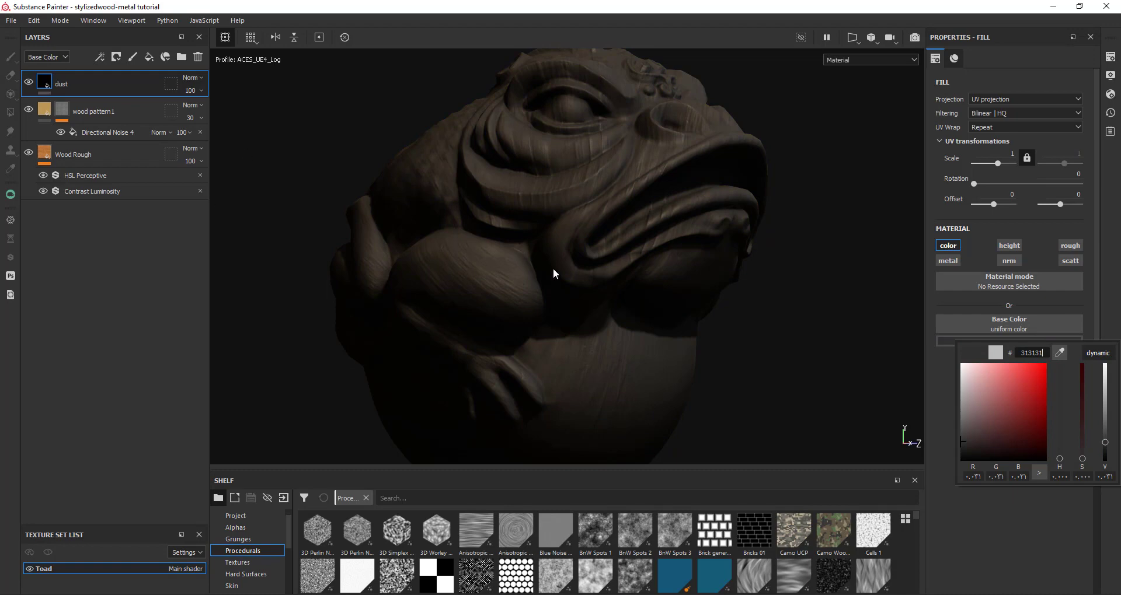
Add a black mask to the dust layer and apply the Dirt generator to that mask
right_click(55, 82)
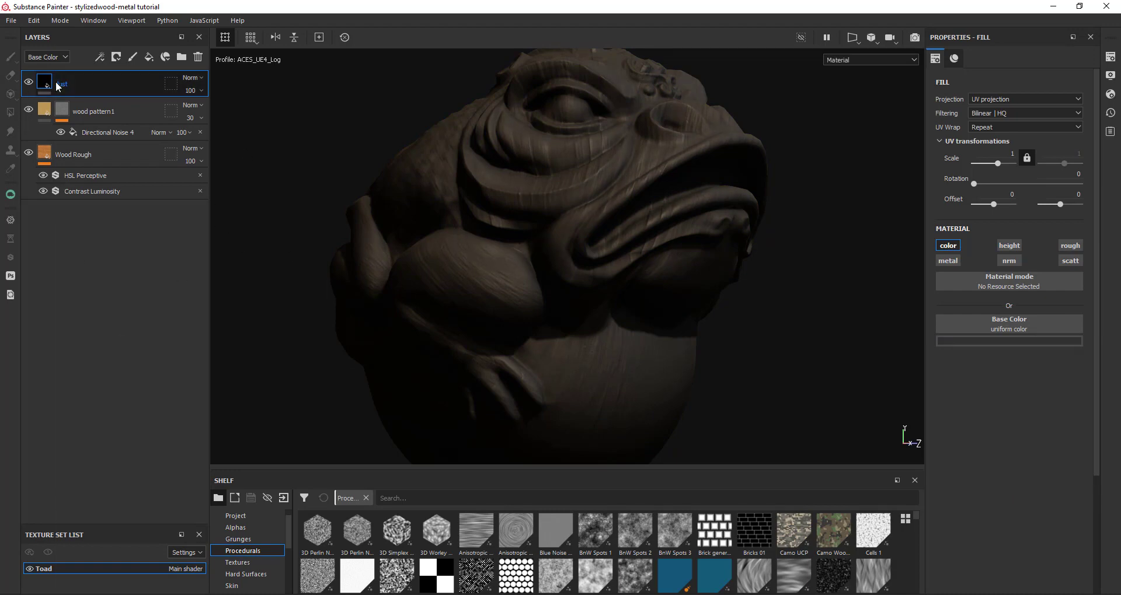
click(79, 103)
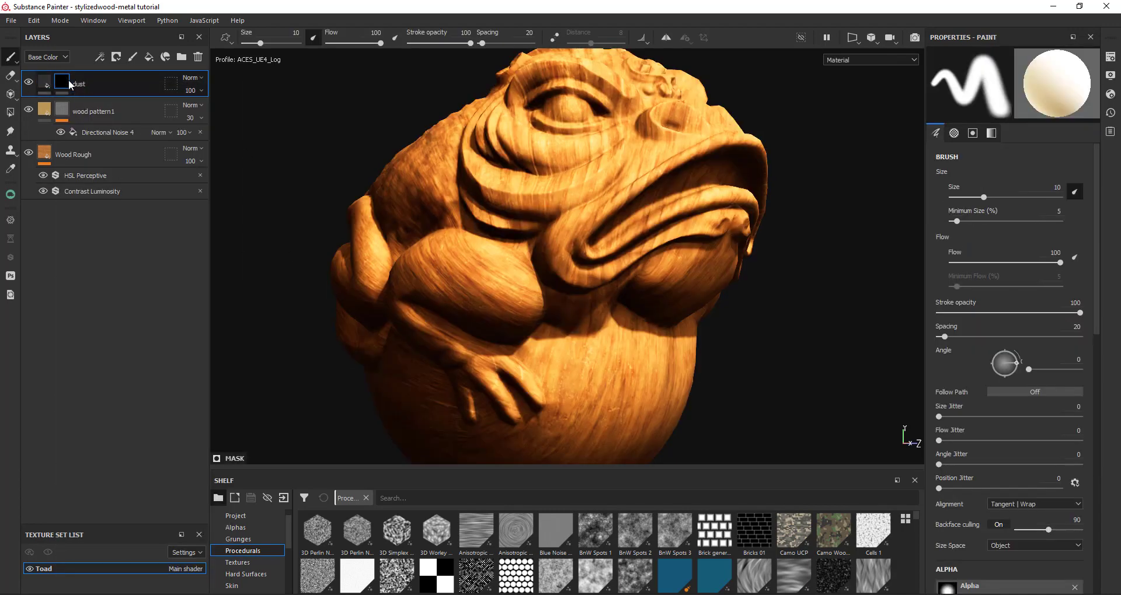
right_click(68, 79)
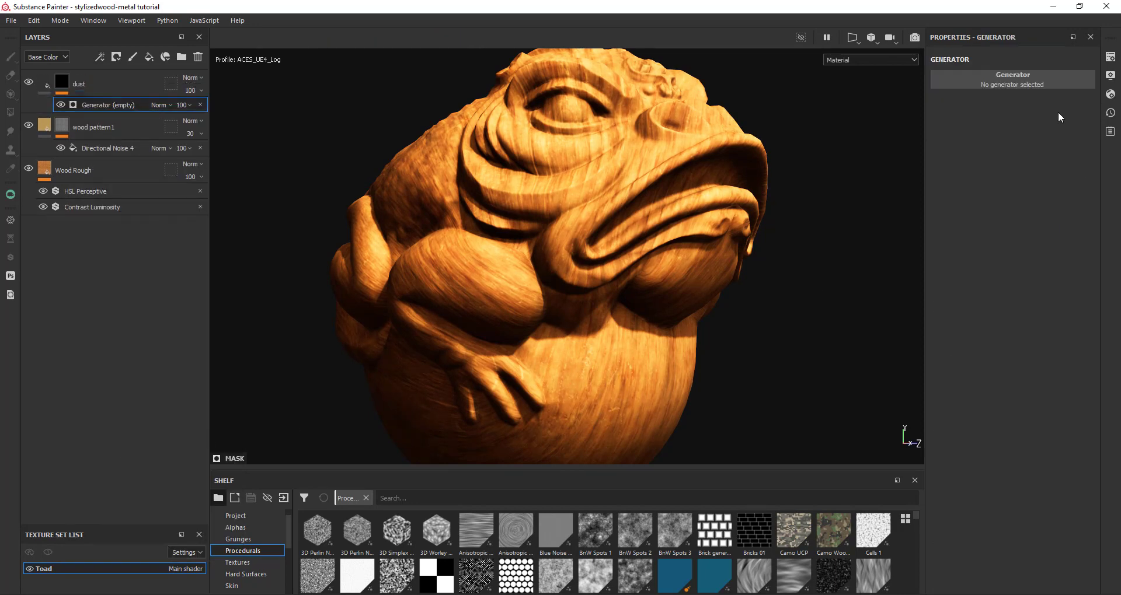
click(1051, 77)
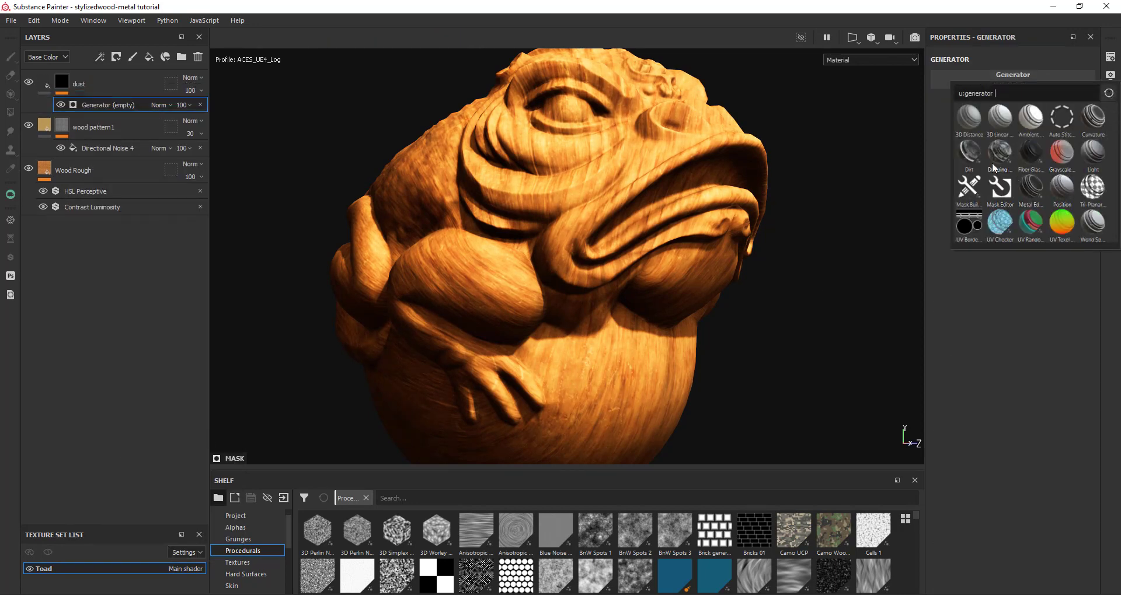
click(960, 147)
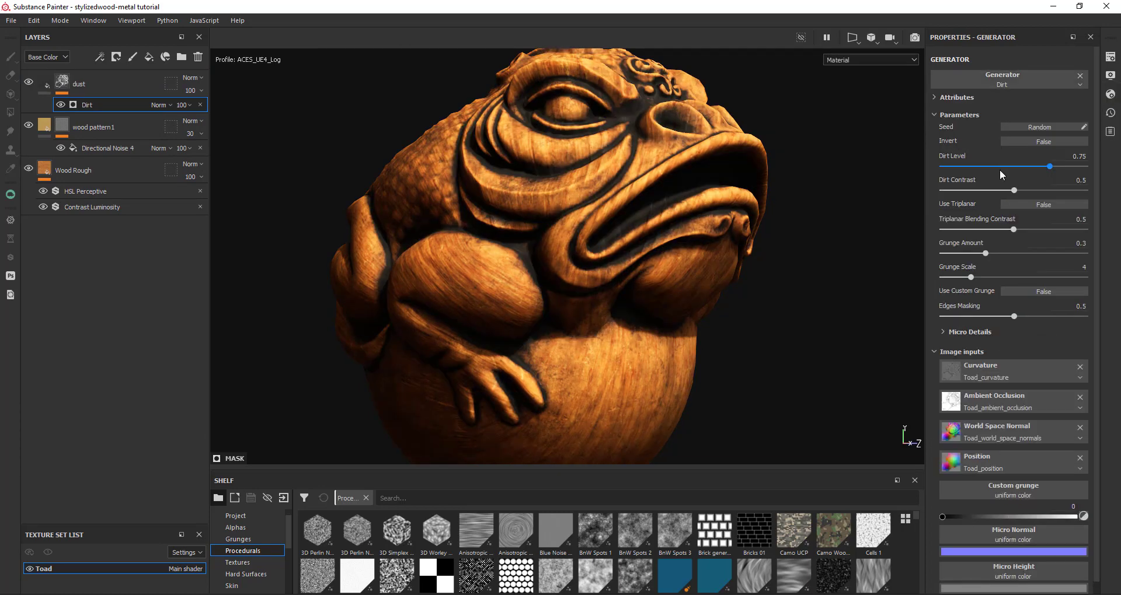
Set the Dirt generator's dirt level to 0.46, dirt contrast to 0.39 and grunge amount to 0.51
drag(1053, 167, 1007, 166)
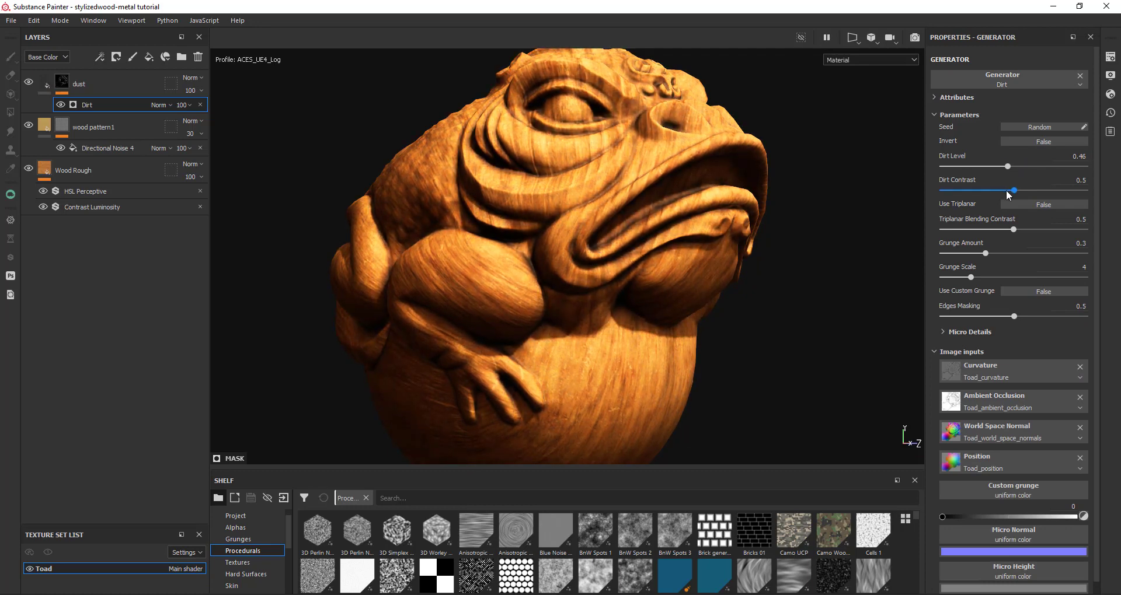
mouse_move(1013, 190)
mouse_down()
mouse_move(980, 190)
mouse_move(1045, 193)
mouse_move(1001, 188)
mouse_up()
drag(987, 254, 1015, 257)
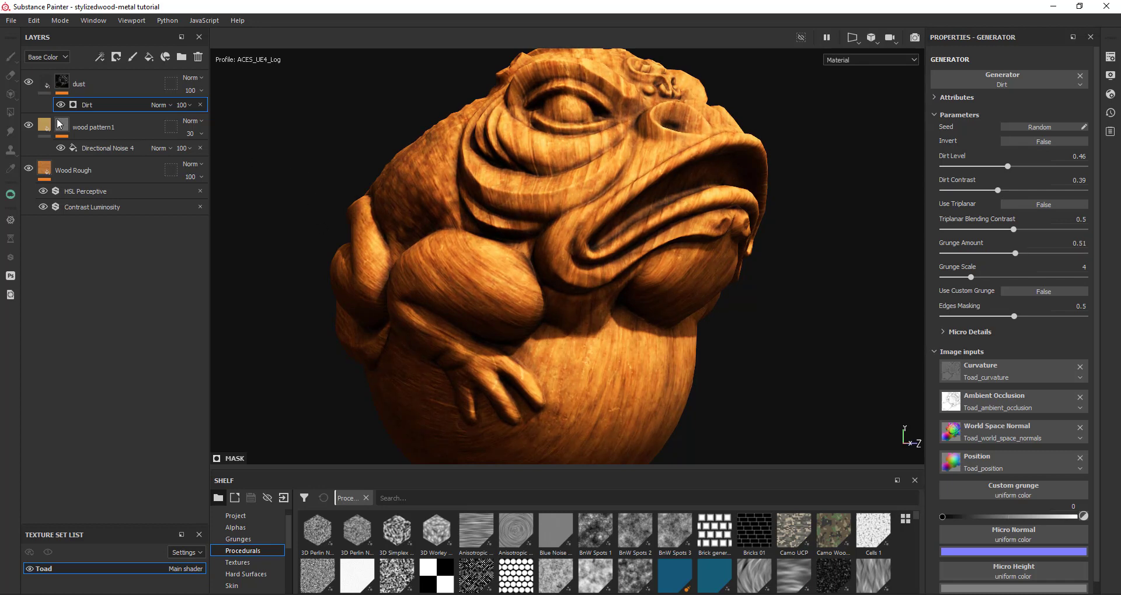
Set the dust layer's opacity to 56 and check its effect and mask on the toad
click(198, 93)
drag(234, 112, 210, 112)
click(31, 83)
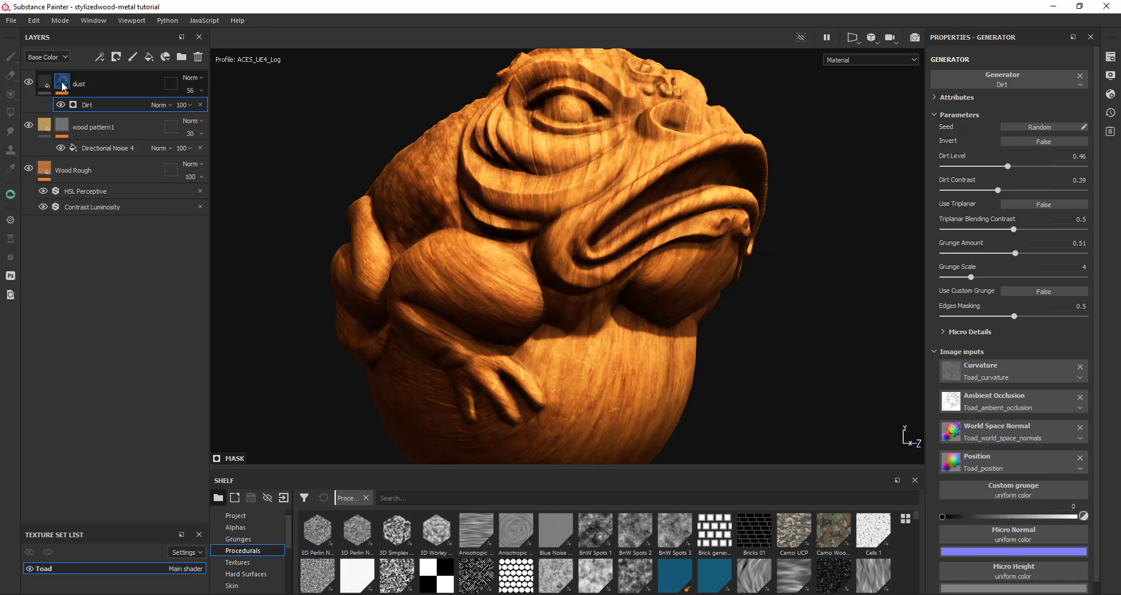
alt+click(62, 82)
click(47, 86)
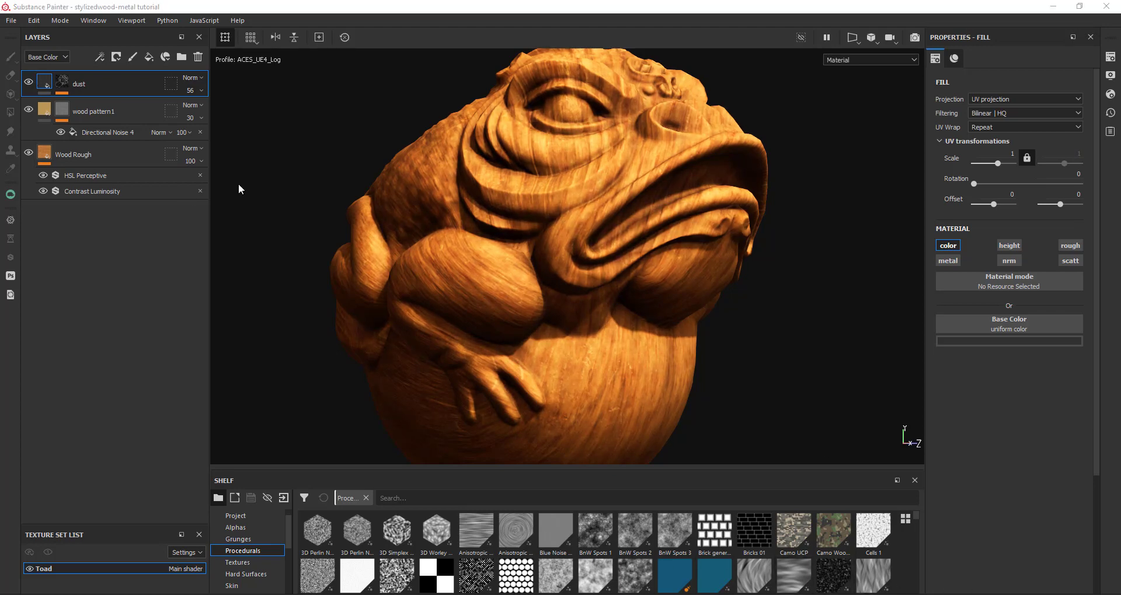
Add a fill layer above the dust layer and name it dirt
click(149, 56)
double_click(63, 85)
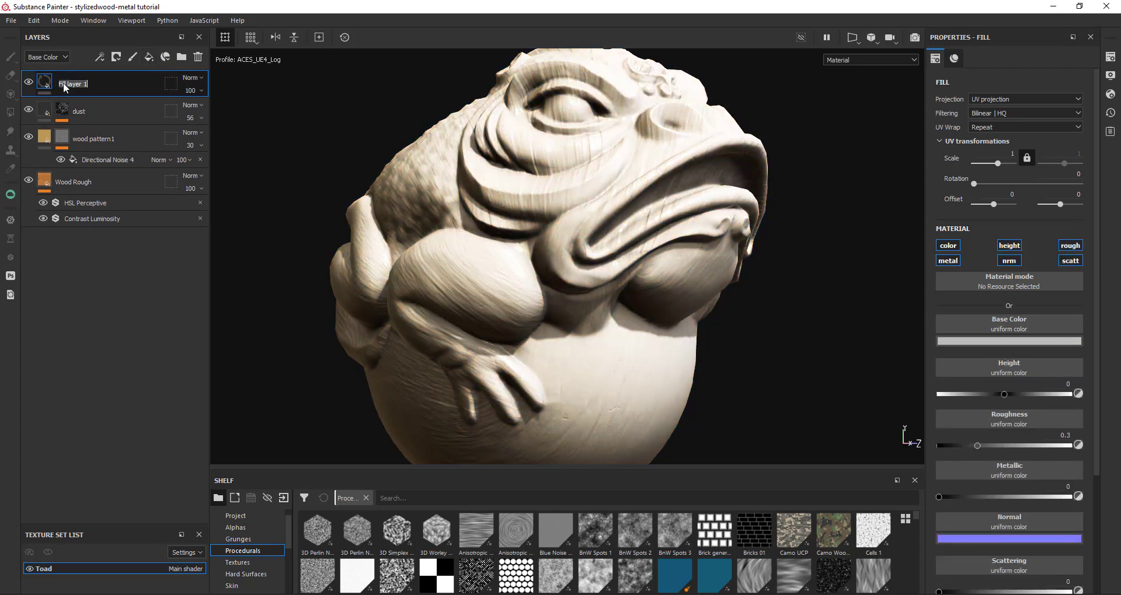
text(dirt)
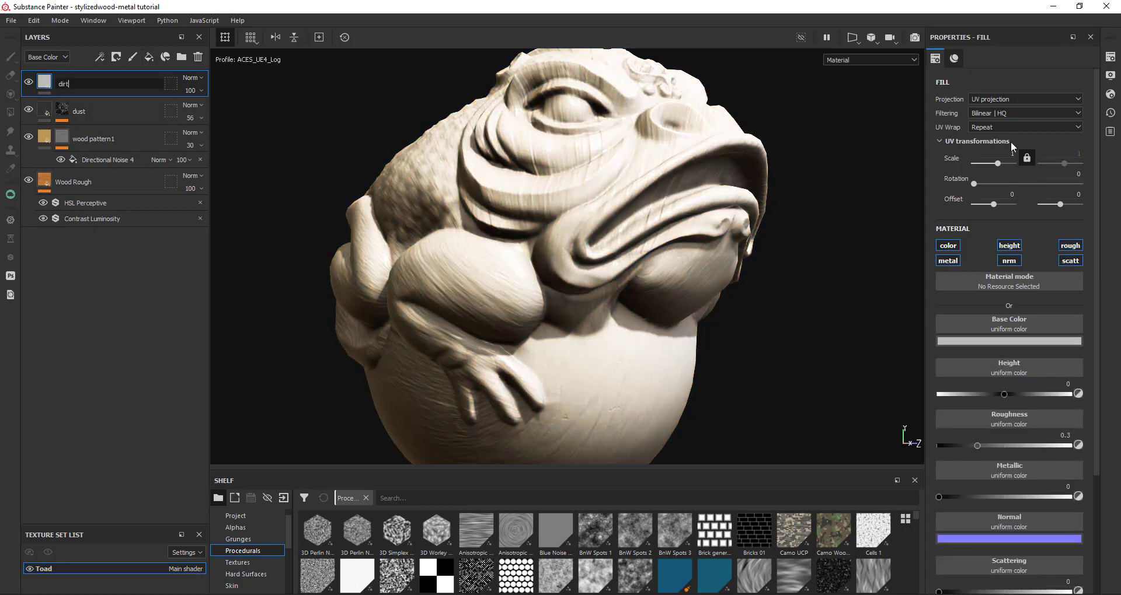
Keep only the color channel active on the dirt fill and set its base color to 342208
click(947, 261)
click(1009, 261)
click(1070, 261)
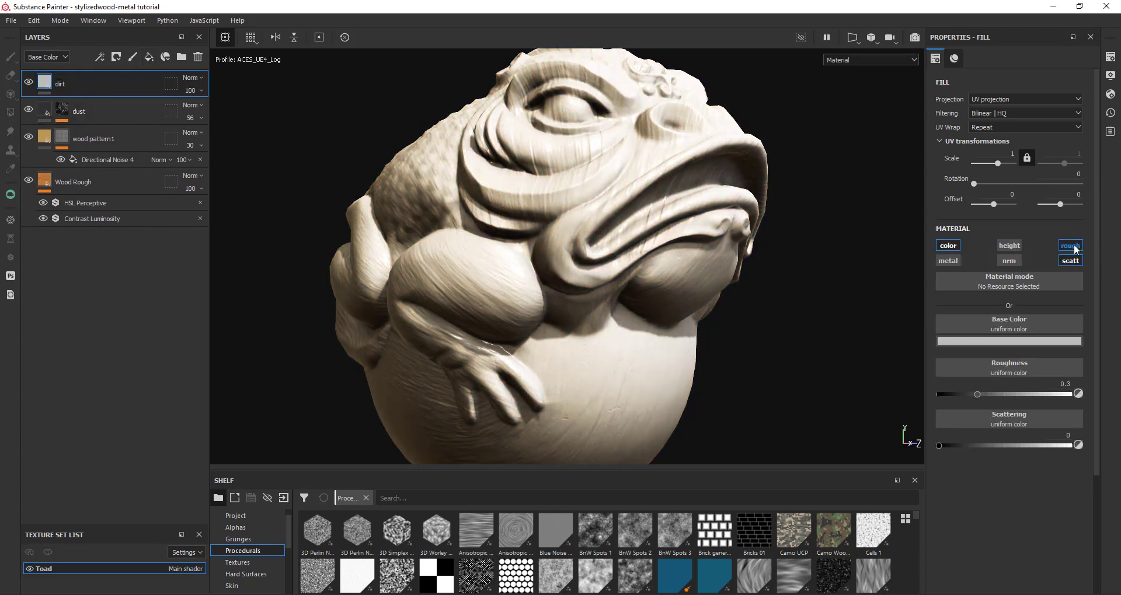
click(1070, 246)
click(1009, 246)
click(1027, 340)
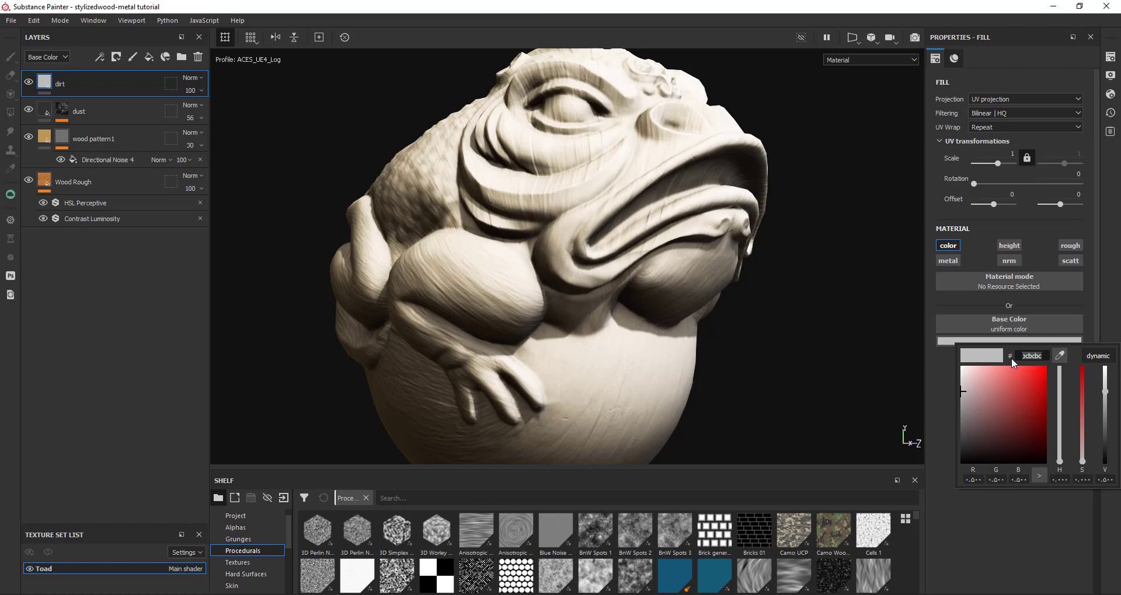
text(3)
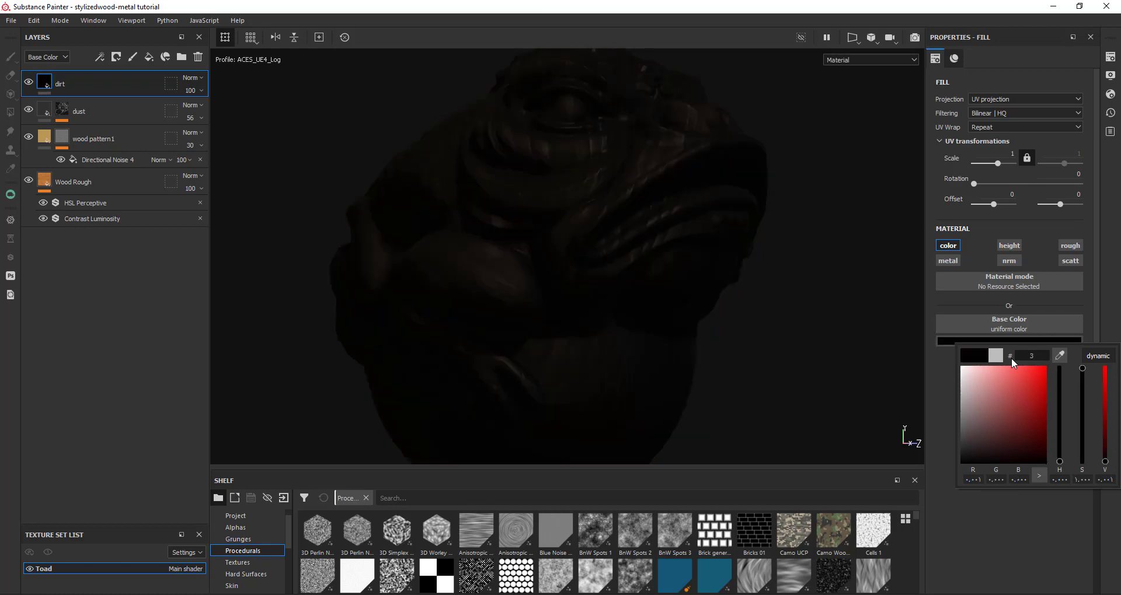
text(42208)
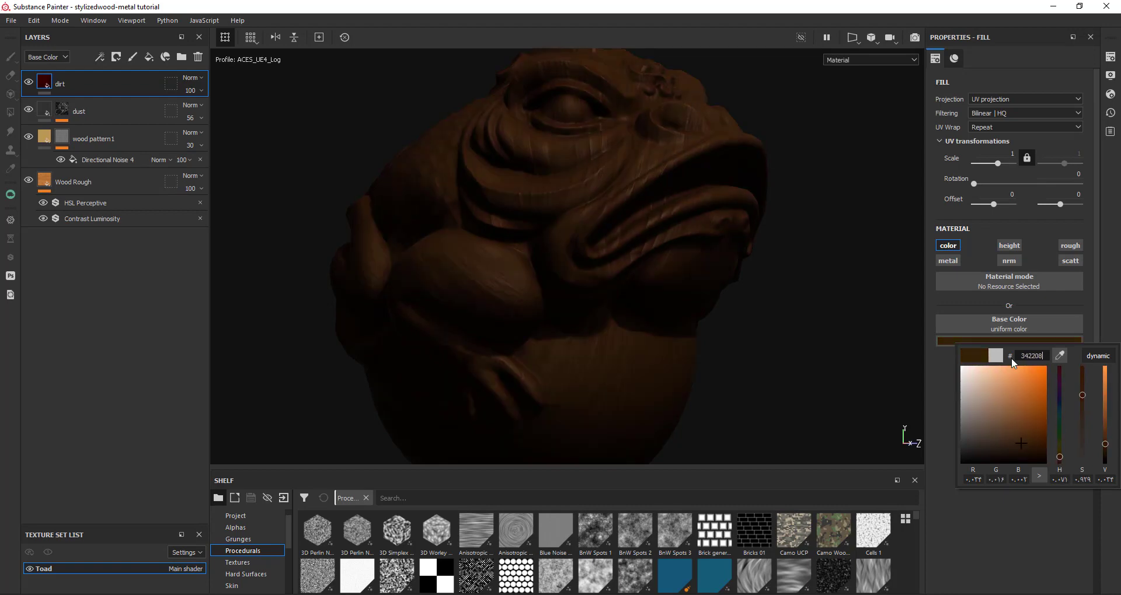
click(944, 363)
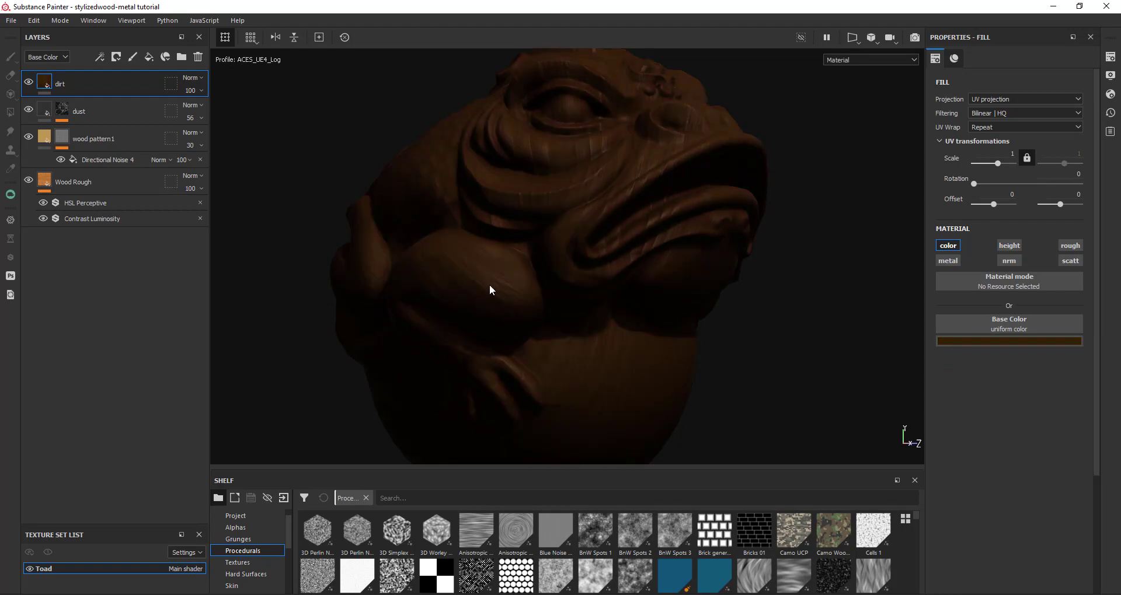
Give the dirt layer a black mask driven by a Dirt generator
right_click(66, 87)
click(110, 101)
right_click(65, 86)
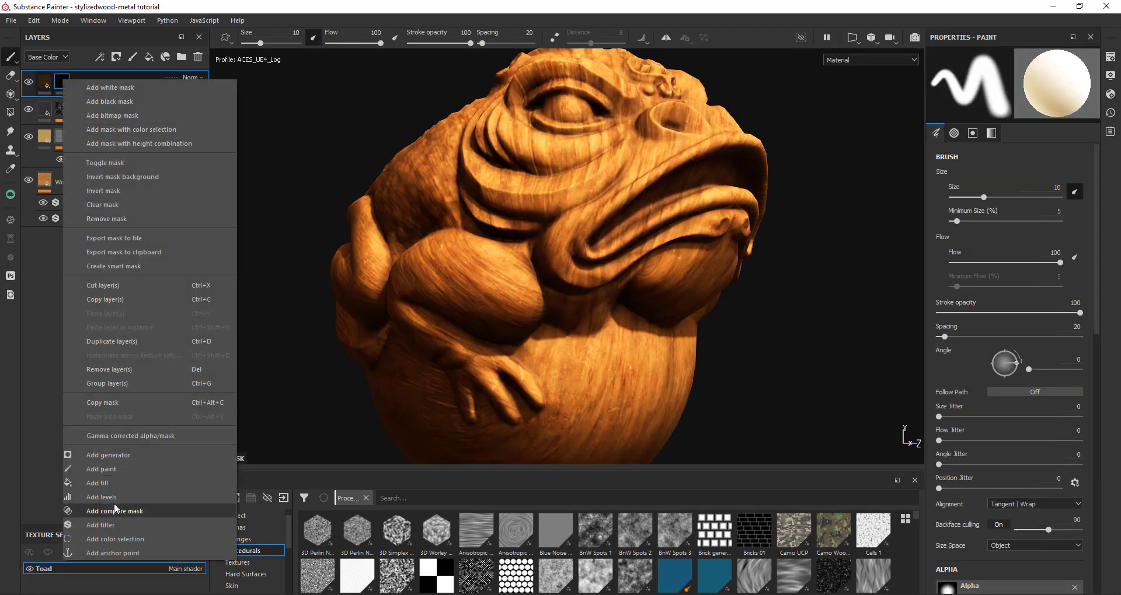
click(108, 455)
click(1000, 82)
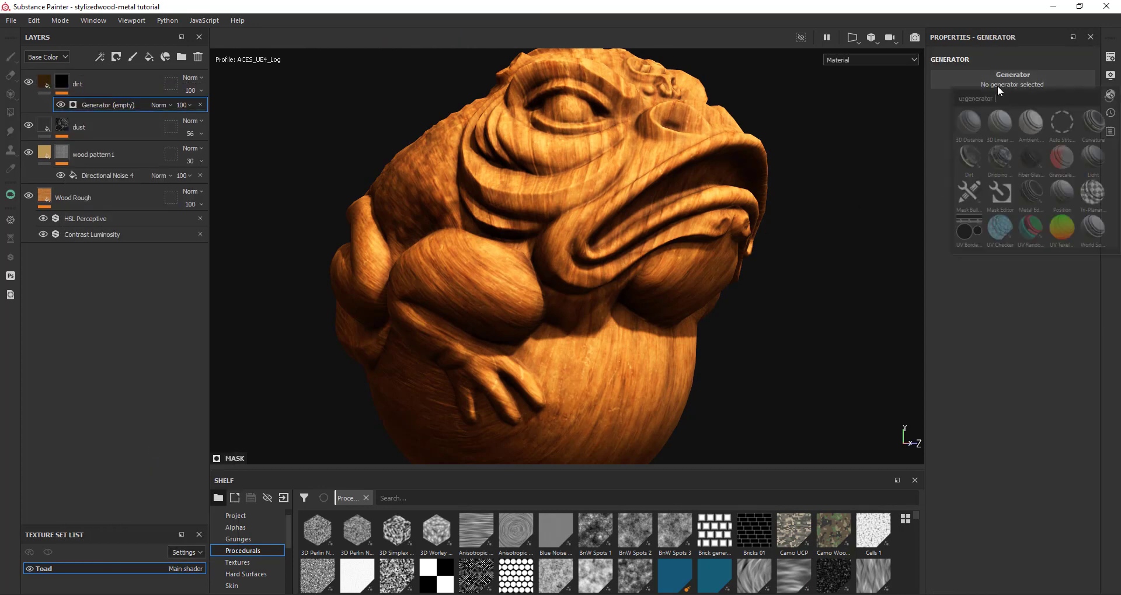
click(978, 158)
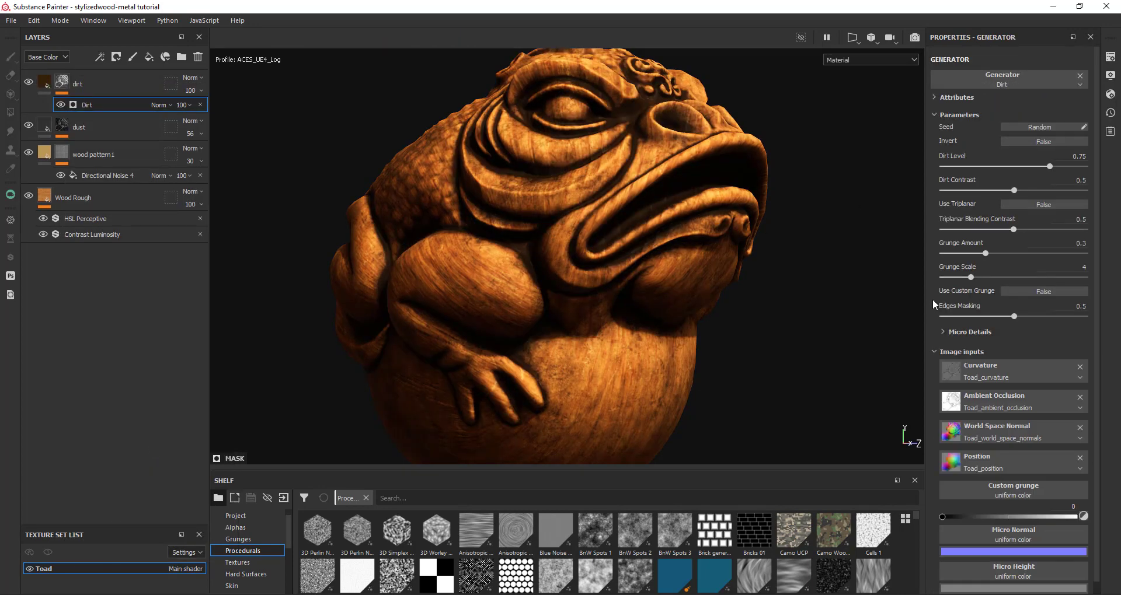
Set the Dirt generator's dirt level to 0.58, contrast to 0.51 and grunge amount to 0.5, lower edges masking, and compare the dirt layer's effect
drag(1048, 167, 1015, 191)
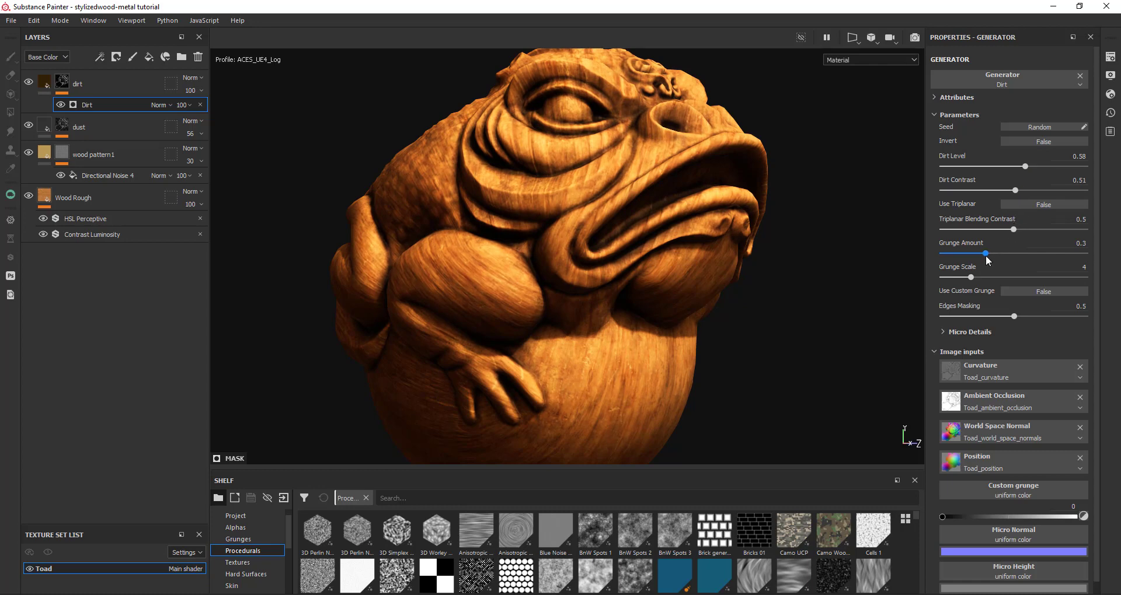
drag(986, 255, 1014, 257)
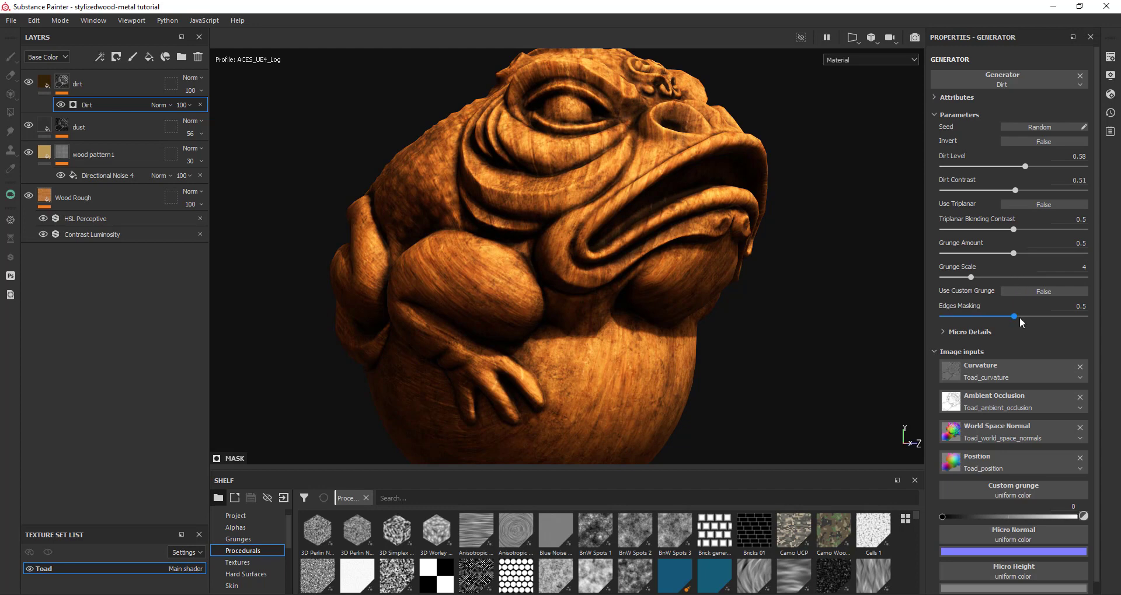
drag(1013, 316, 999, 318)
click(28, 82)
click(30, 83)
click(32, 83)
click(32, 83)
Add a fill layer named white stain above the dirt layer and keep only its roughness channel active
click(150, 59)
double_click(73, 85)
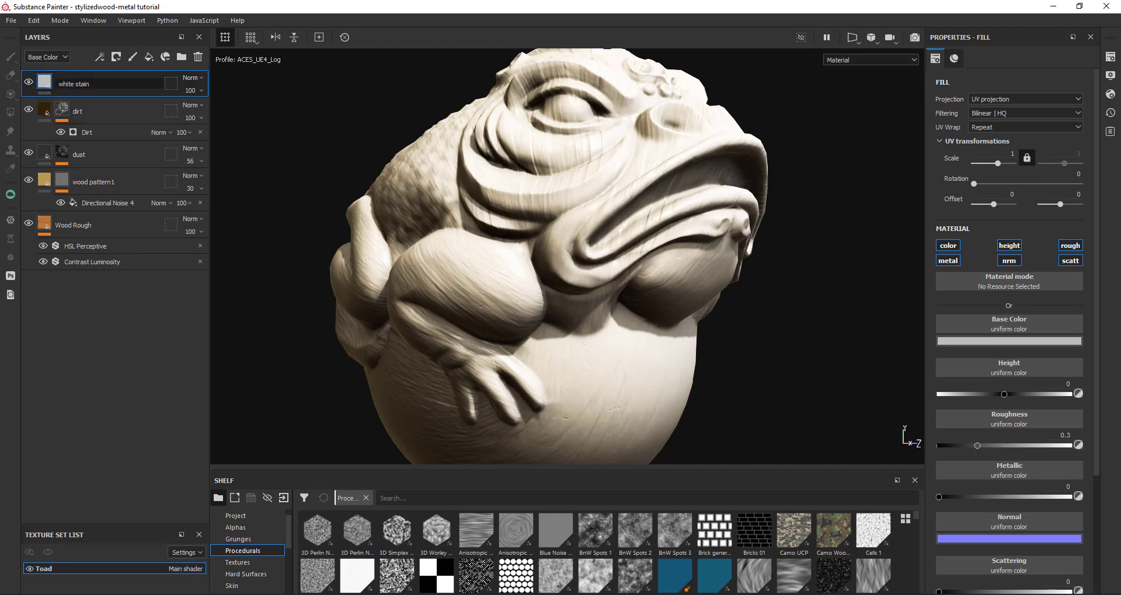
click(947, 261)
click(948, 245)
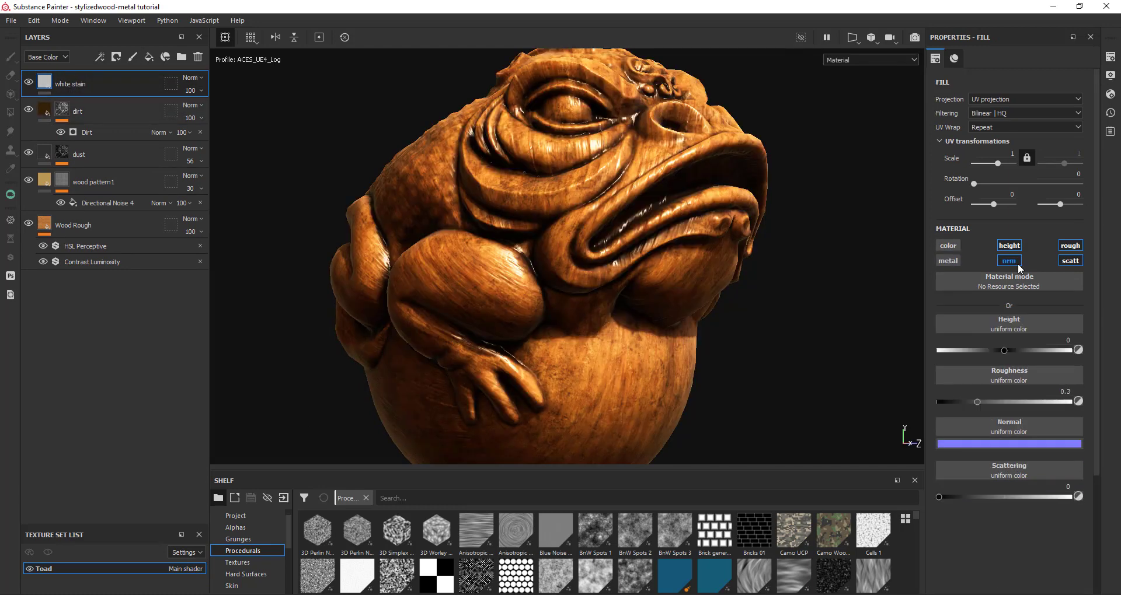
click(1010, 246)
click(1009, 261)
click(1070, 260)
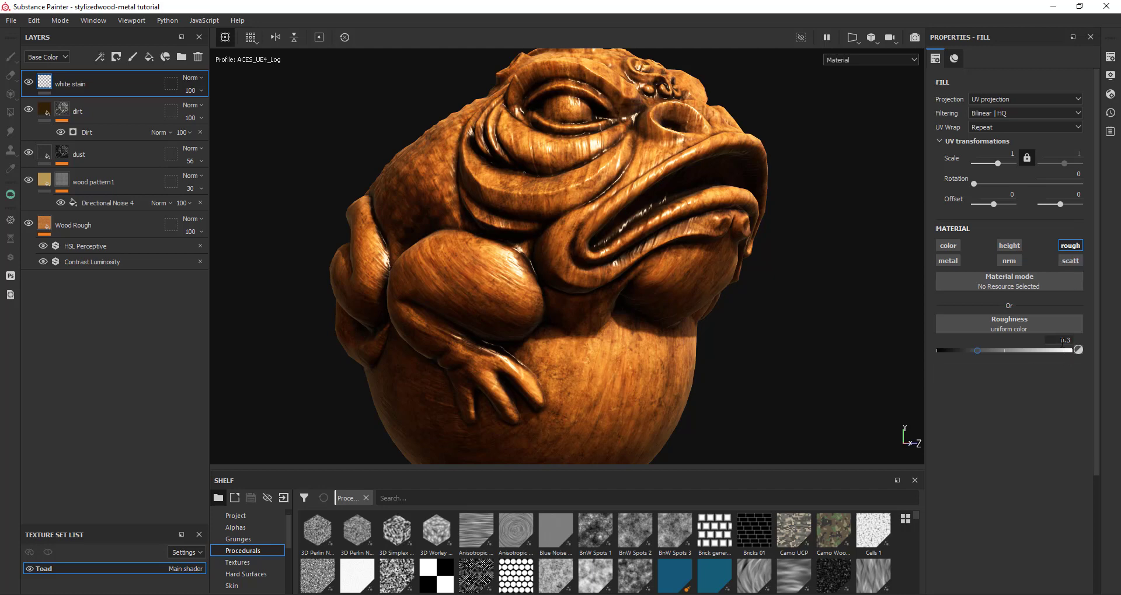
Try roughness values of 0.7 and 0.65 on the white stain fill, settling on 0.6
text(.7)
key(Return)
click(1061, 341)
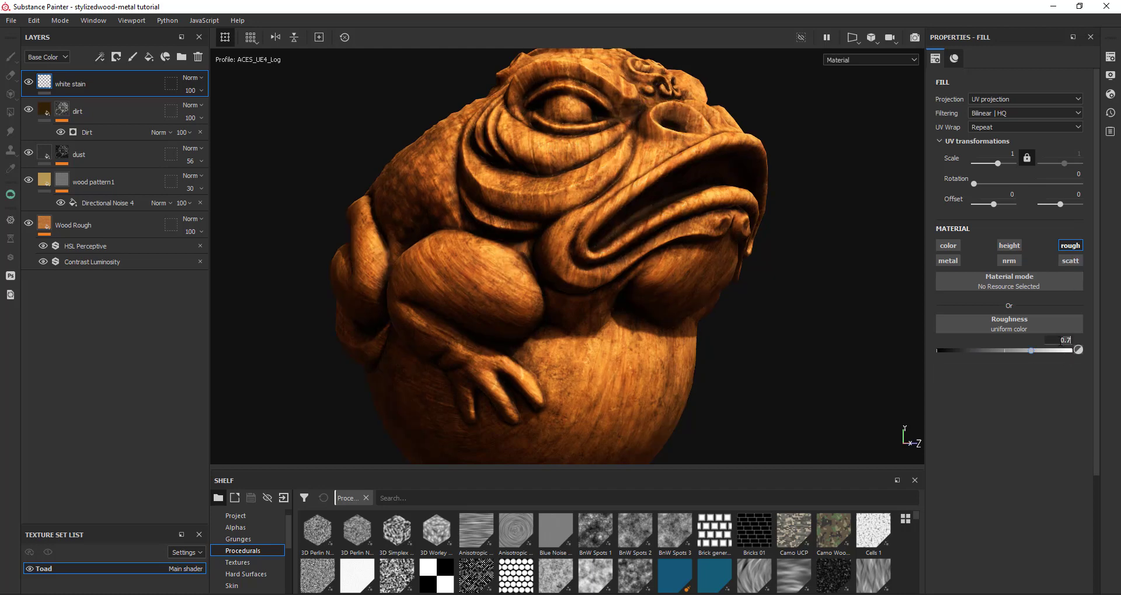
text(.65)
key(Return)
click(1061, 342)
text(.6)
key(Return)
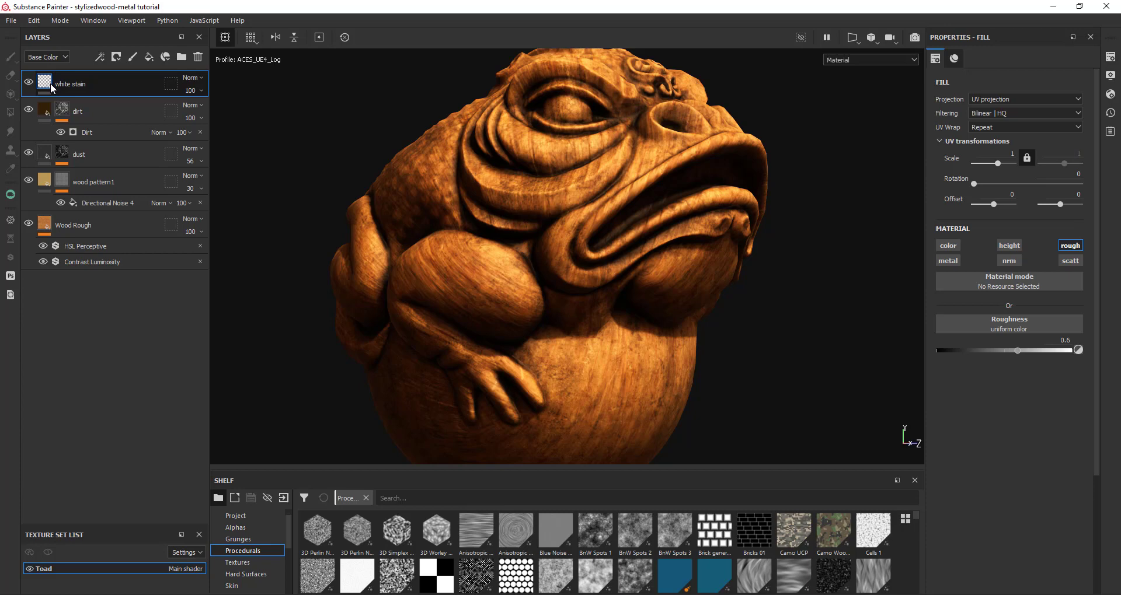
Set the white stain layer's base color blending mode to Passthrough and add an HSL Perceptive filter to the layer
mouse_move(52, 88)
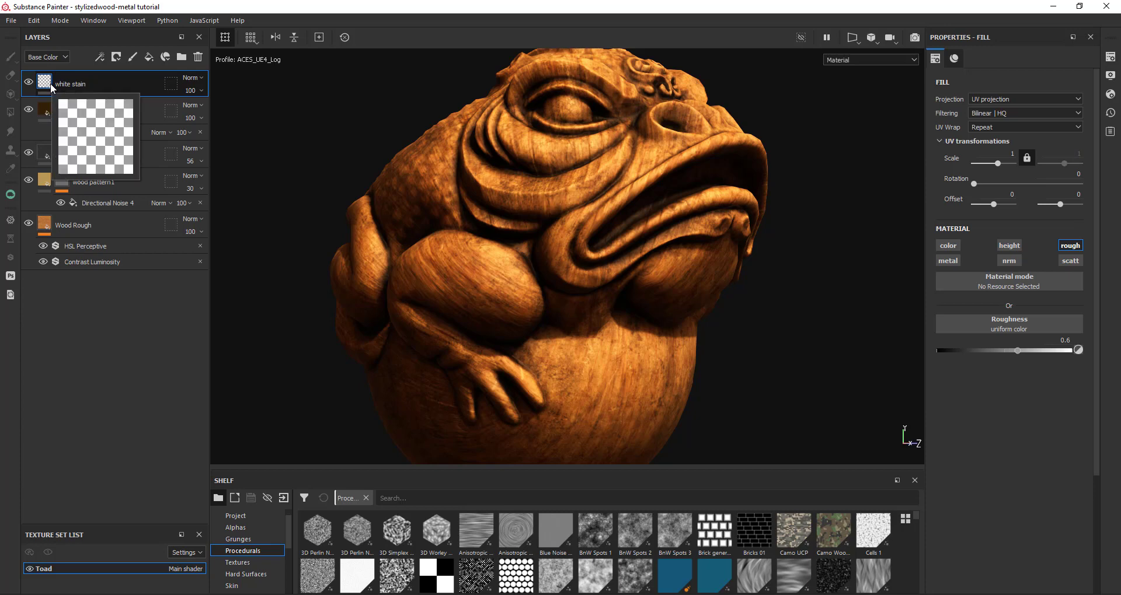
click(192, 78)
click(194, 99)
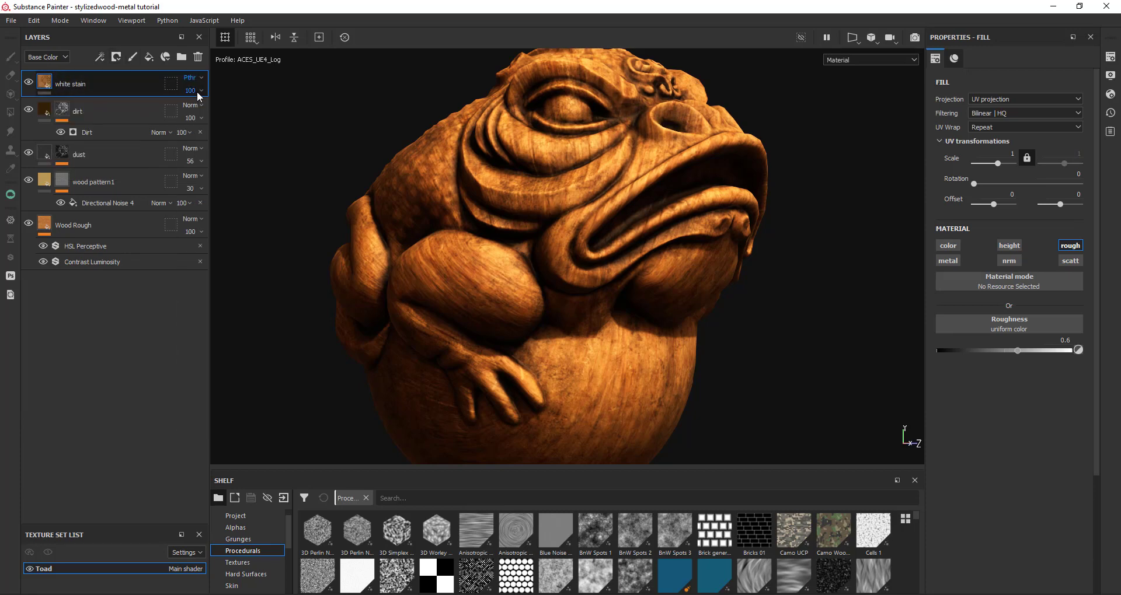
right_click(64, 87)
click(120, 560)
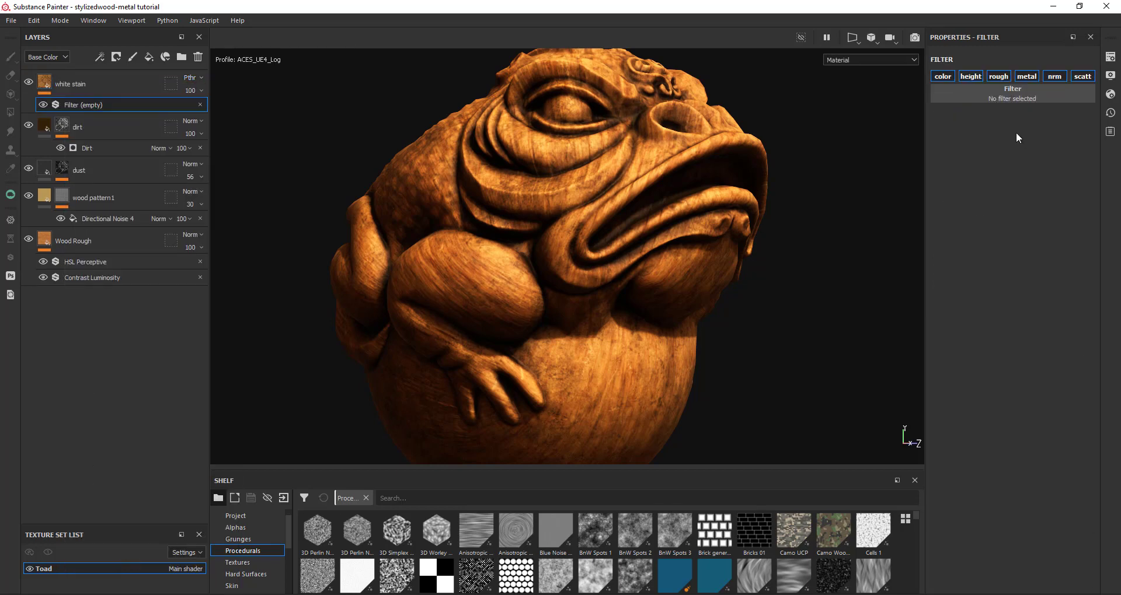
click(1012, 93)
scroll(992, 175, down, 2)
click(957, 200)
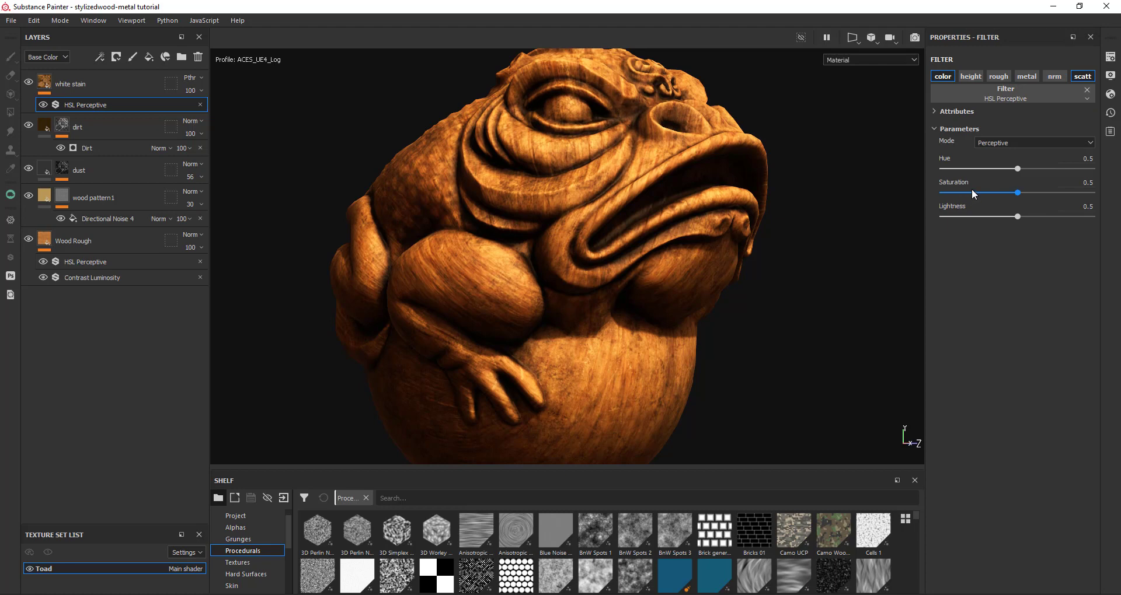
Set the white stain HSL filter's saturation to 0.4 and lightness to 0.58
mouse_move(1018, 192)
mouse_down()
mouse_move(1043, 193)
mouse_move(1008, 192)
mouse_up()
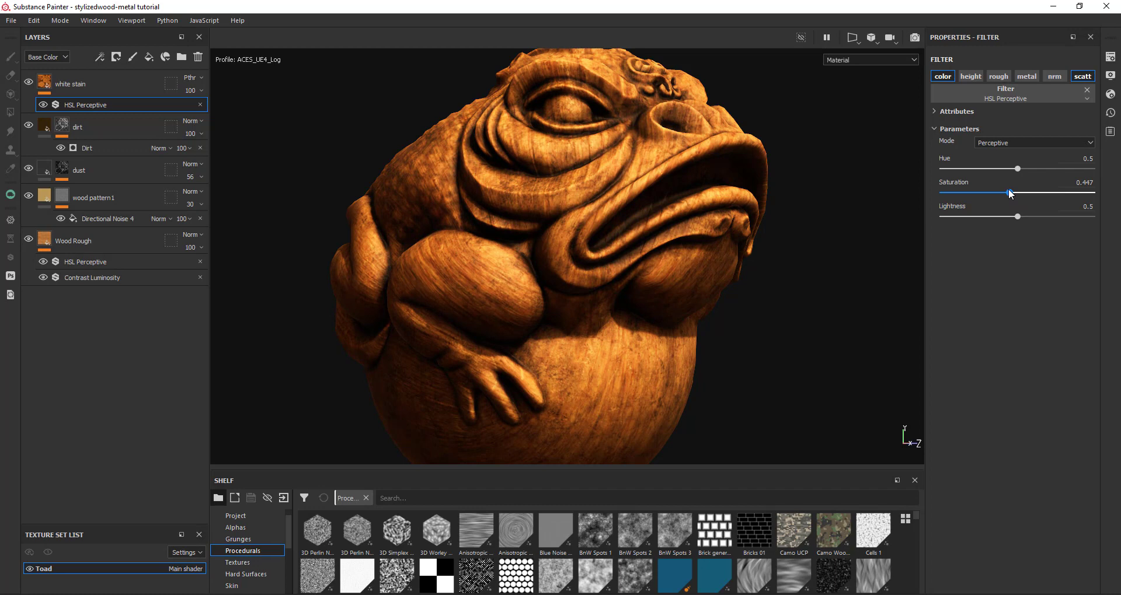
click(1086, 182)
key(Delete)
key(Return)
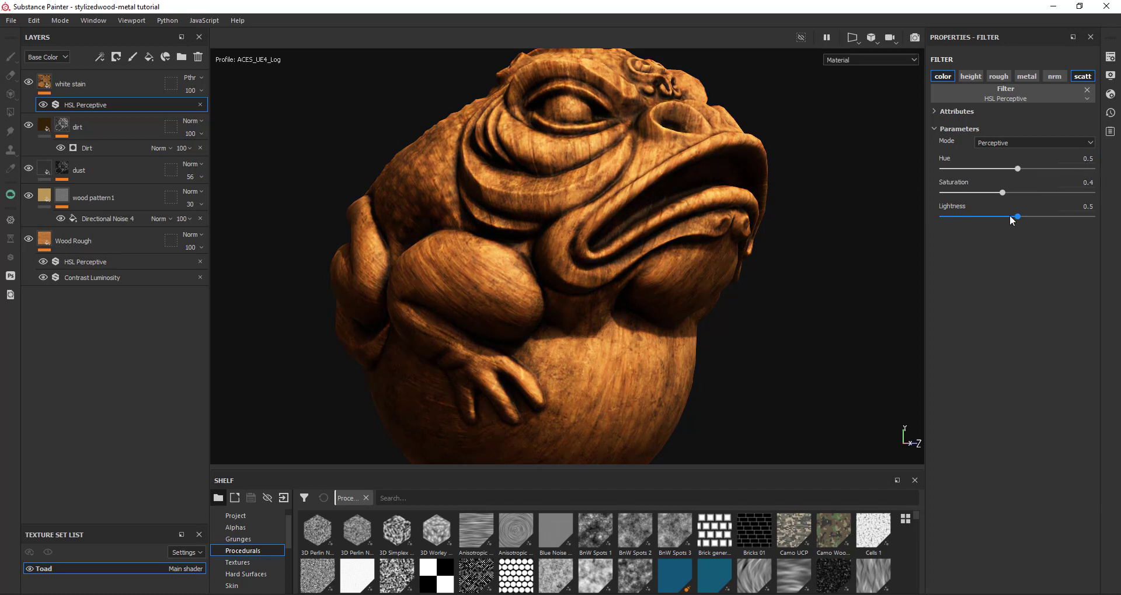
drag(1007, 216, 1022, 217)
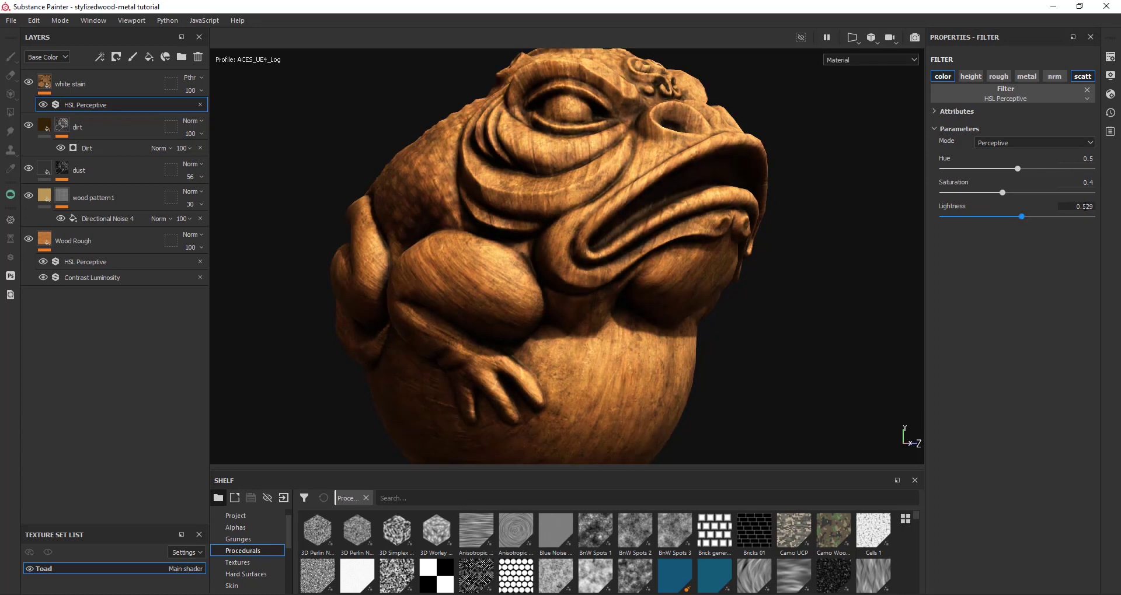
click(1090, 205)
text(0.58)
key(Return)
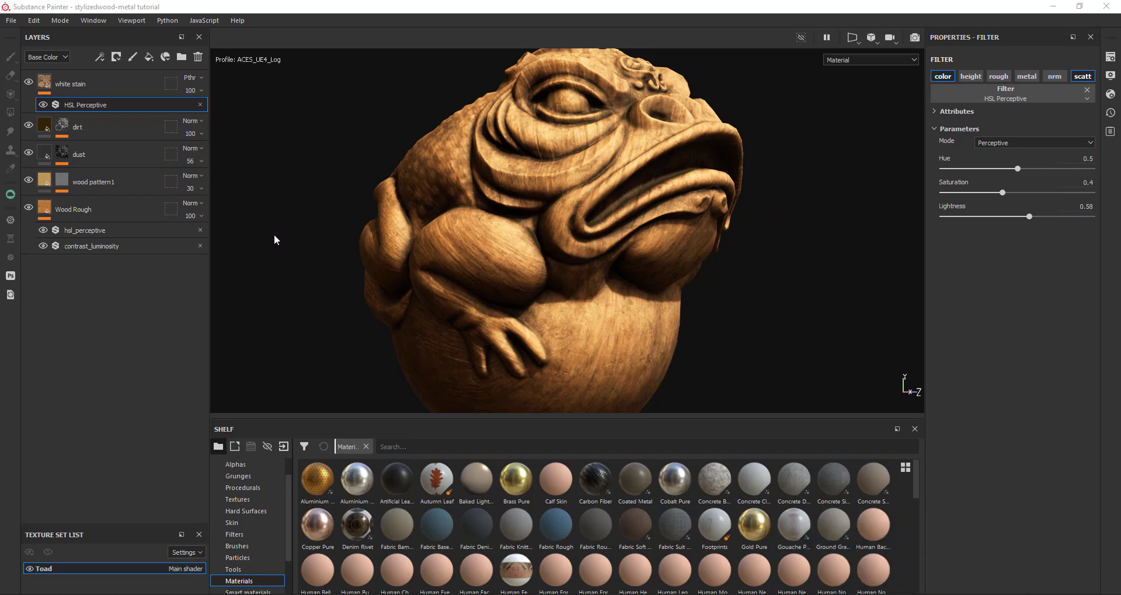
Add a black mask to the white stain layer and place a fill effect in the mask
click(72, 84)
right_click(74, 86)
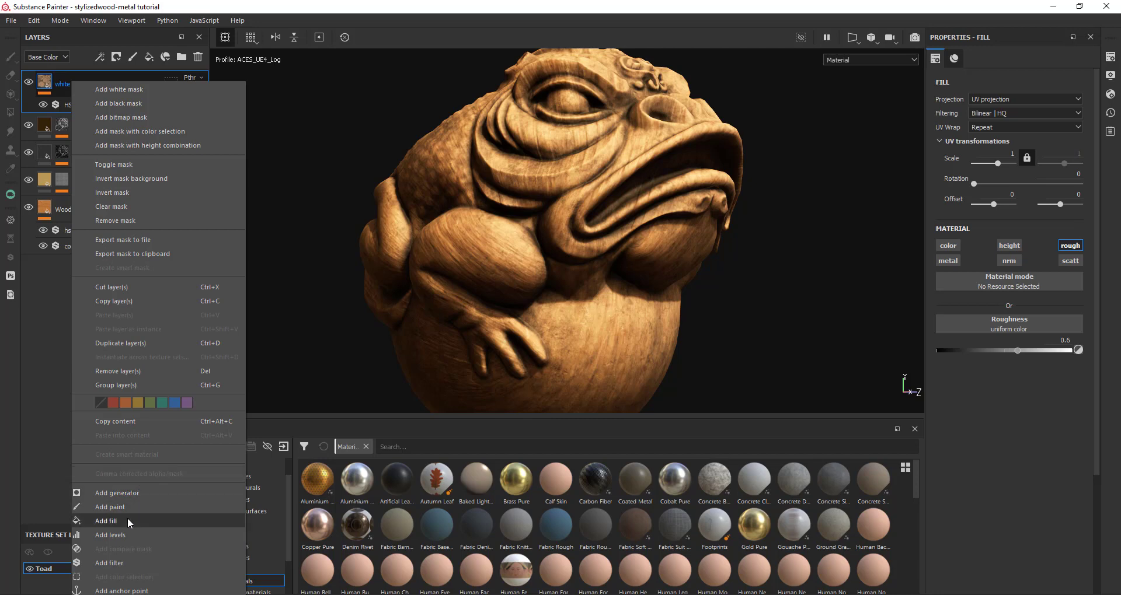
click(124, 105)
right_click(63, 80)
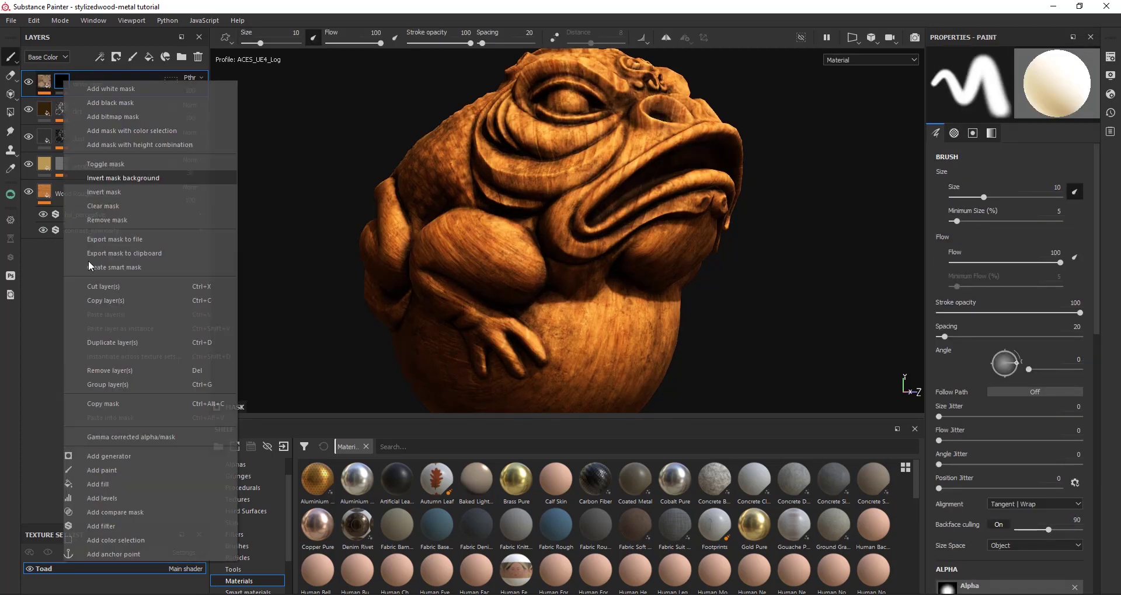
click(110, 486)
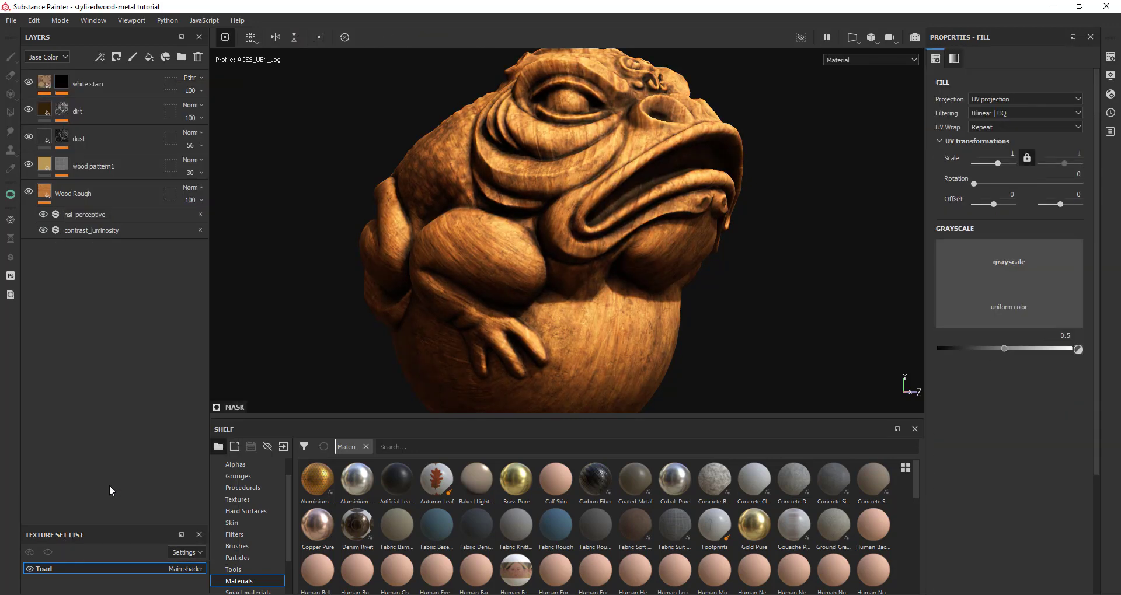
Apply the Moisture Noise procedural to the white stain mask's fill and compare the toad with and without the layer
click(243, 488)
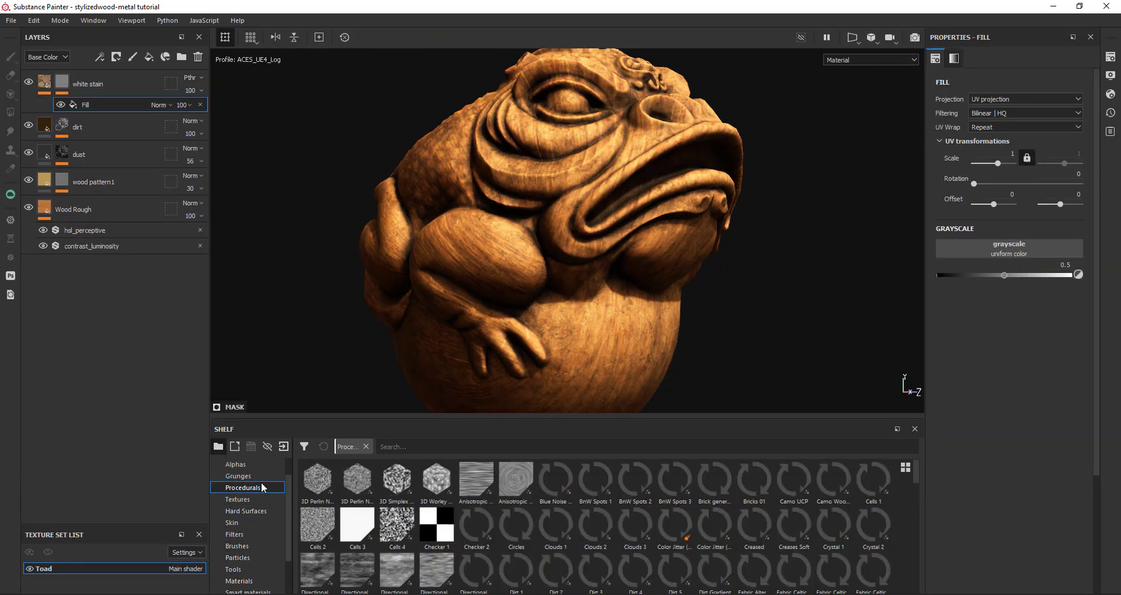
click(397, 447)
text(moi)
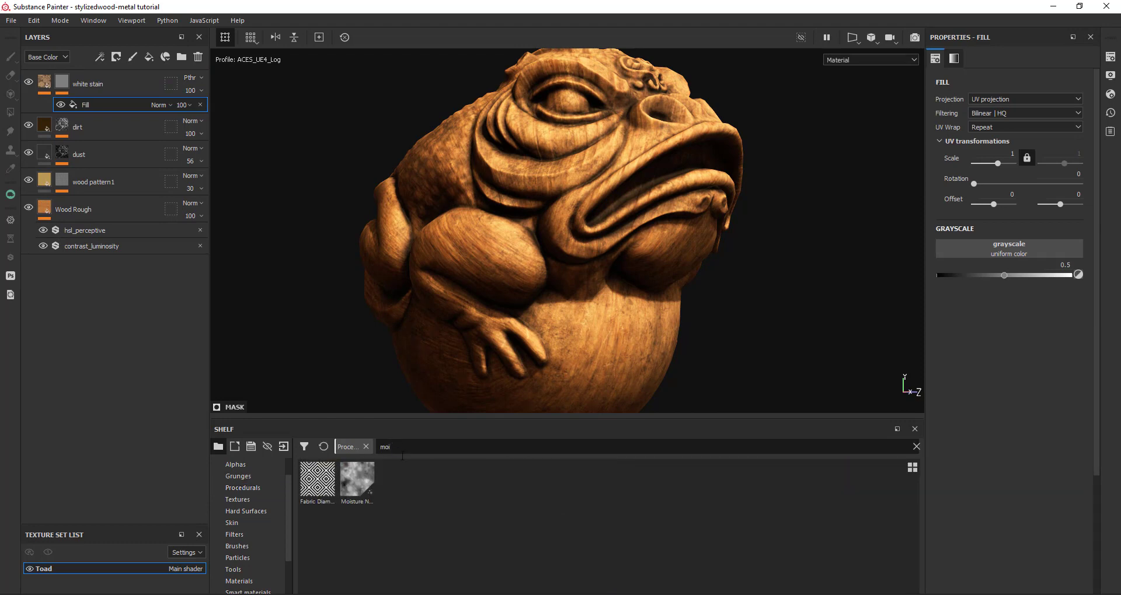
drag(357, 488, 1024, 229)
drag(363, 479, 1008, 253)
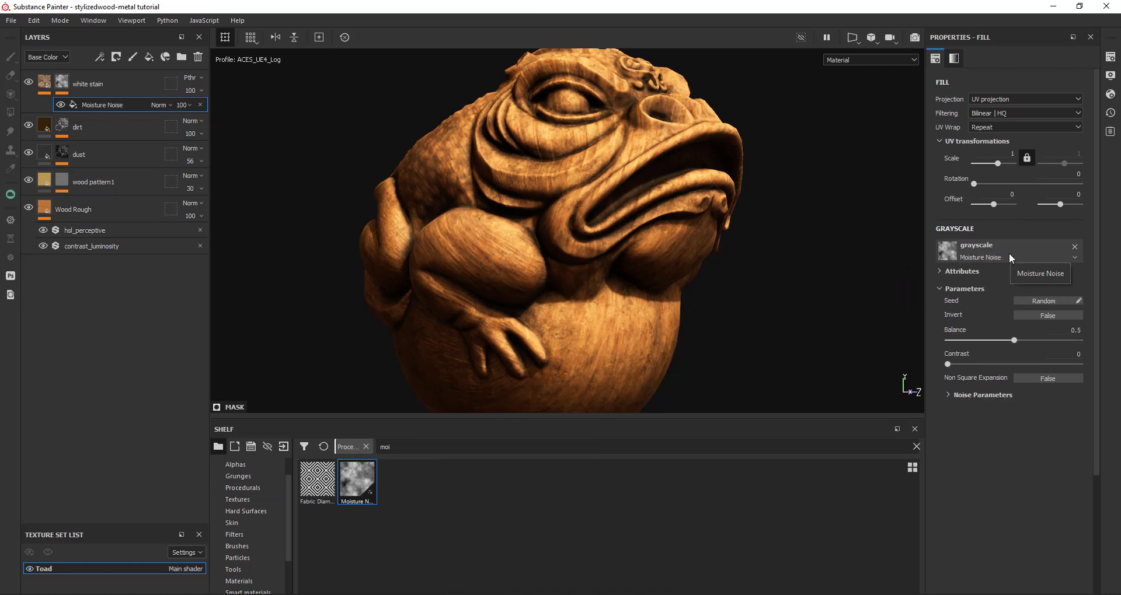
click(29, 81)
click(28, 82)
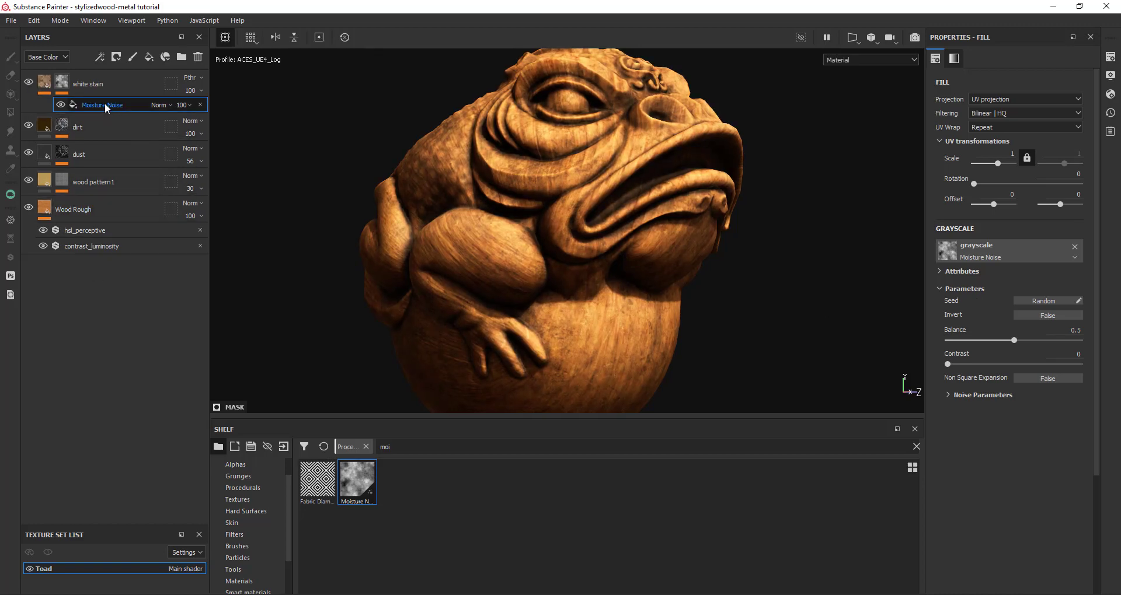
Add levels to the white stain mask with midtones at 0.9 and black point at 0.4, and compare the layer's effect
right_click(104, 103)
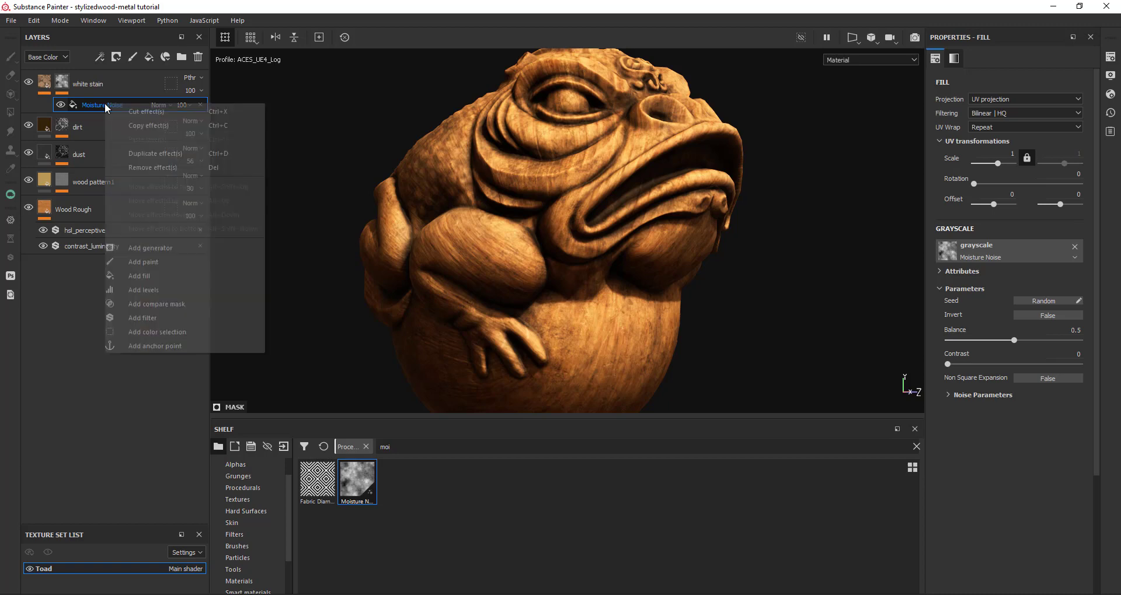
click(153, 290)
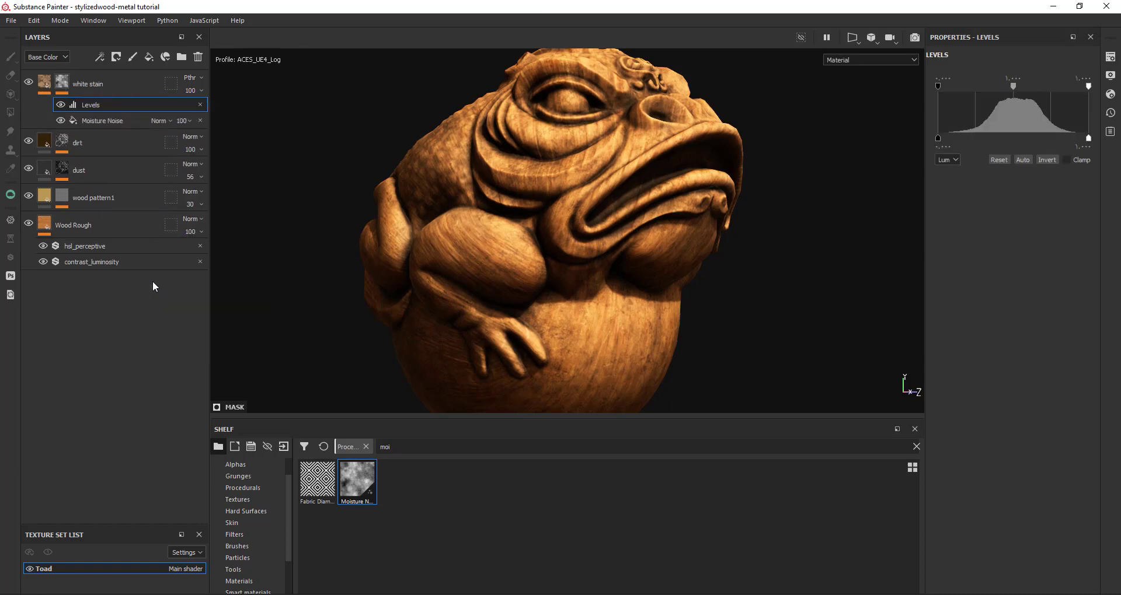
click(1012, 79)
text(.9)
key(Return)
click(945, 79)
text(.4)
key(Return)
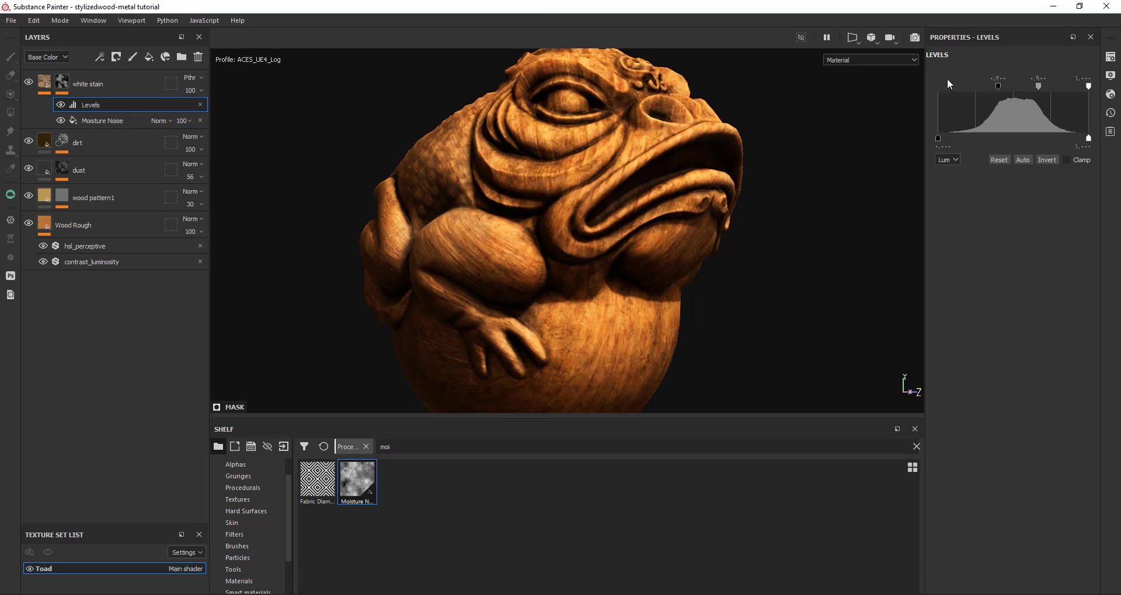
click(29, 83)
click(29, 83)
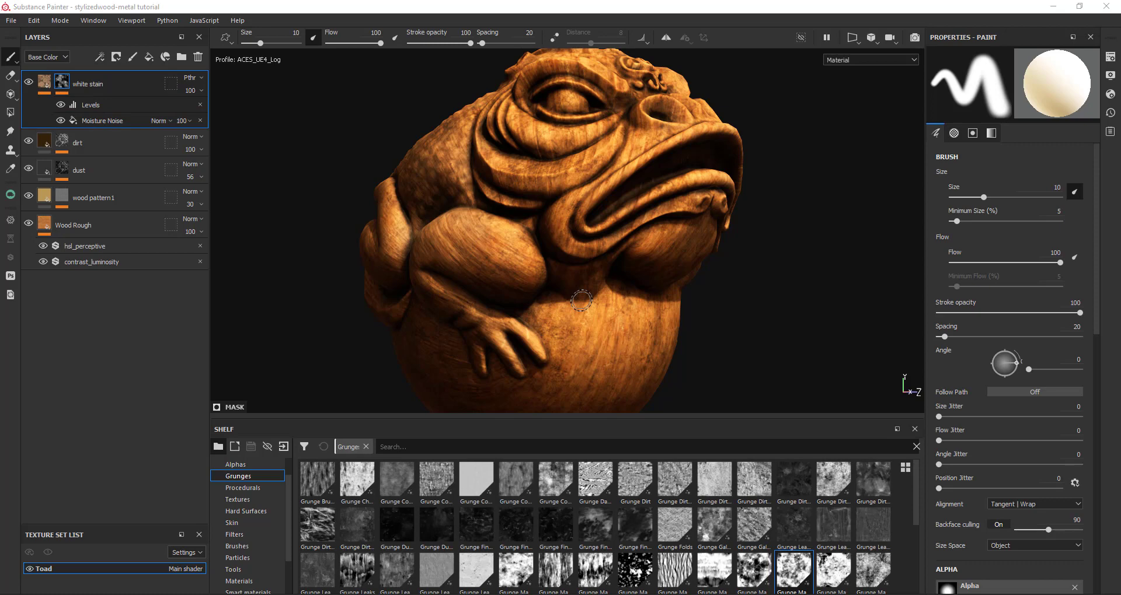
Add a fill layer above the white stain layer and name it roughness
click(149, 57)
double_click(77, 87)
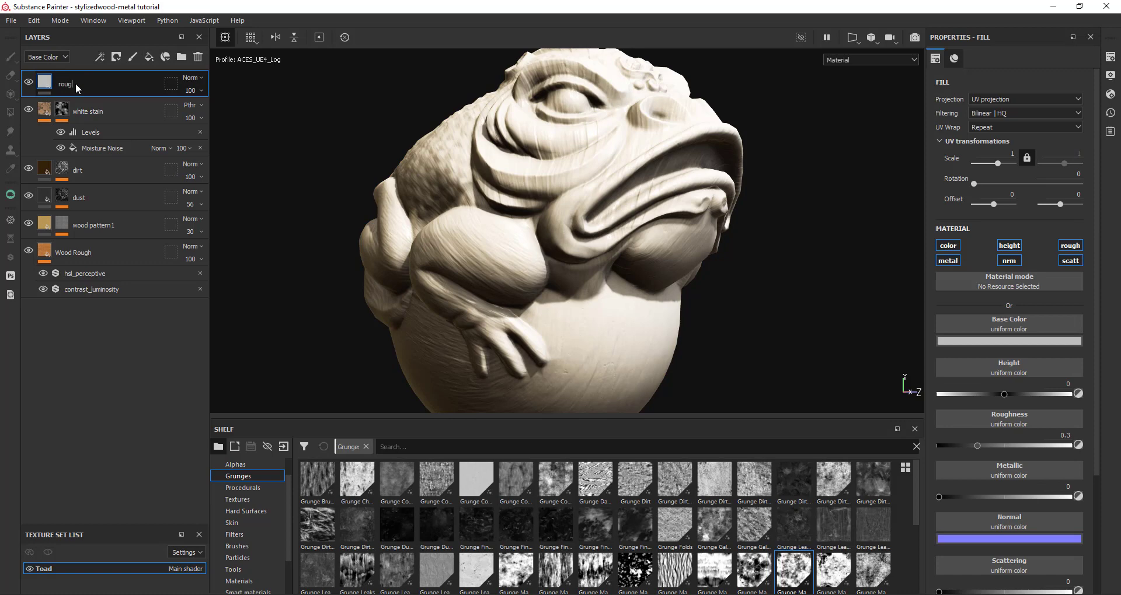
text(roughness)
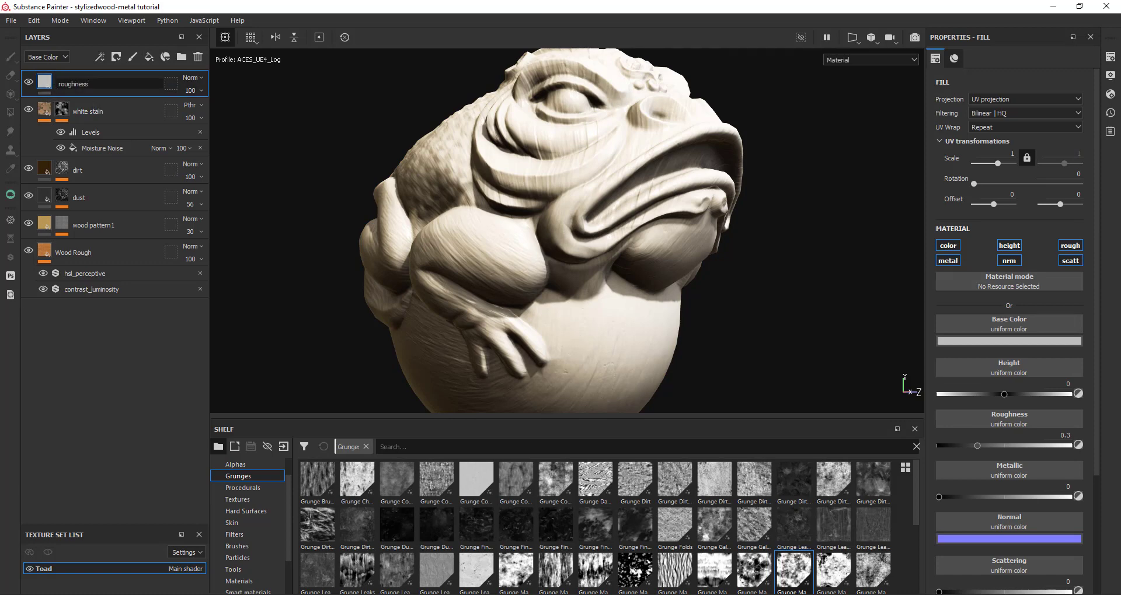
Keep only the roughness channel active on the new top fill layer and raise its roughness value
click(947, 245)
click(948, 261)
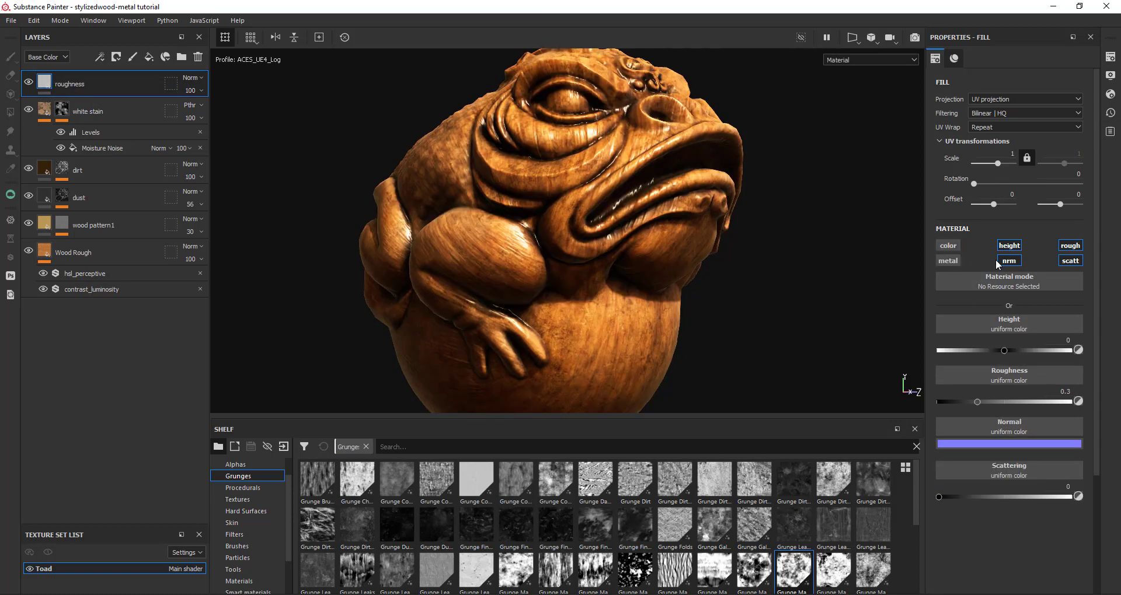
click(1009, 260)
click(1009, 245)
click(1079, 261)
drag(977, 350, 1077, 350)
Add a black mask to the roughness layer and place a fill effect in the mask
right_click(85, 82)
click(110, 105)
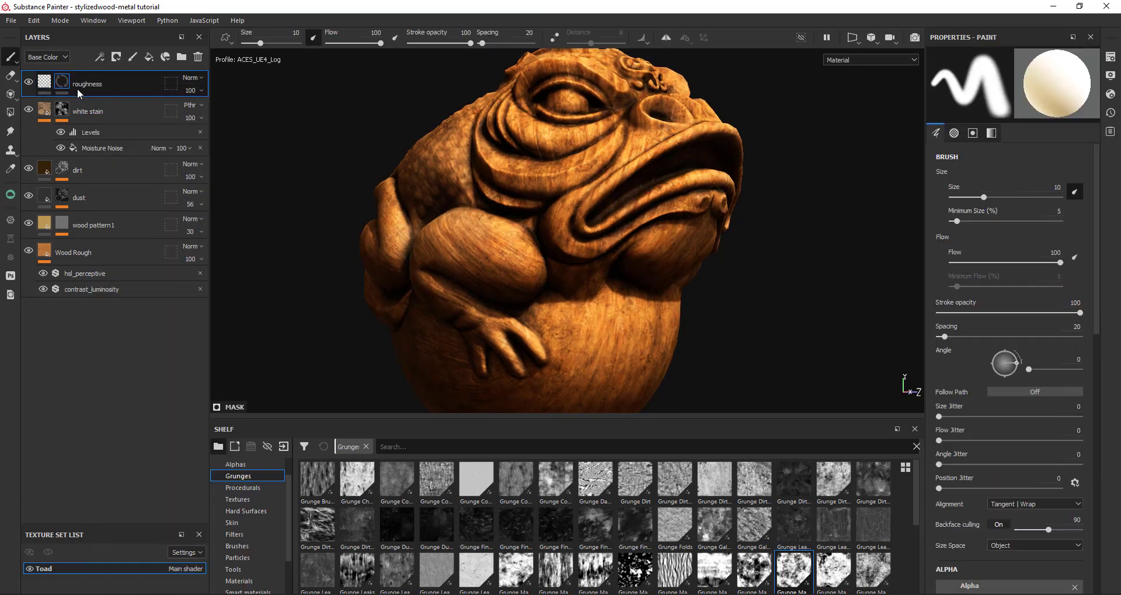
right_click(68, 83)
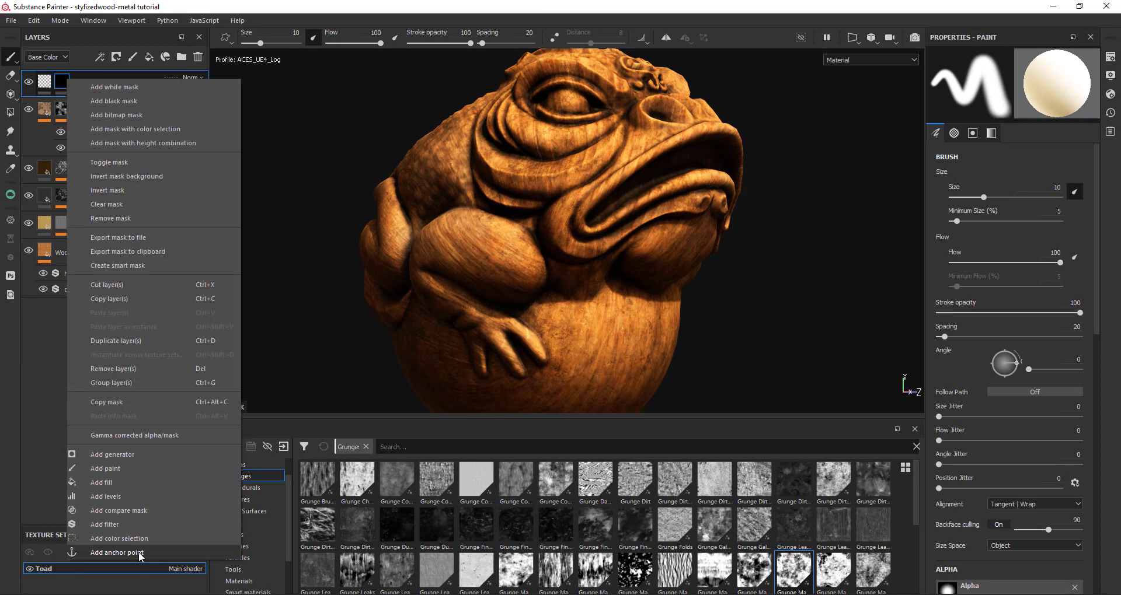
click(122, 487)
Apply Grunge Map 008 to the roughness mask's fill, set its balance to 0.28 and view the mask on the toad
drag(784, 584, 1017, 254)
drag(1014, 340, 988, 345)
alt+click(62, 82)
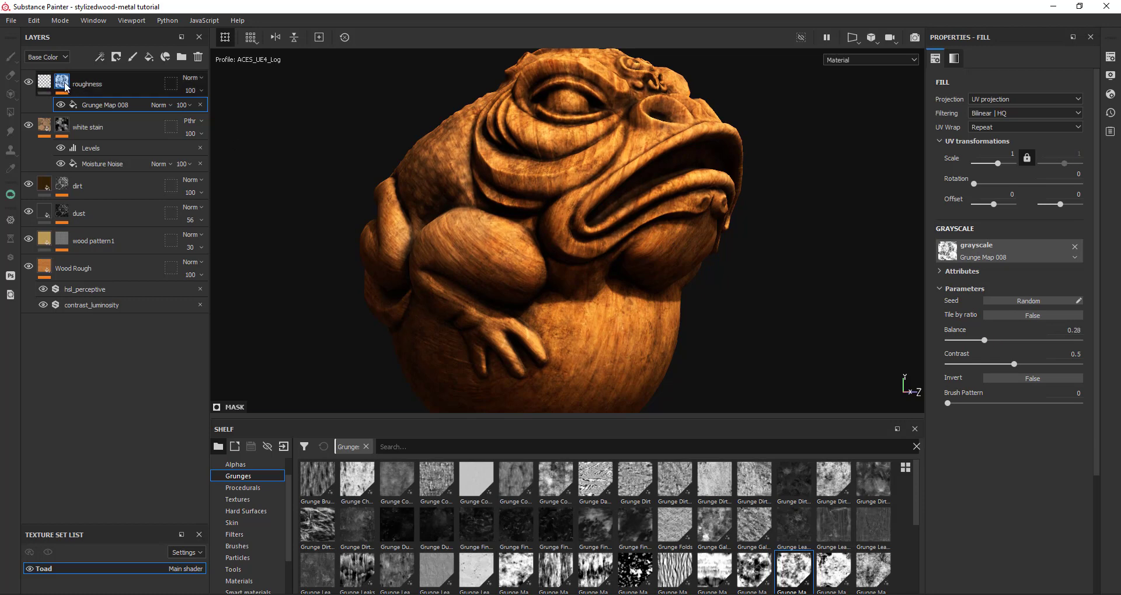
Lower the balance of Grunge Map 008 in the roughness layer's mask to 0.25
click(110, 105)
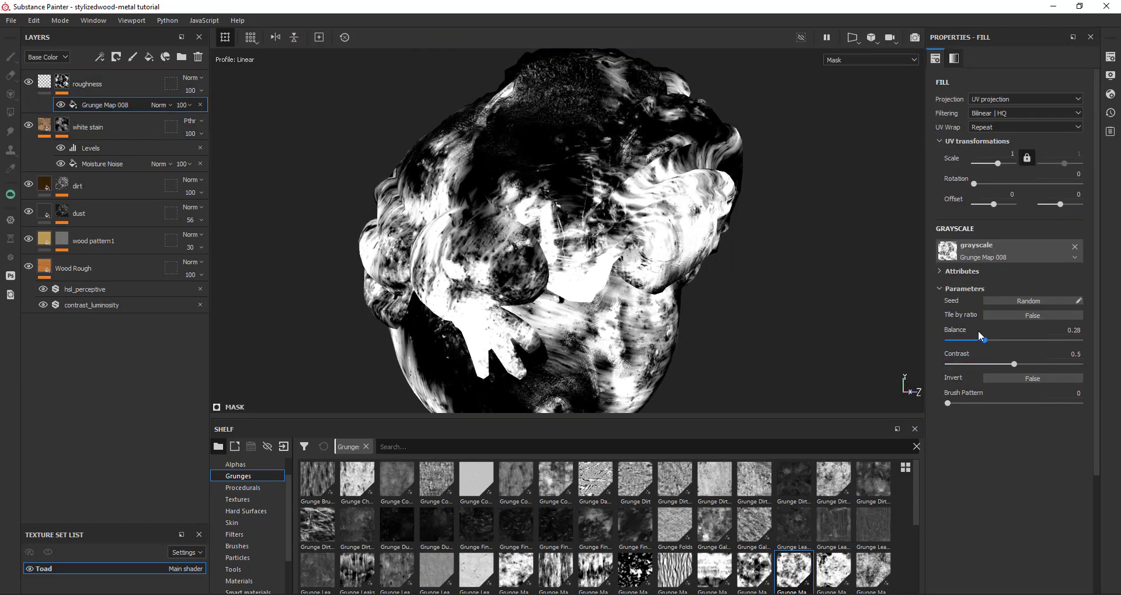
mouse_move(983, 340)
mouse_down()
mouse_move(974, 347)
mouse_move(1024, 343)
mouse_move(982, 348)
mouse_up()
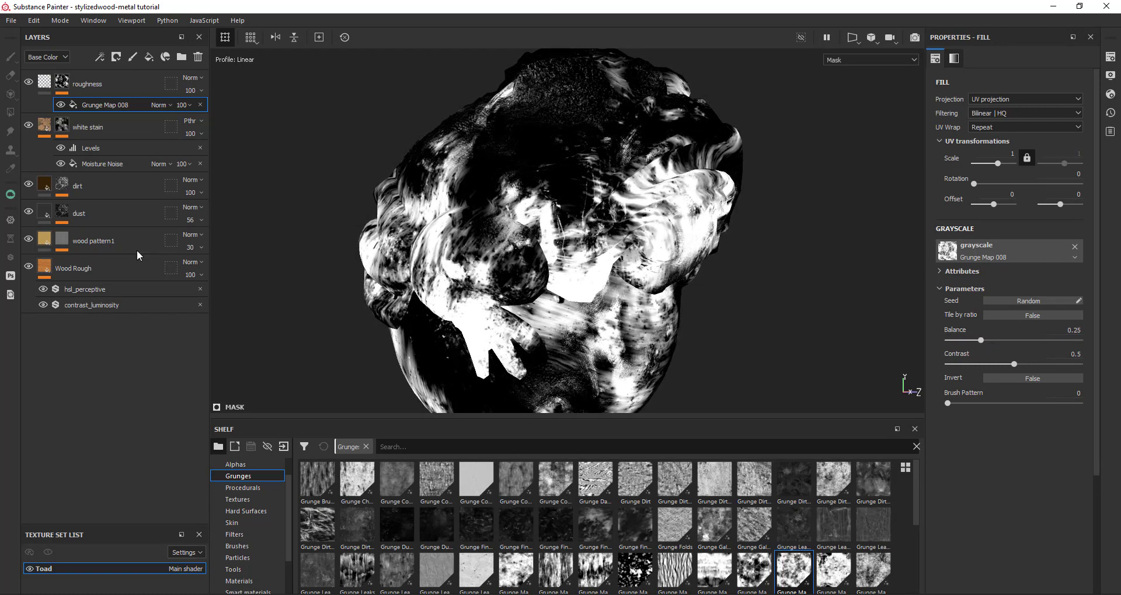
Compare the toad's surface with the roughness layer hidden and shown
click(44, 82)
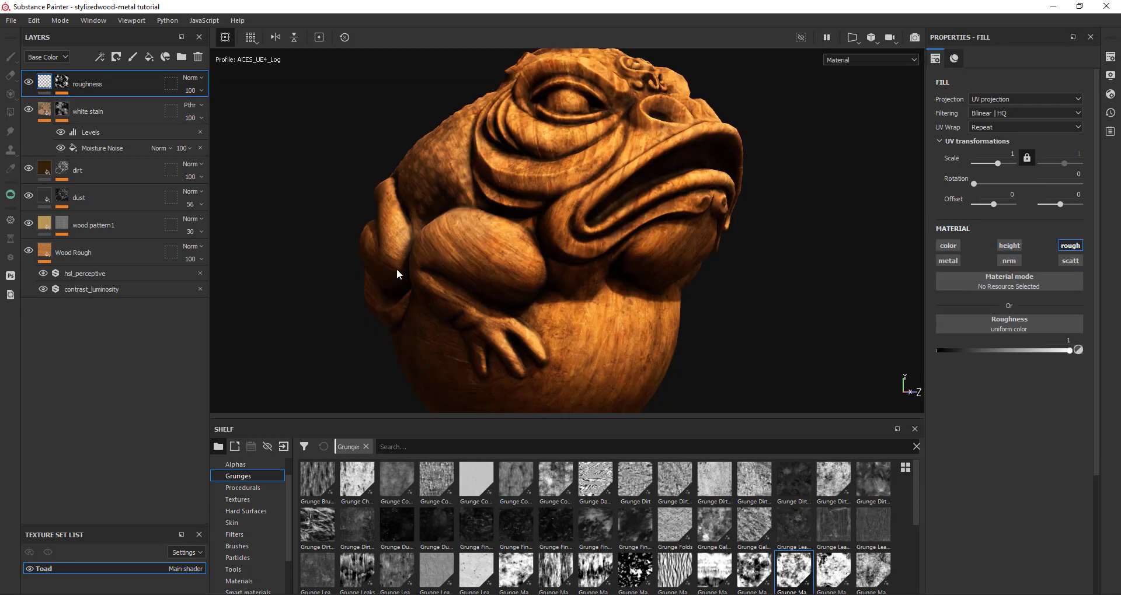
click(28, 83)
click(28, 83)
click(28, 83)
click(29, 82)
click(28, 82)
click(28, 82)
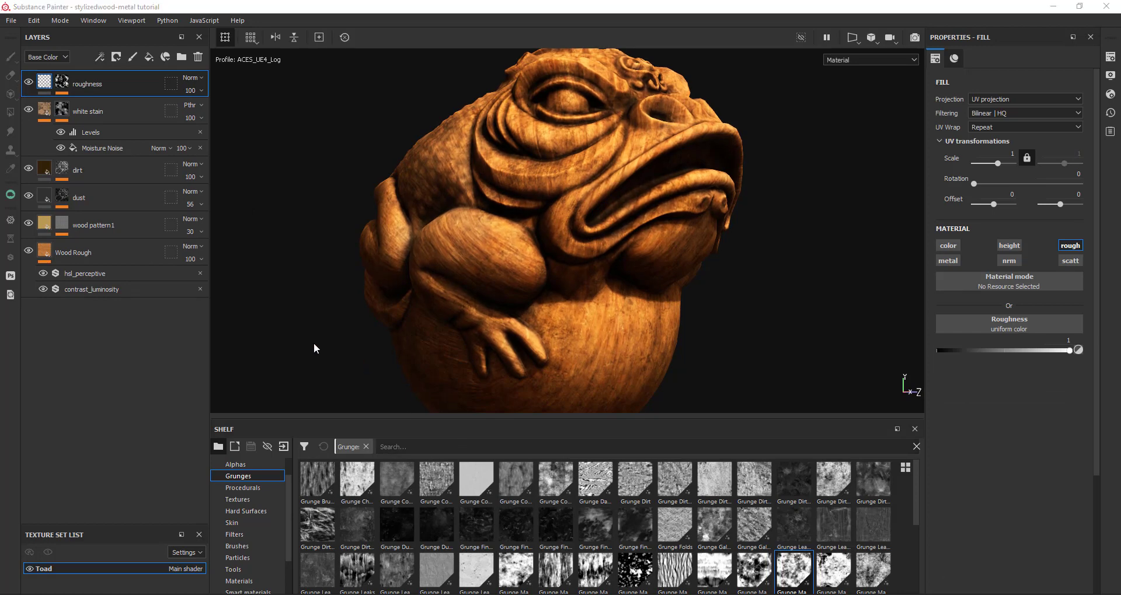
Add a fill layer named wood pattern above the roughness layer, keeping only its color, height and roughness channels active
click(149, 58)
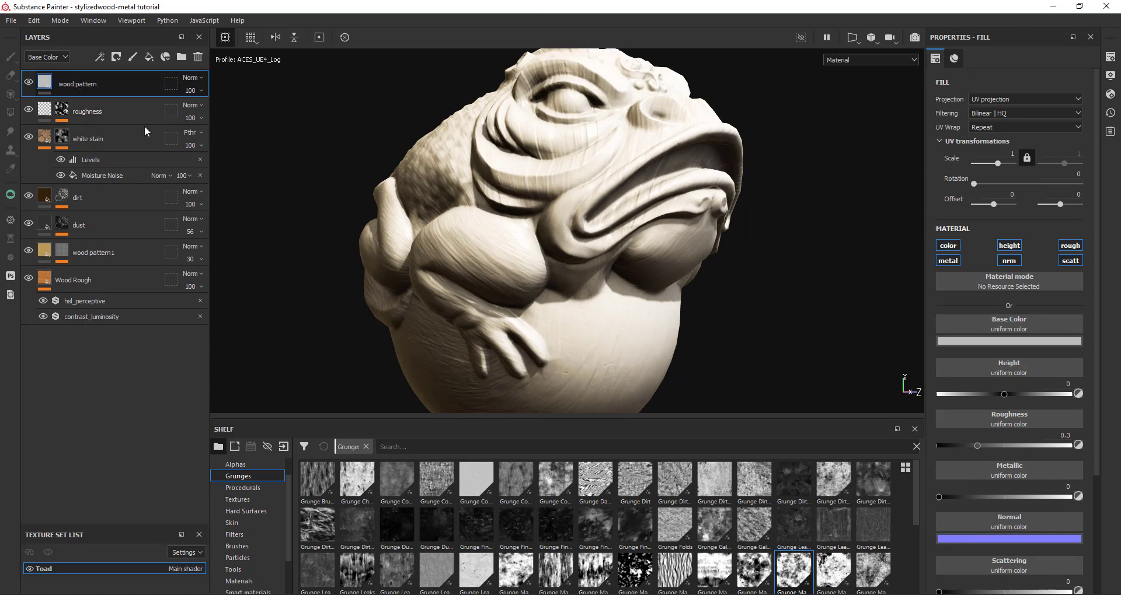
key(Return)
click(949, 262)
click(1010, 263)
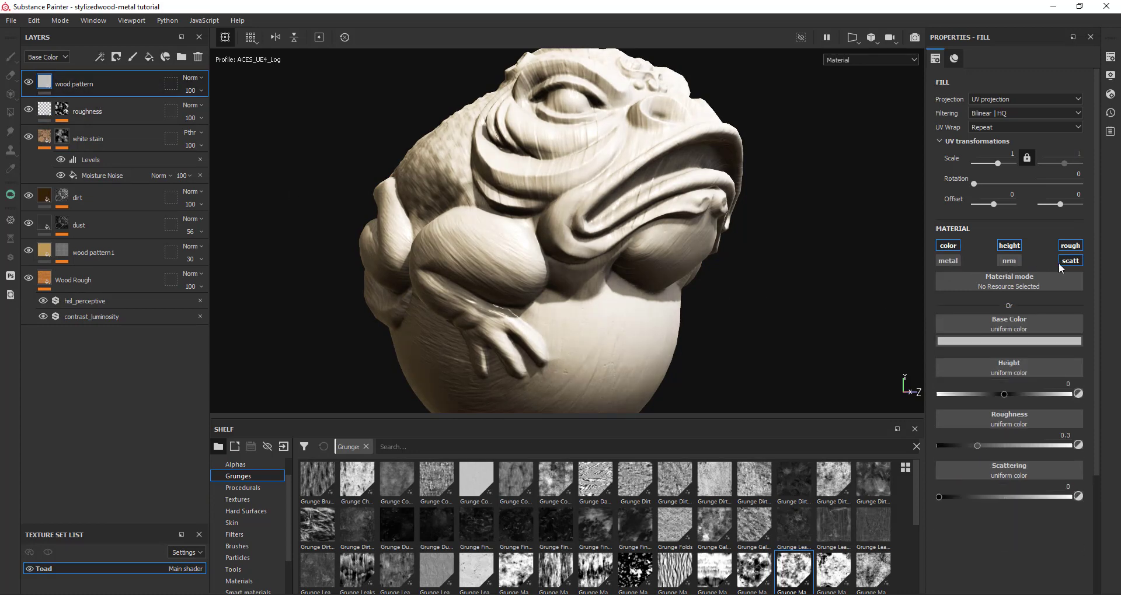
click(1073, 258)
Set the wood pattern layer's base color to hex 854d40 and its blending mode to Multiply
click(1021, 341)
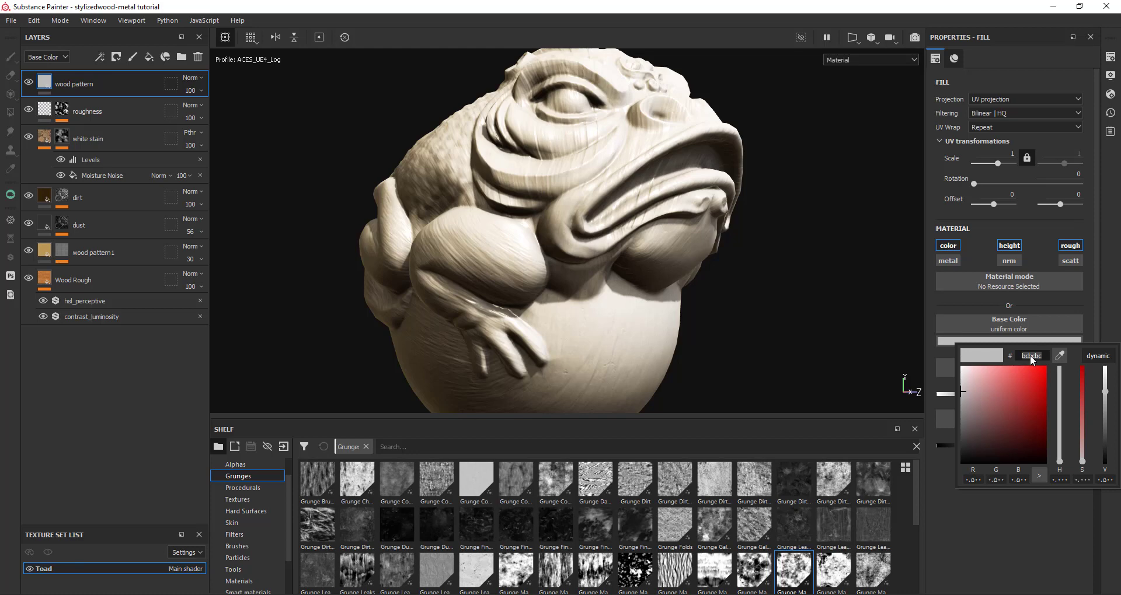
text(85)
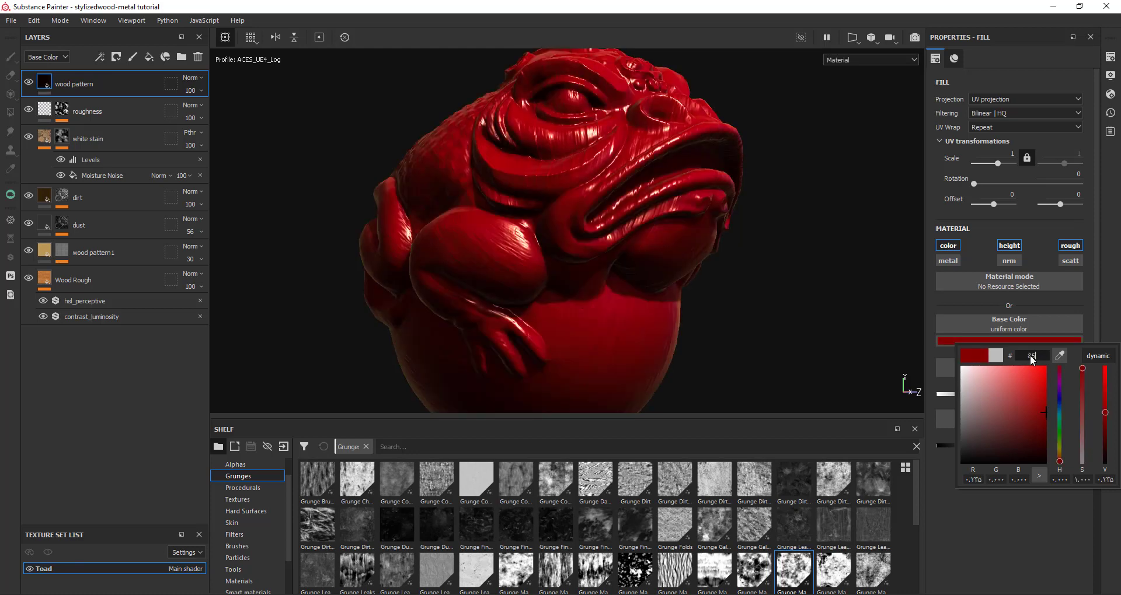
text(4d40)
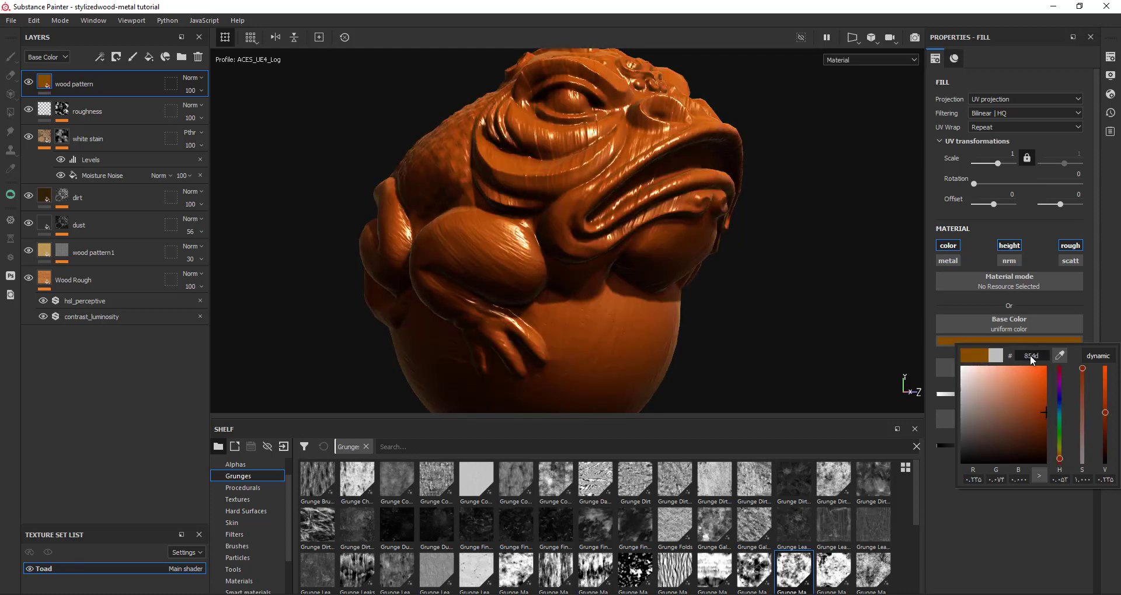
click(1051, 508)
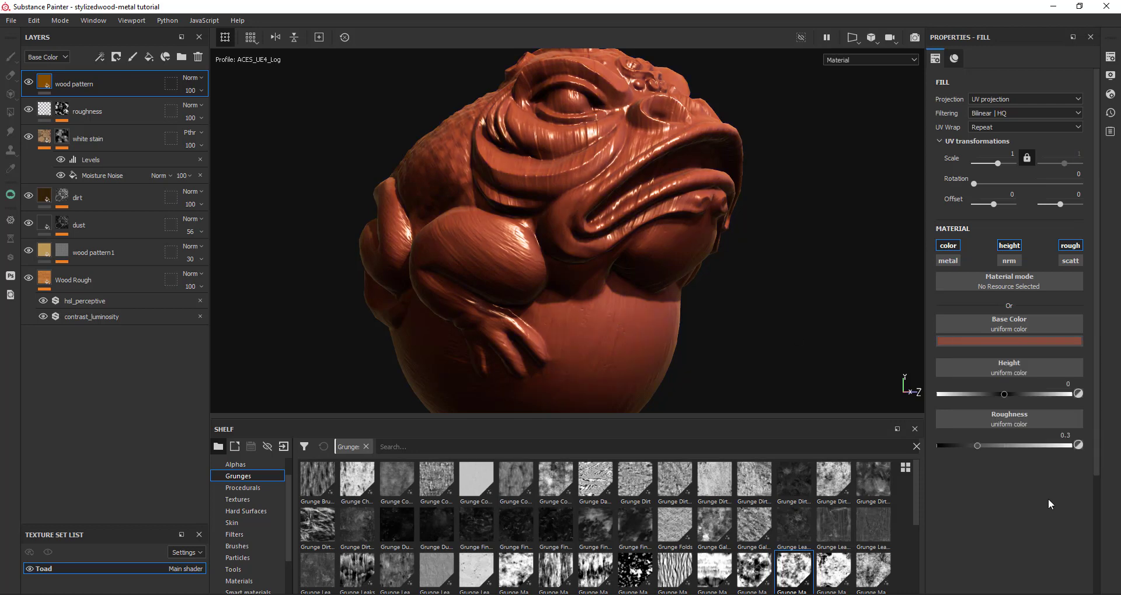
click(193, 78)
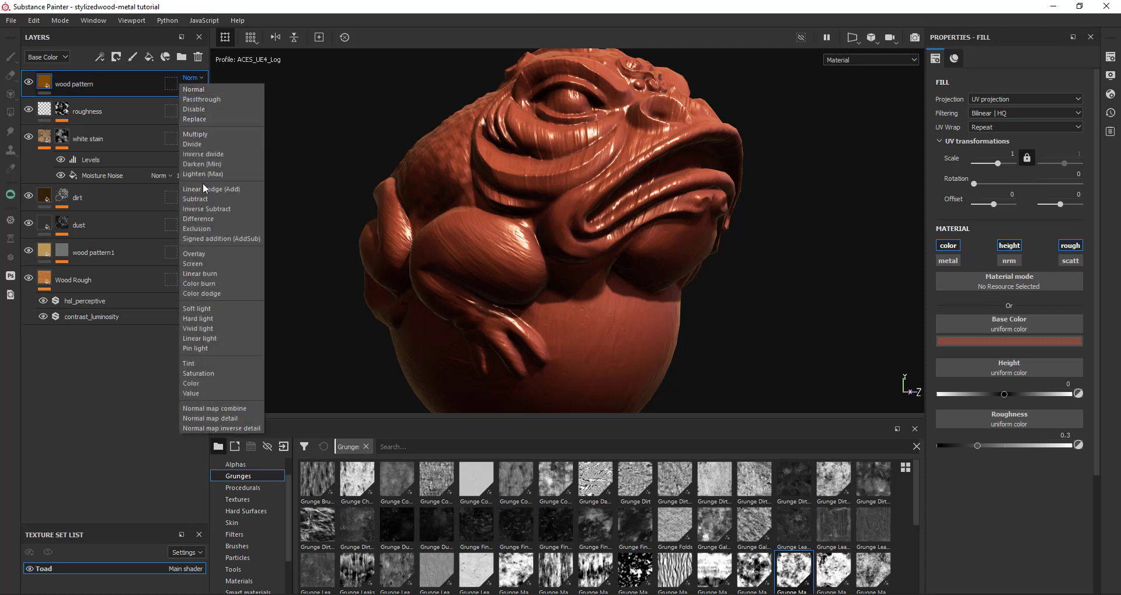
click(196, 134)
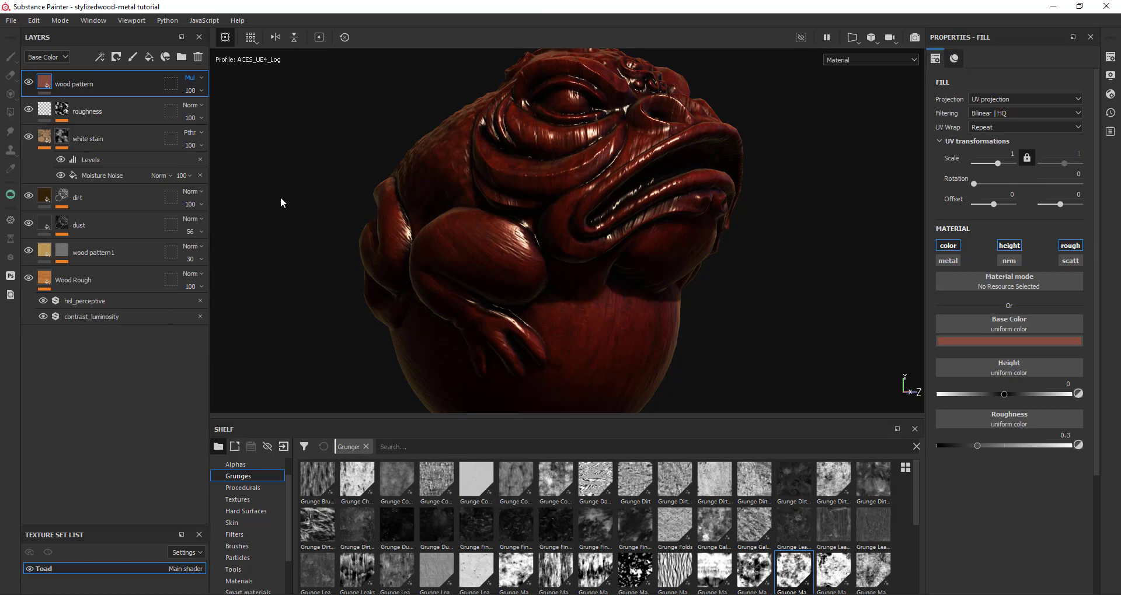
Set the wood pattern layer's height to -0.2 and reduce its opacity to 81
click(1056, 383)
text(-0)
text(.2)
key(Return)
click(28, 82)
click(29, 81)
mouse_move(45, 85)
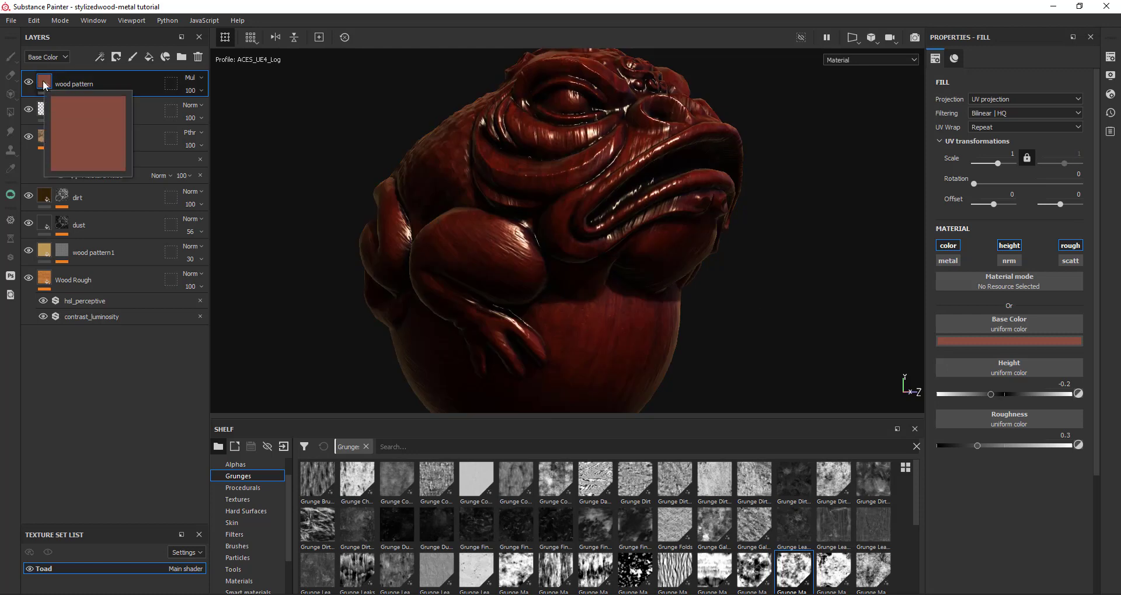
drag(228, 109, 223, 110)
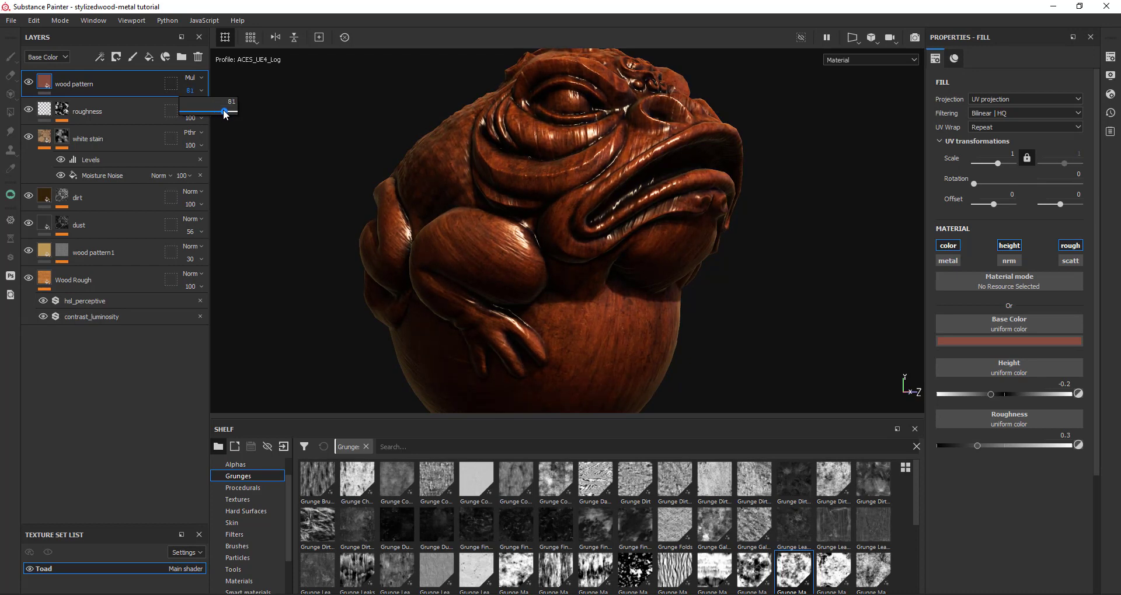
Add a black mask to the wood pattern layer and place a fill effect in the mask
right_click(64, 82)
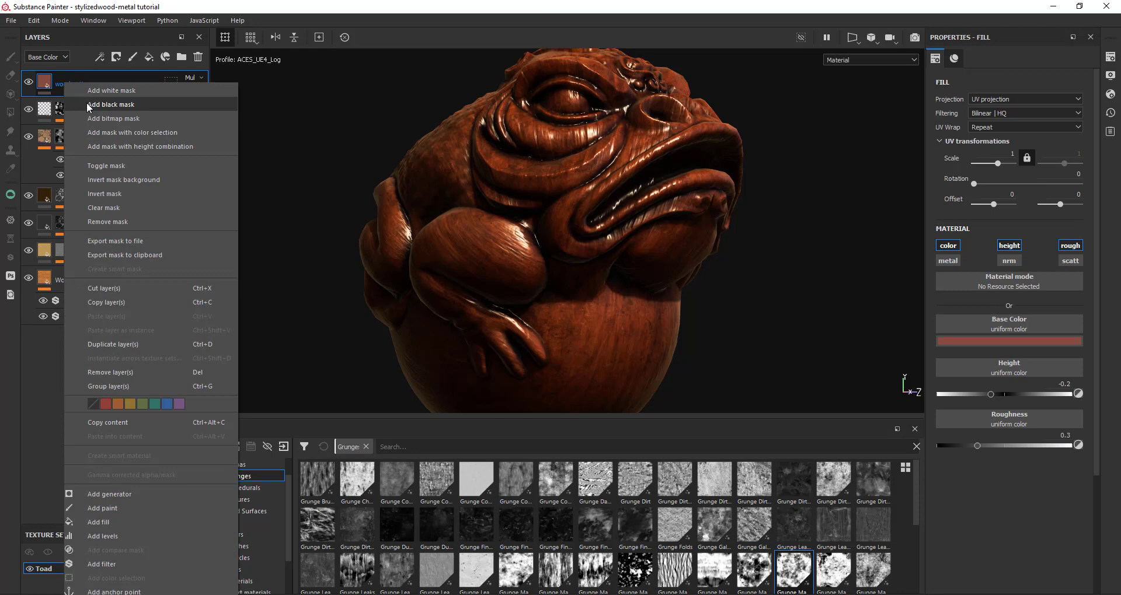
click(86, 103)
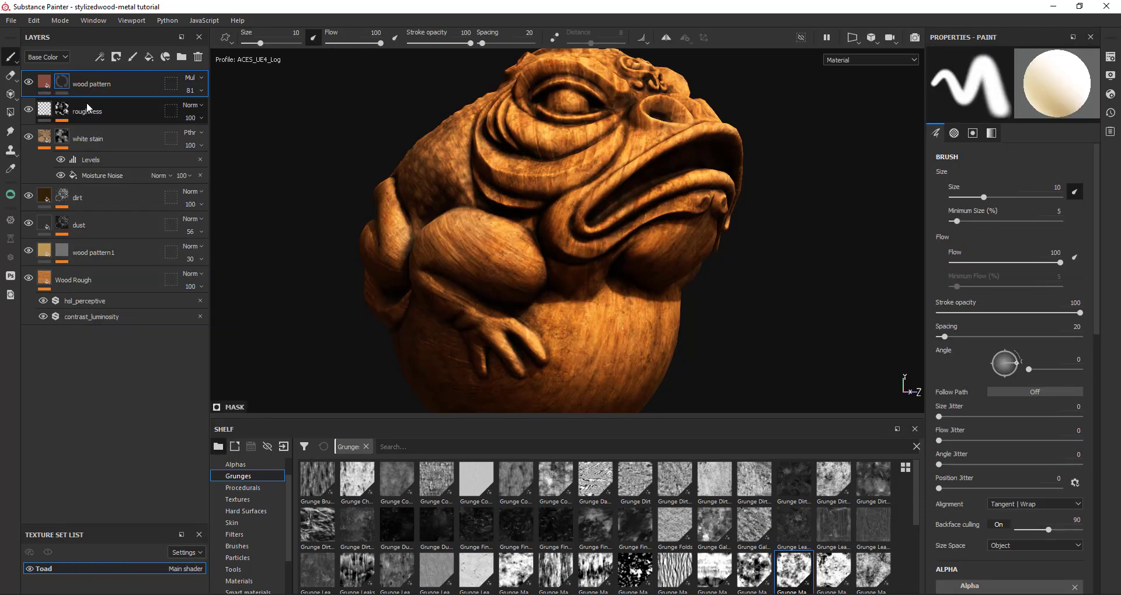
right_click(63, 82)
click(99, 486)
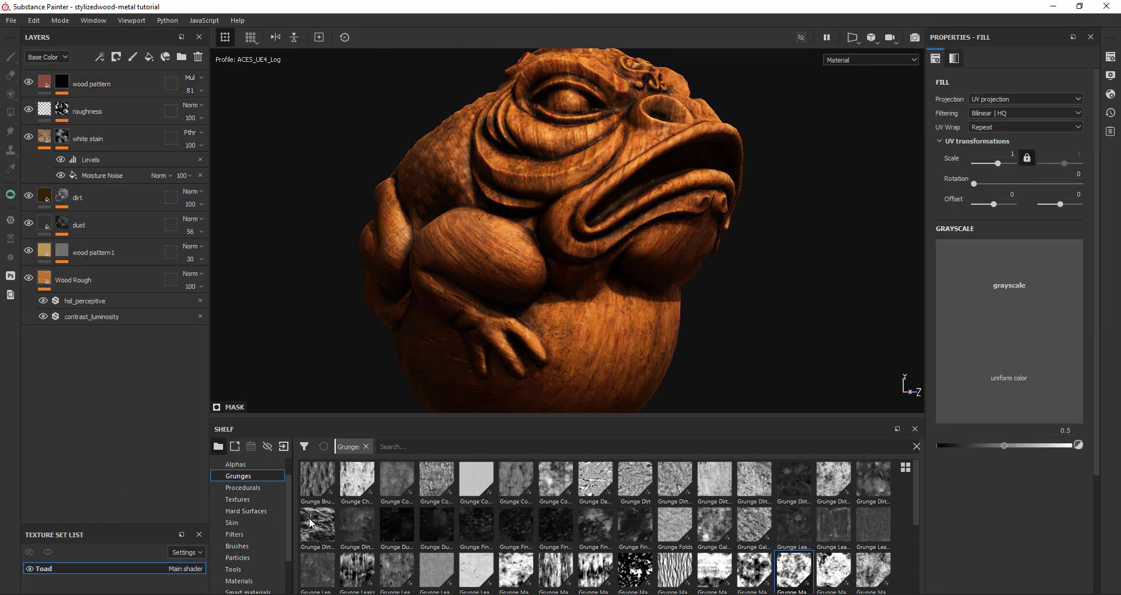
Apply the Wood 01 procedural to the wood pattern mask's fill and set its UV scale to 3
click(251, 488)
scroll(560, 509, down, 10)
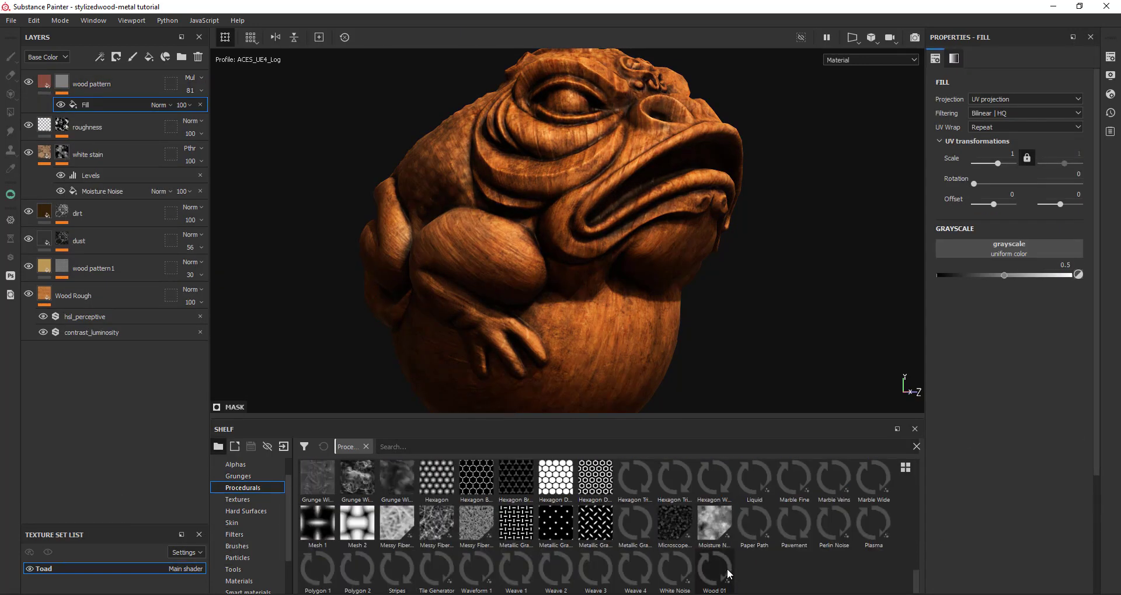
drag(721, 576, 1052, 248)
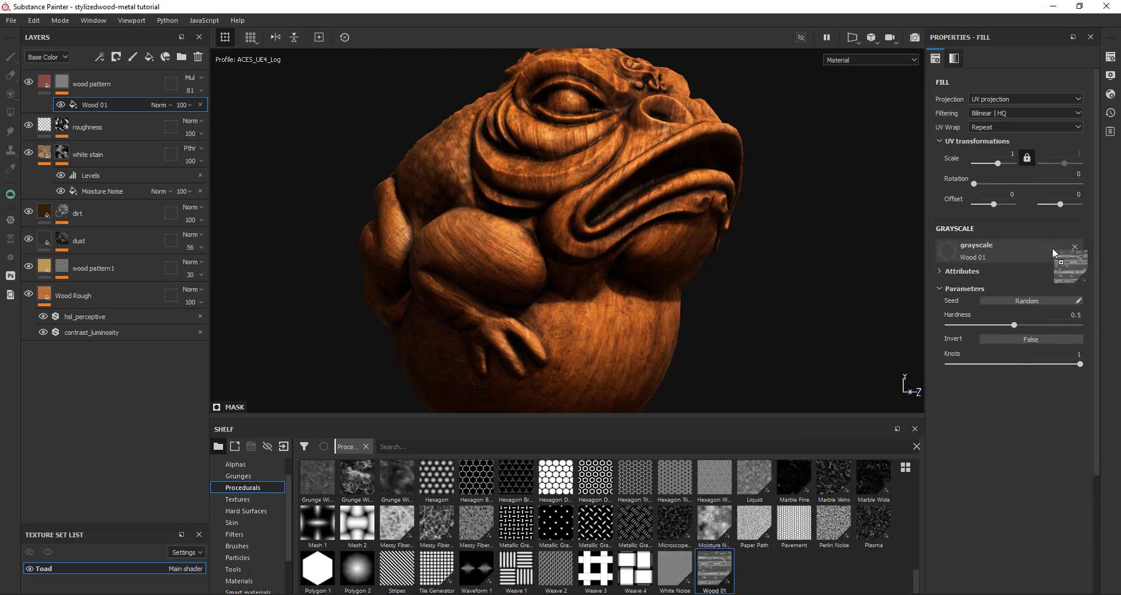
double_click(1006, 154)
text(2)
key(Return)
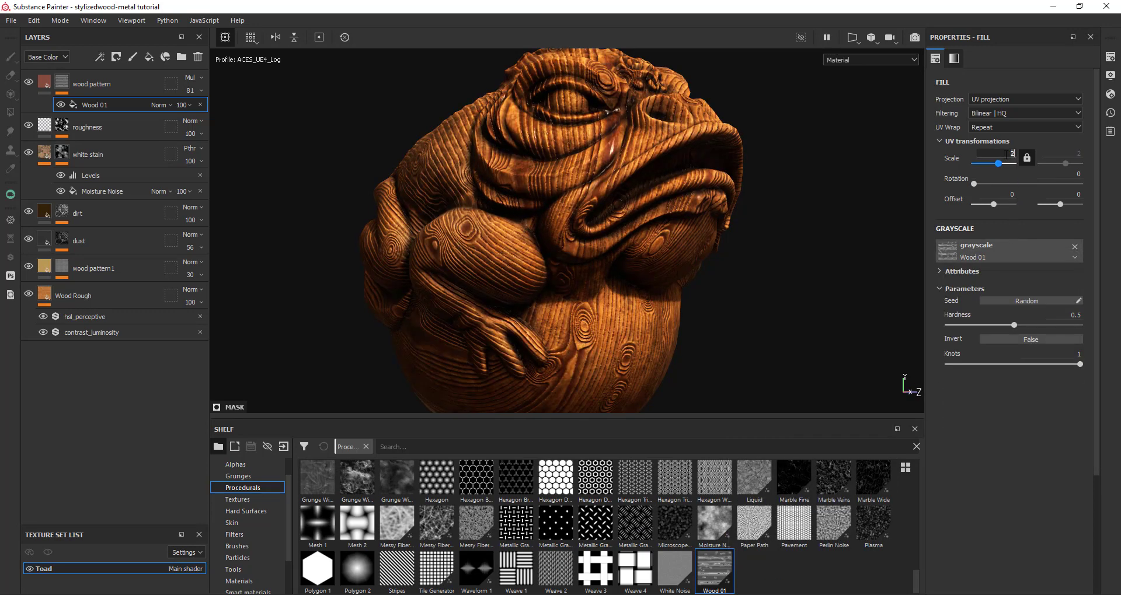
key(Return)
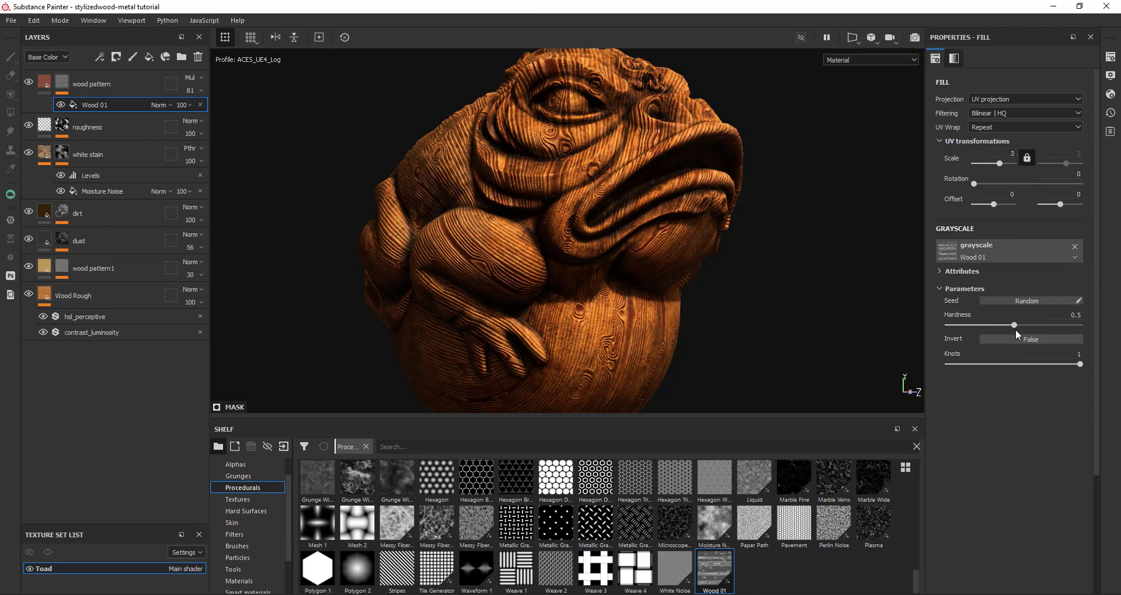
Reduce the Wood 01 pattern's hardness to 0.15 and lower its knots amount
drag(1014, 327, 978, 326)
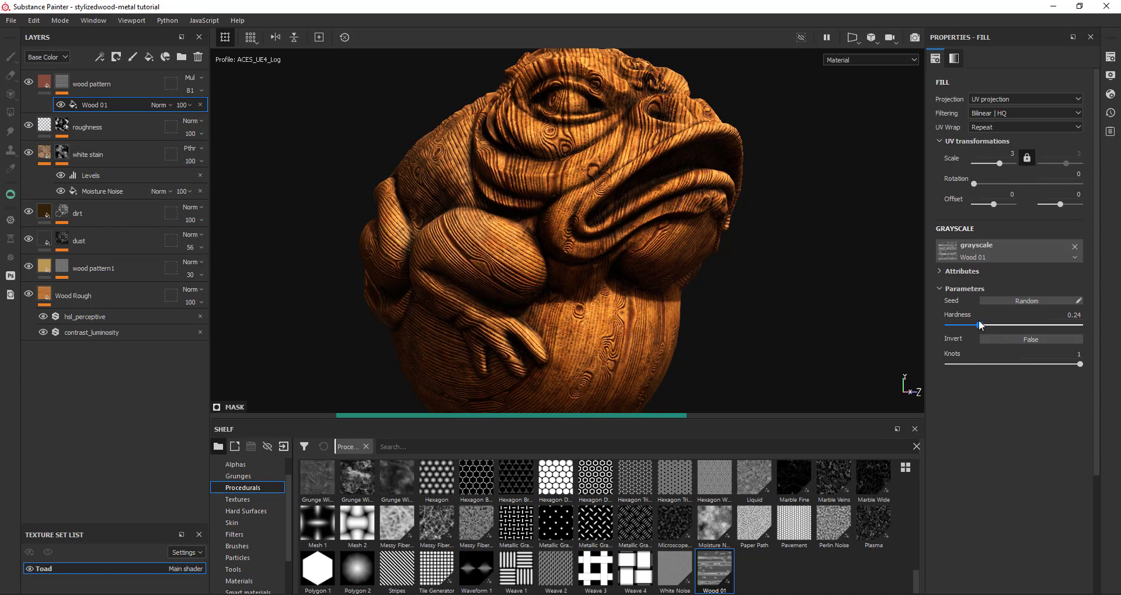
drag(978, 321, 970, 323)
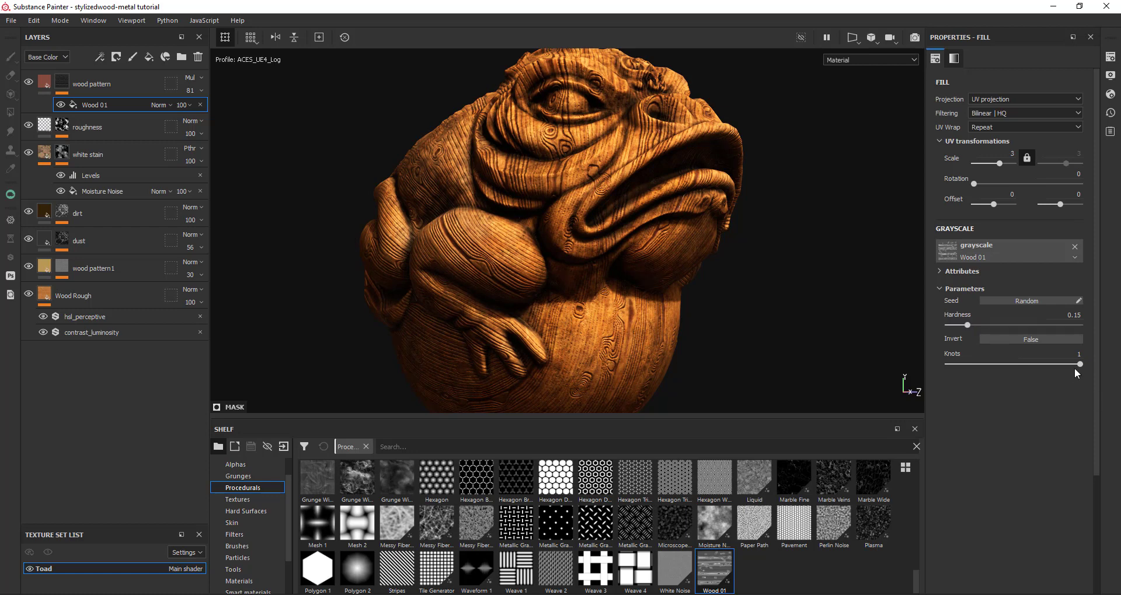
drag(1075, 365, 1004, 367)
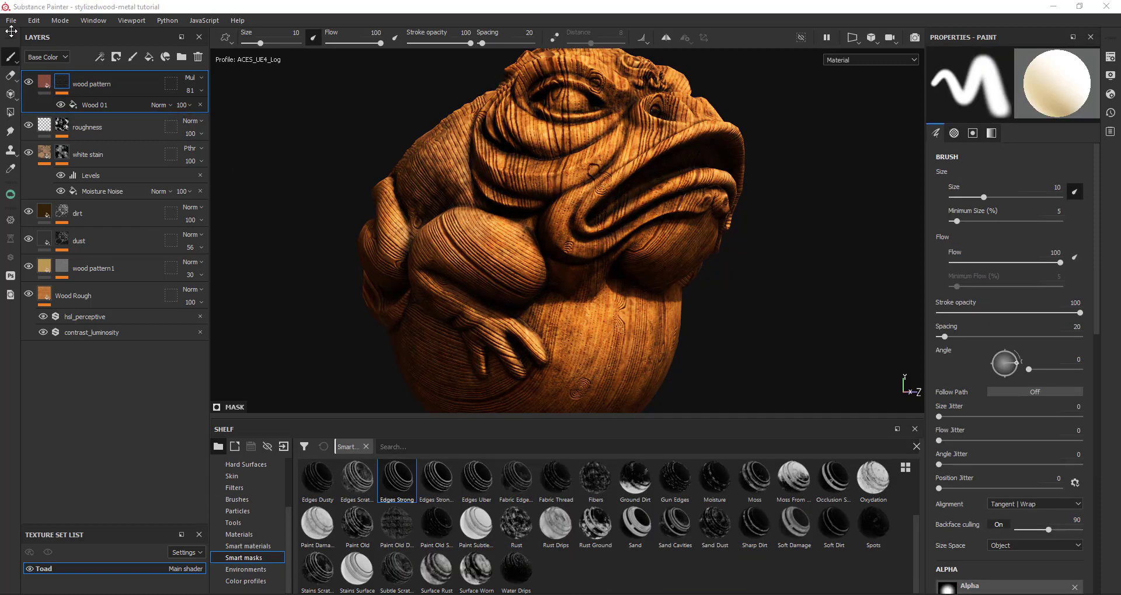
Add a fill layer above the wood pattern layer and name it dirt
click(149, 57)
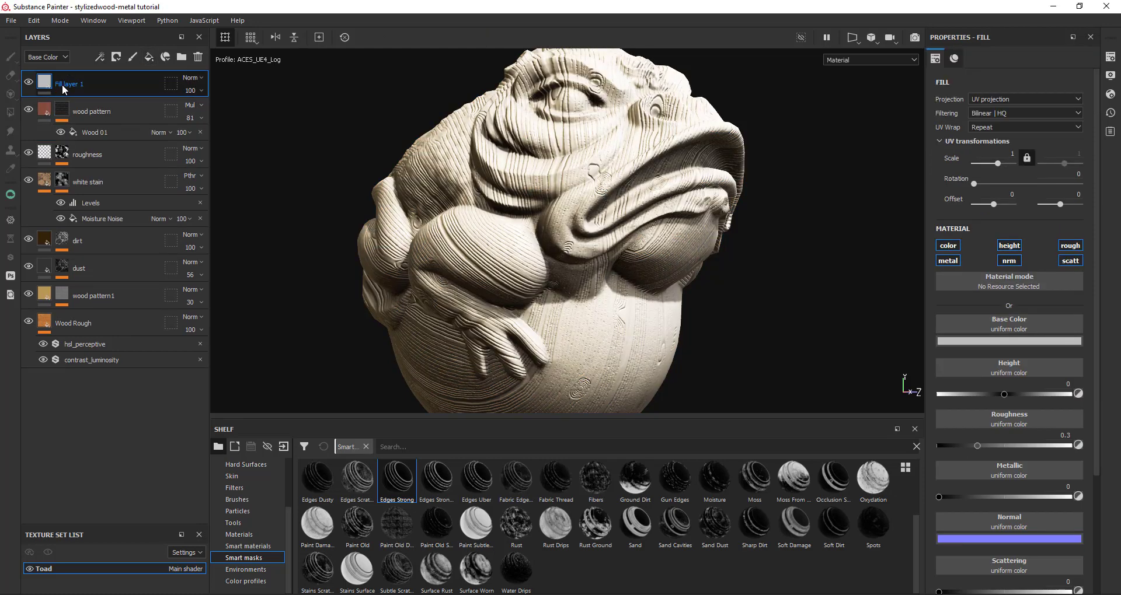
double_click(65, 85)
text(dirt)
key(Return)
Turn off every channel except color on the new top dirt layer
click(947, 260)
click(1008, 260)
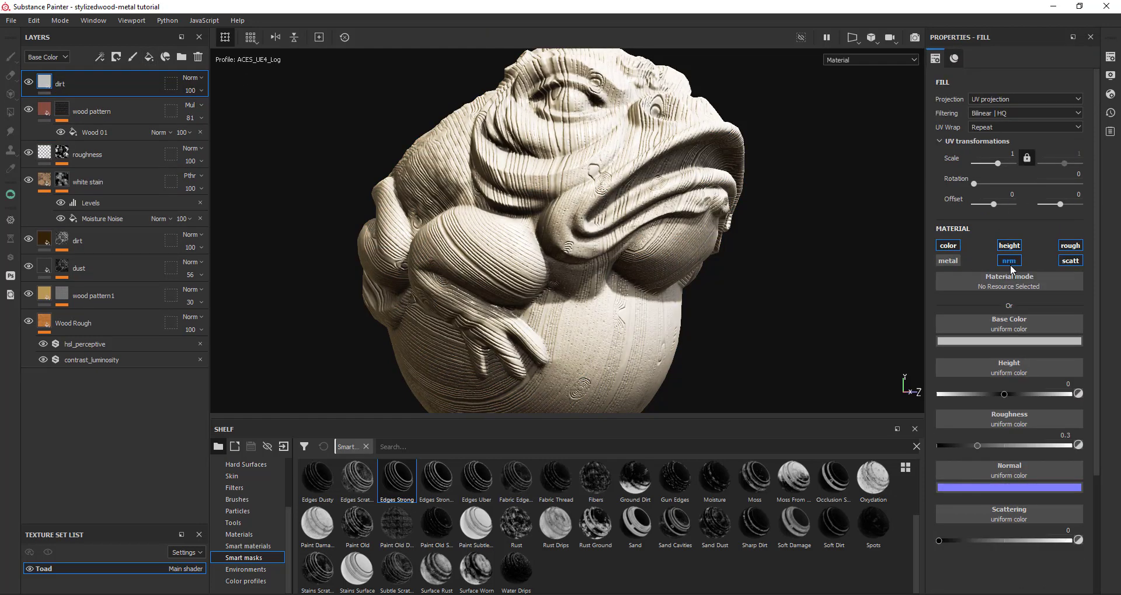
click(1070, 260)
click(1070, 246)
click(1008, 246)
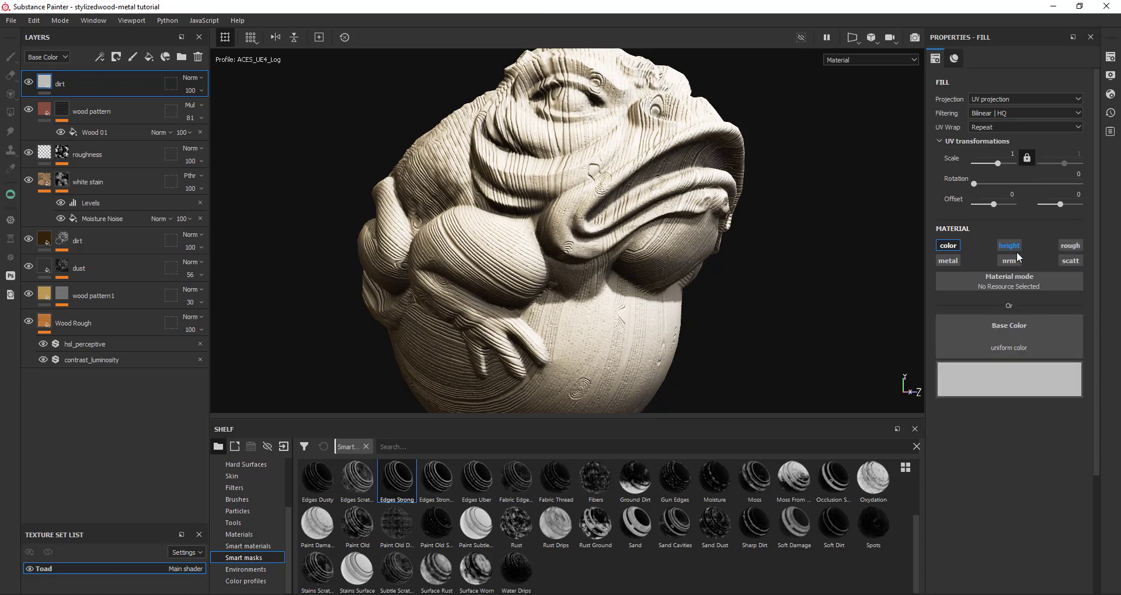
Set the top dirt layer's base color to the dark brown hex 5d3500
click(1015, 341)
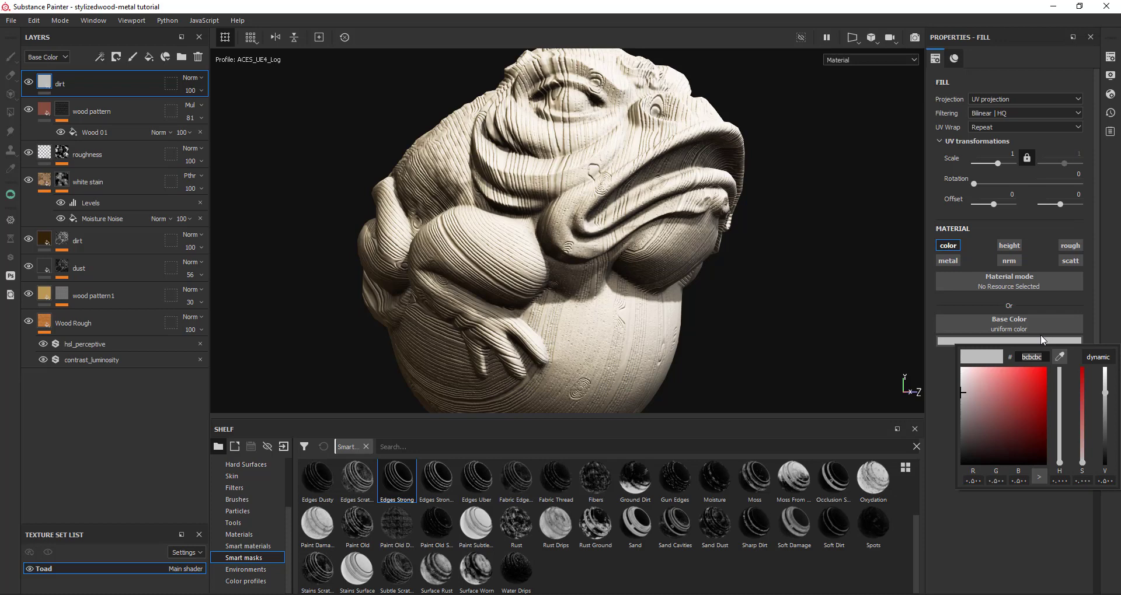
text(5d)
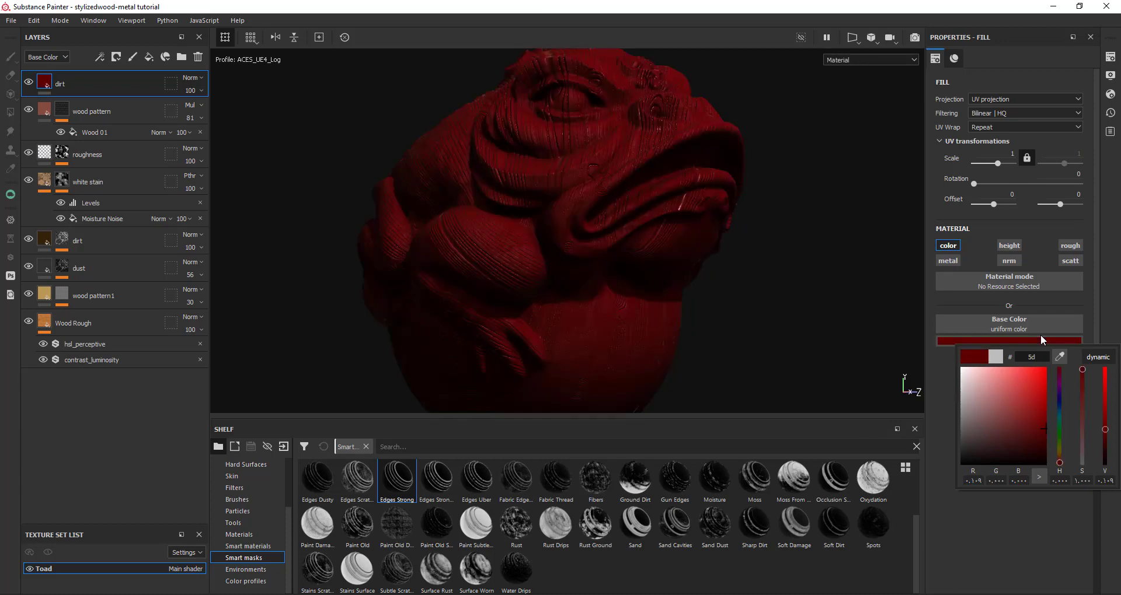
text(350)
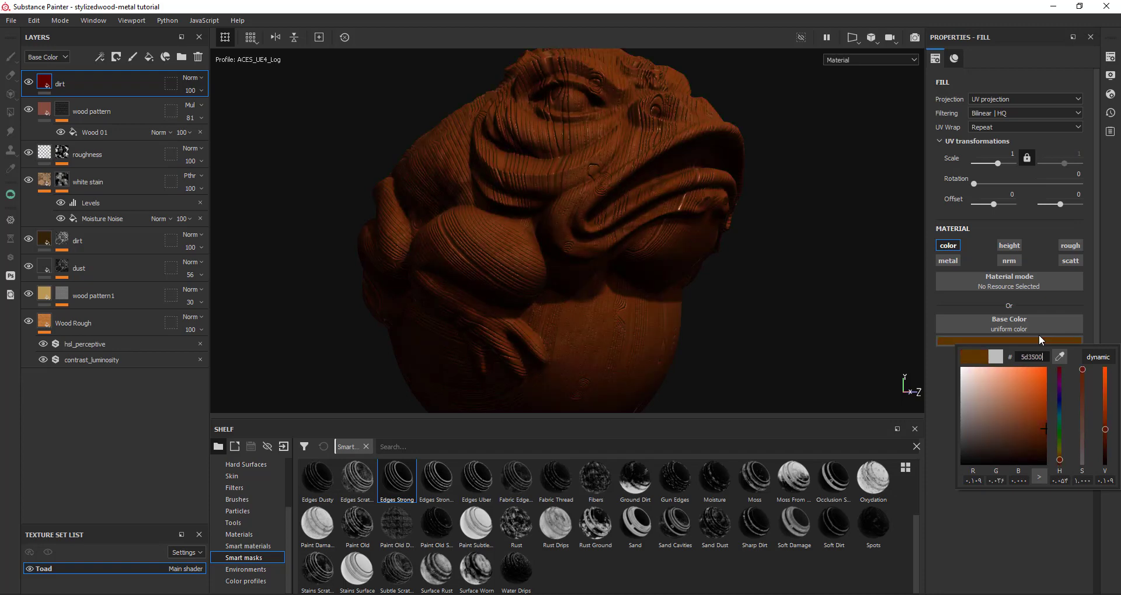
text(0)
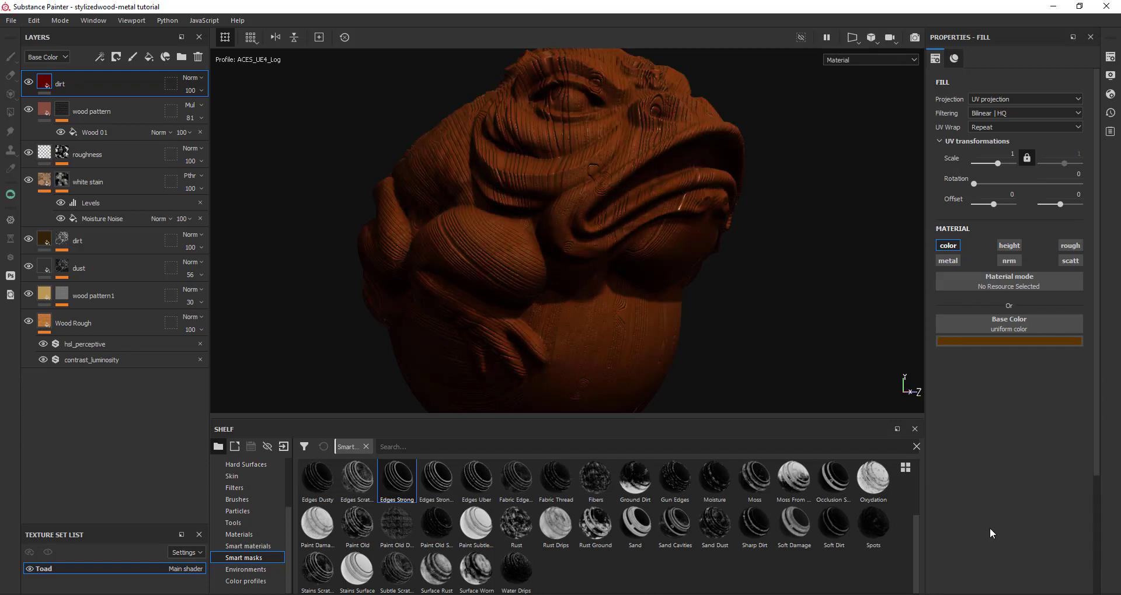
Set the top dirt layer's blending mode to Overlay and reduce its opacity to about 81
click(192, 77)
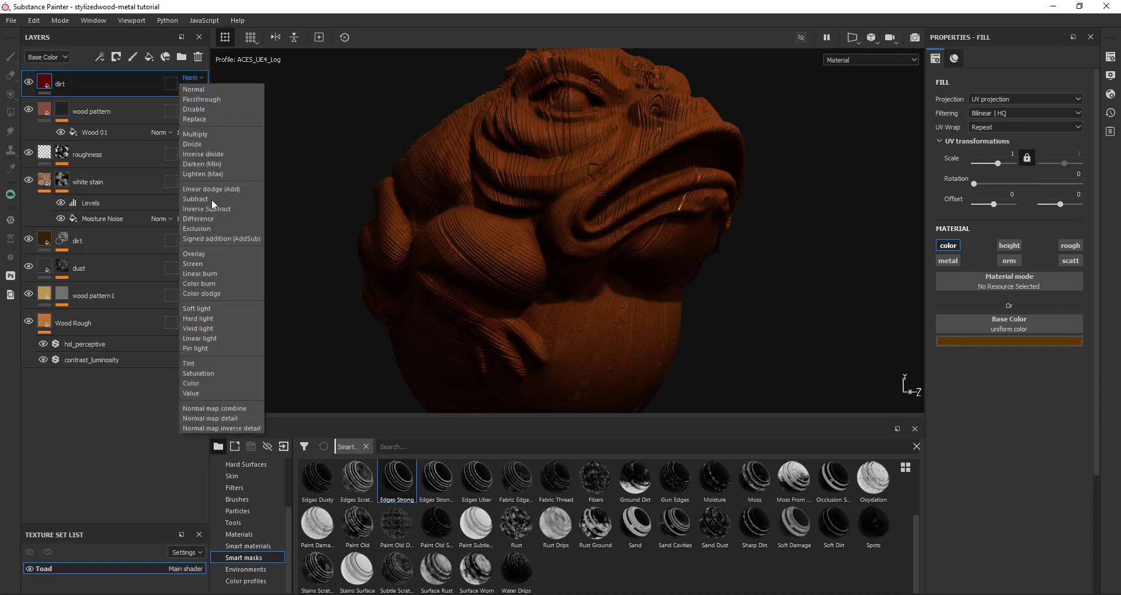
click(203, 252)
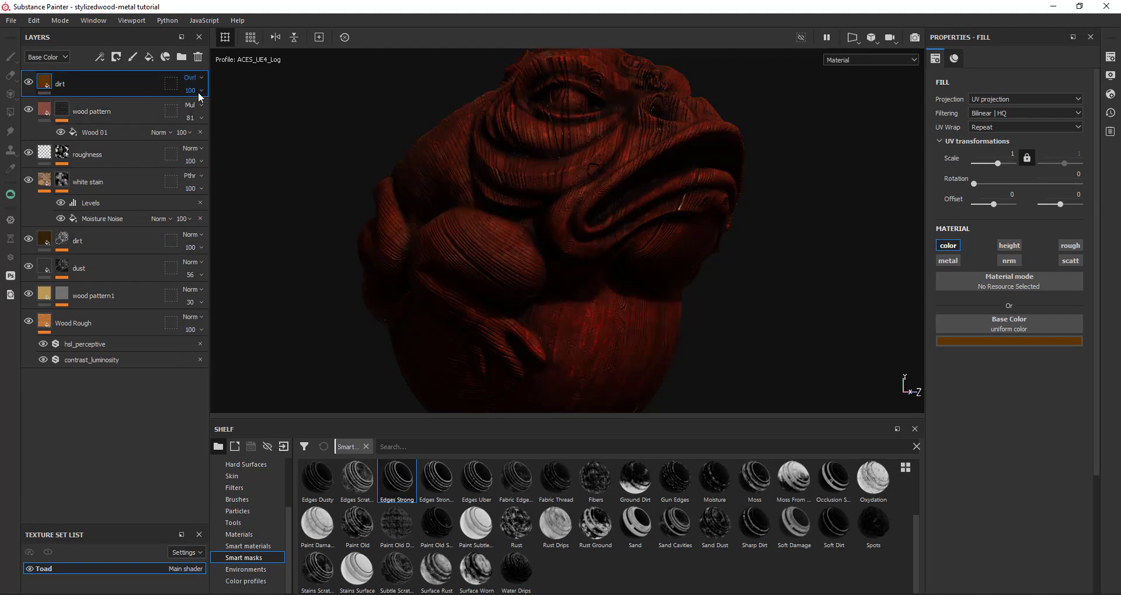
drag(233, 111, 222, 113)
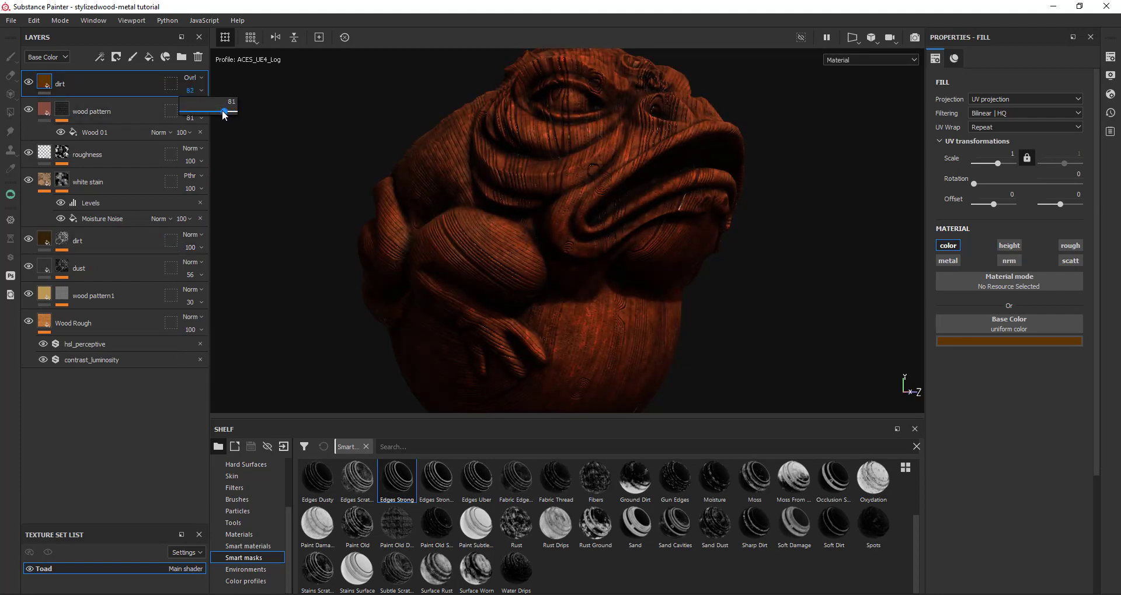
Add a black mask to the top dirt layer
right_click(63, 85)
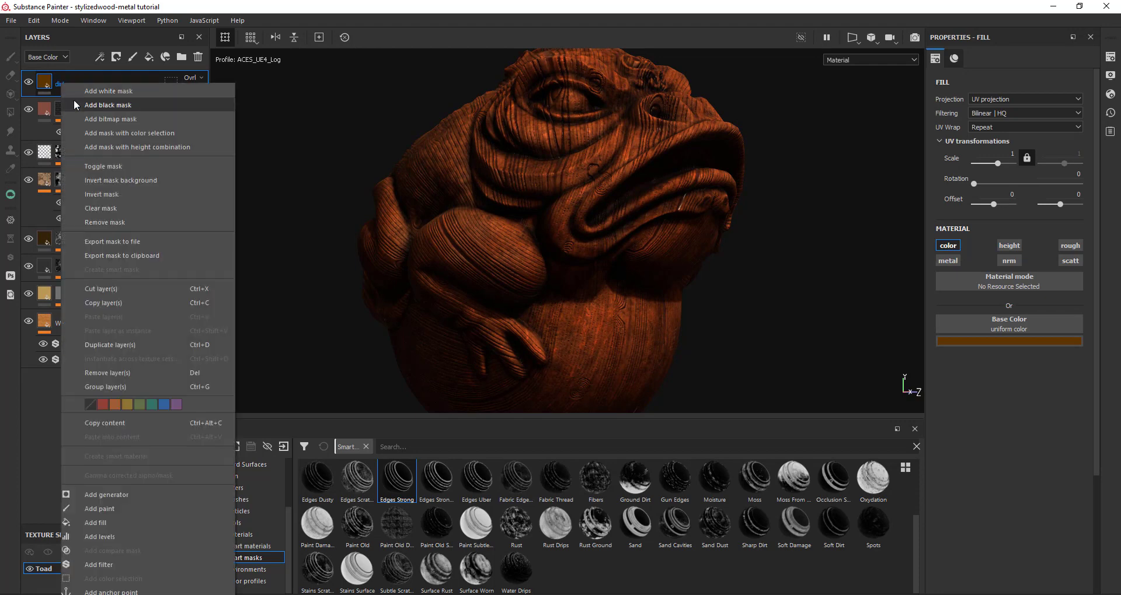
click(76, 105)
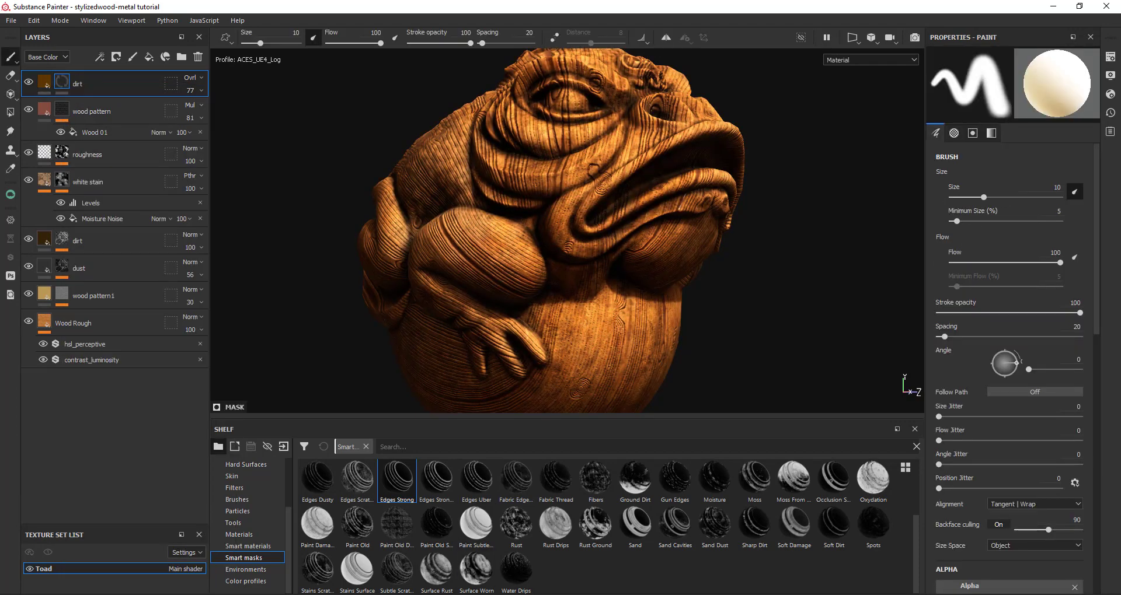
Try the Edges Strong Scratched smart mask on the top dirt layer, look into its texture settings, and remove its Curvature generator
mouse_move(435, 485)
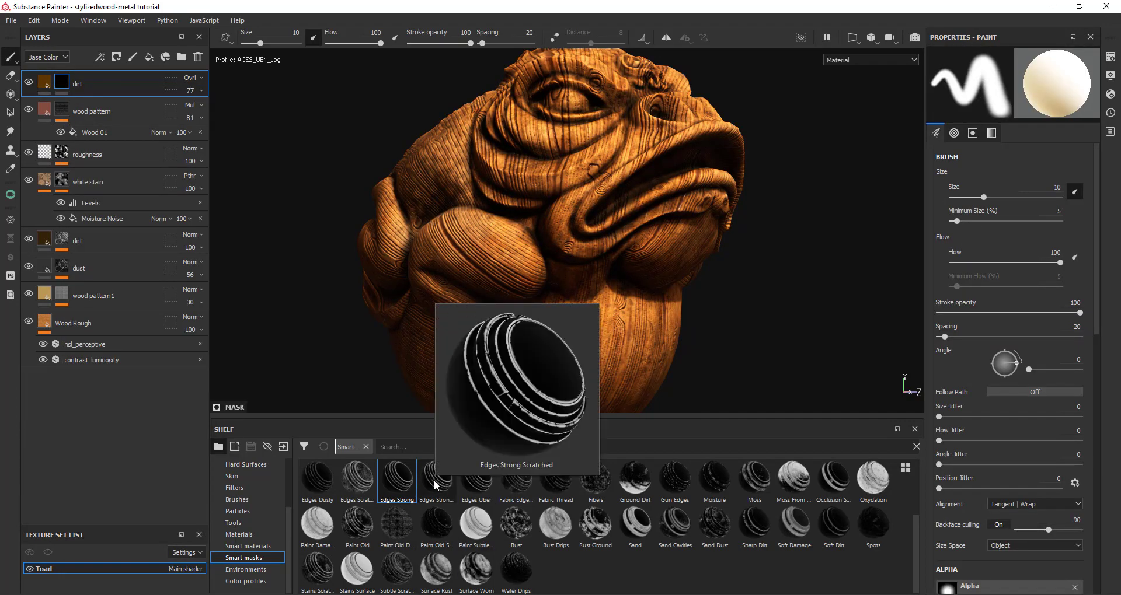
drag(435, 484, 94, 91)
click(99, 104)
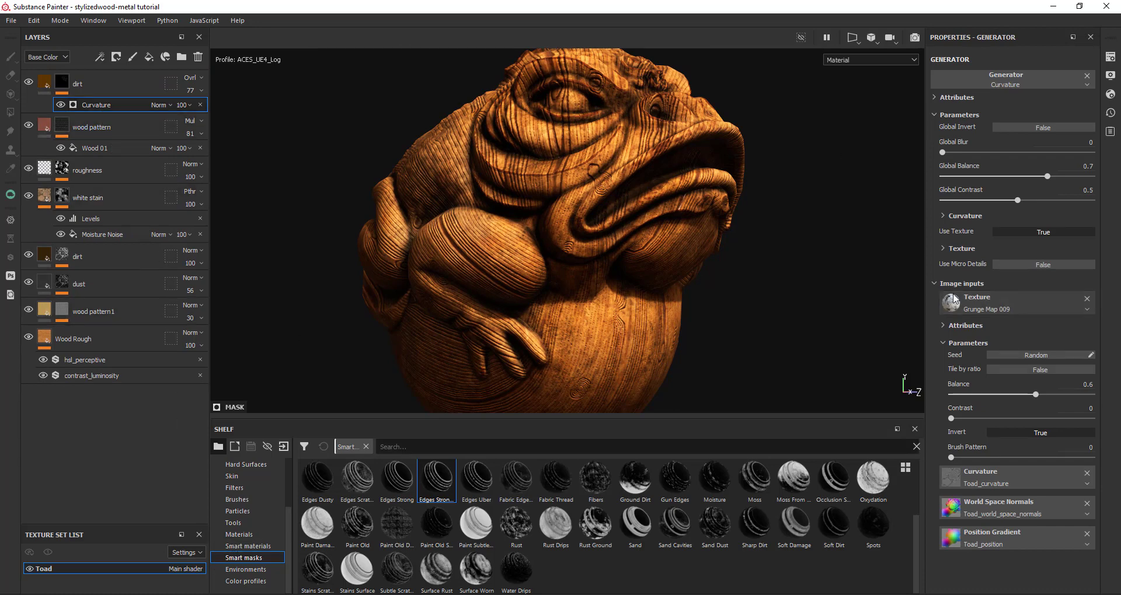
click(942, 249)
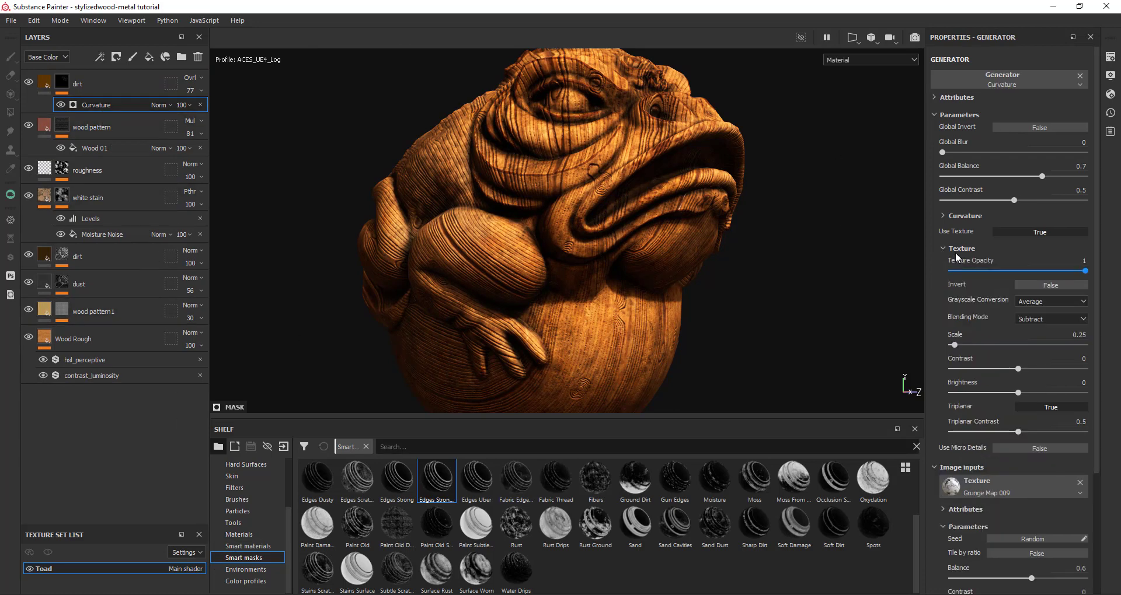
click(200, 105)
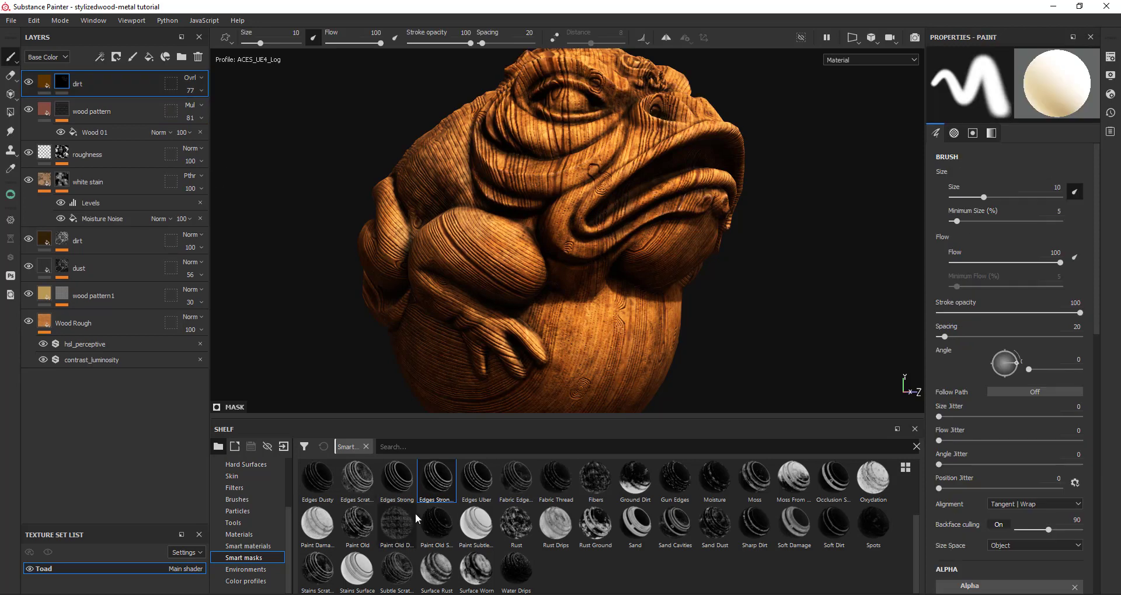
Apply the Edges Uber smart mask to the top dirt layer and display only its mask on the model
drag(66, 89, 67, 90)
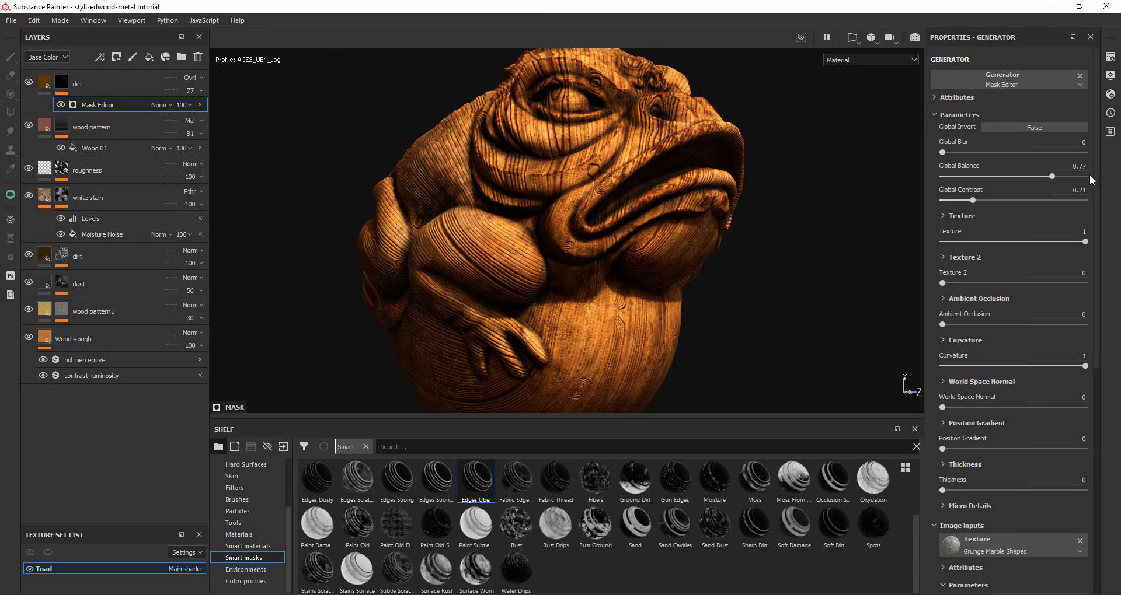
alt+click(66, 82)
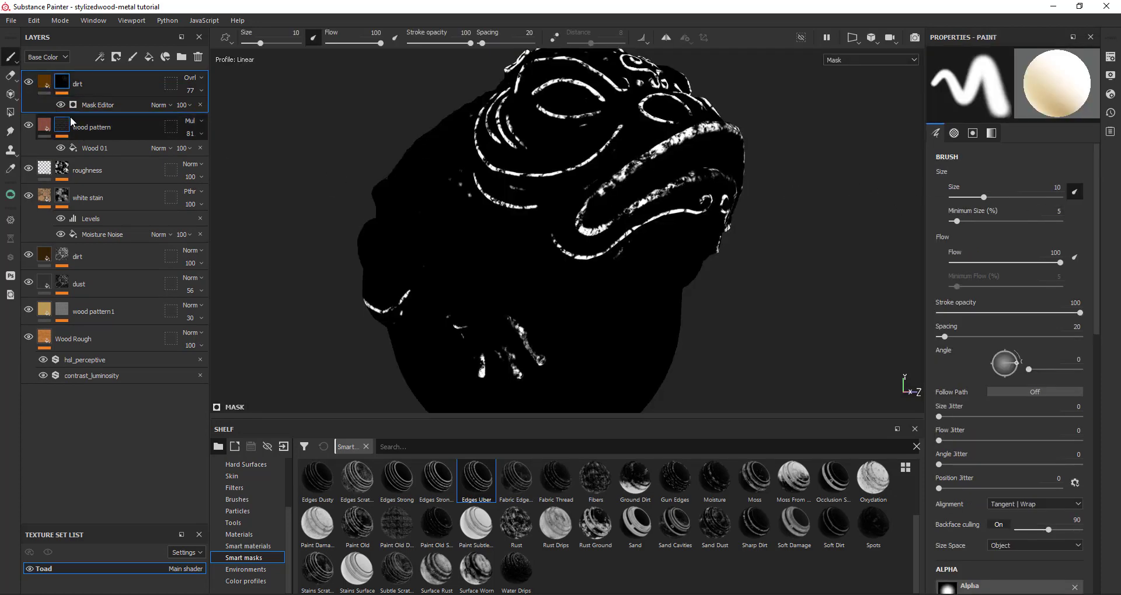
Set the top dirt layer's Mask Editor to global blur 0.1, global balance 0.8, global contrast 0.12 and texture 0.2
click(111, 105)
click(946, 152)
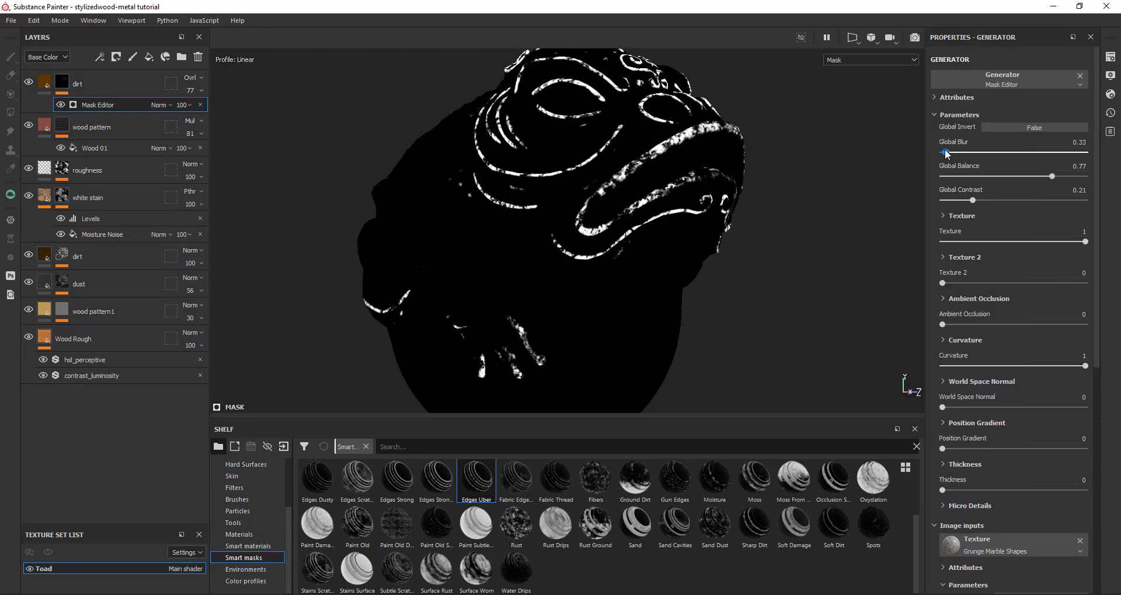
click(1071, 142)
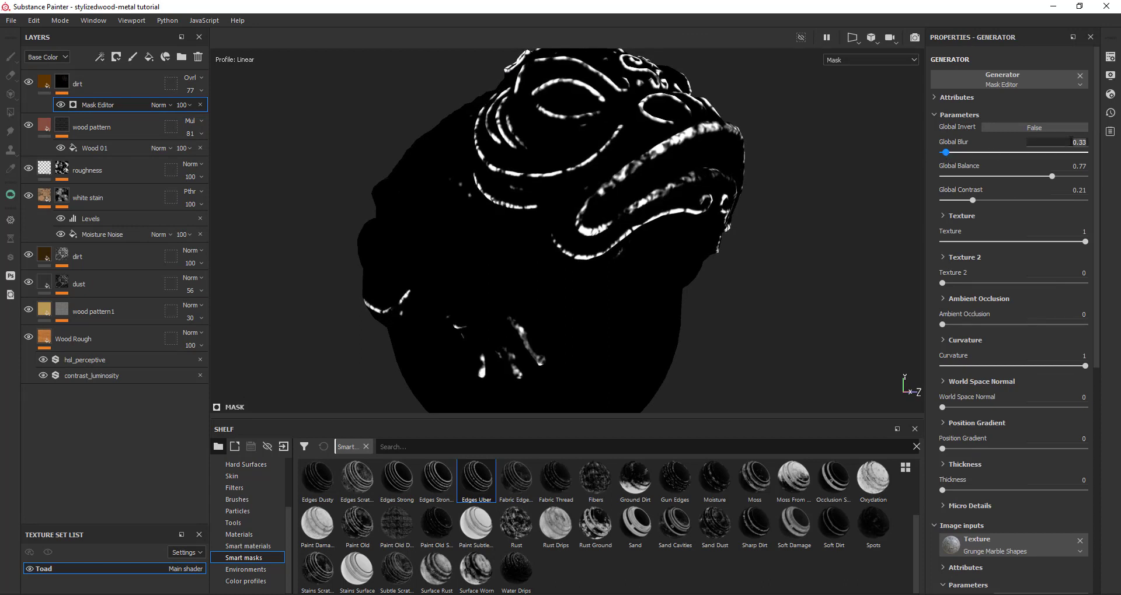
key(Return)
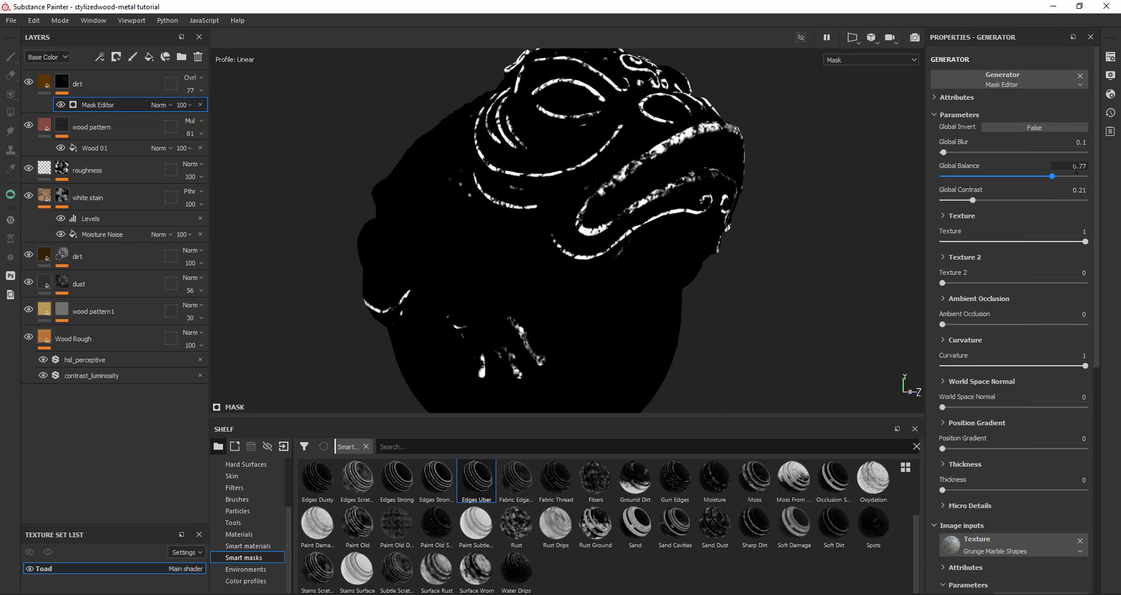
drag(1051, 176, 1056, 176)
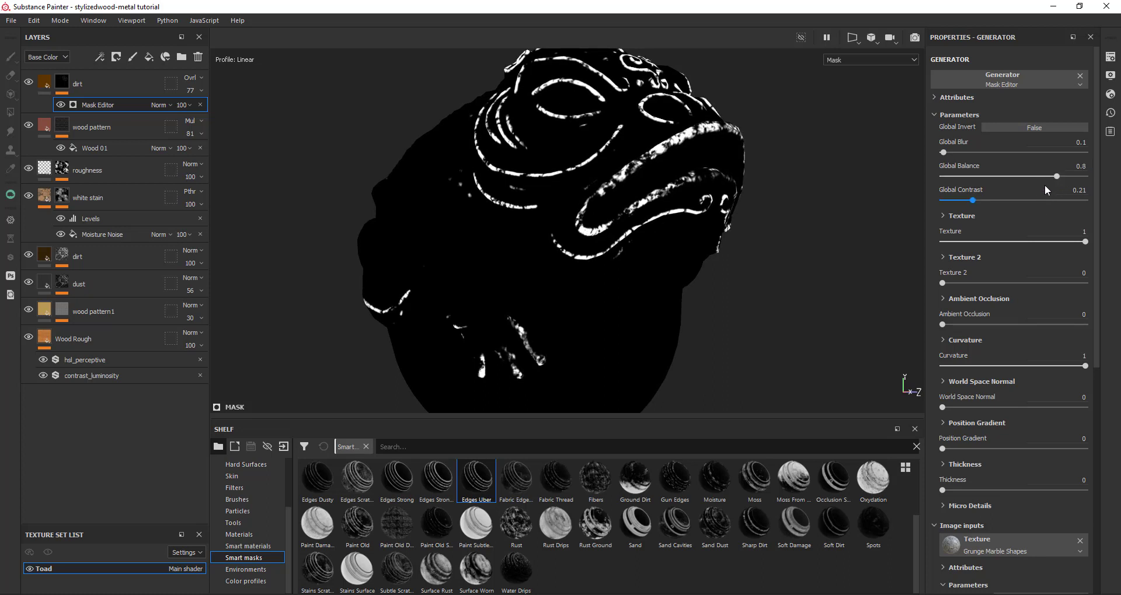
mouse_move(973, 201)
mouse_down()
mouse_move(950, 201)
mouse_move(1032, 204)
mouse_move(958, 203)
mouse_up()
drag(1083, 242, 970, 244)
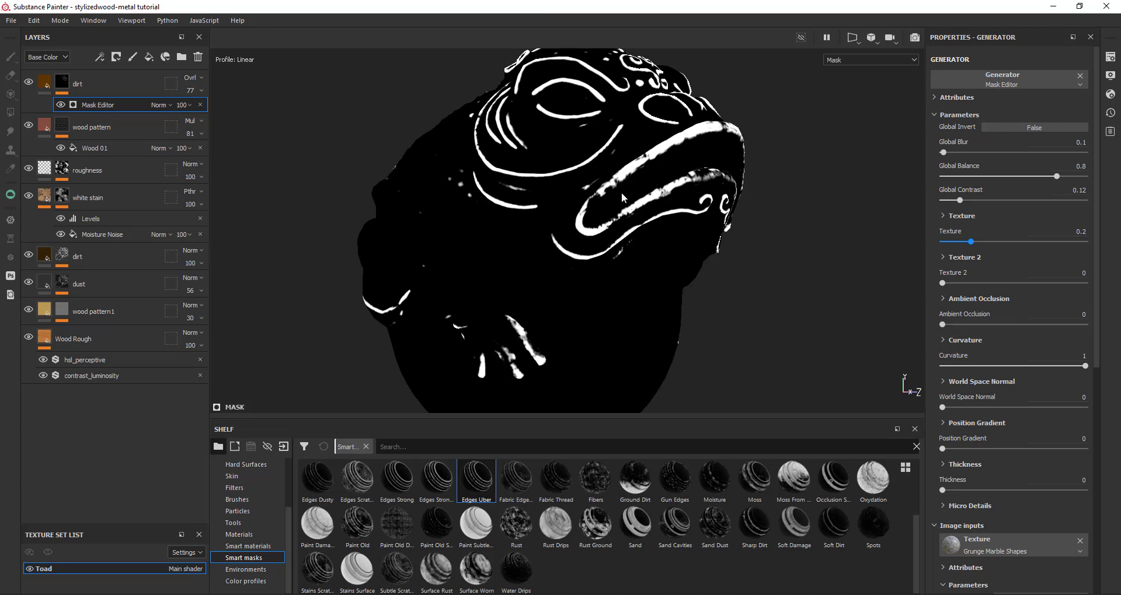
Return to the material view and reduce the top dirt layer's opacity to about 49
click(42, 82)
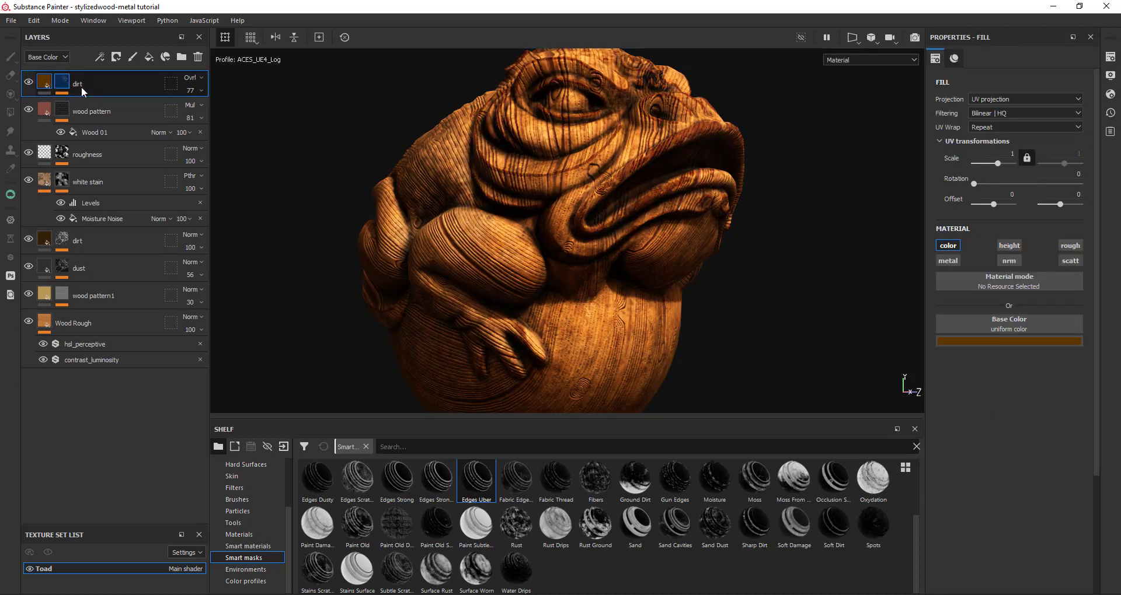
click(190, 90)
drag(222, 111, 210, 113)
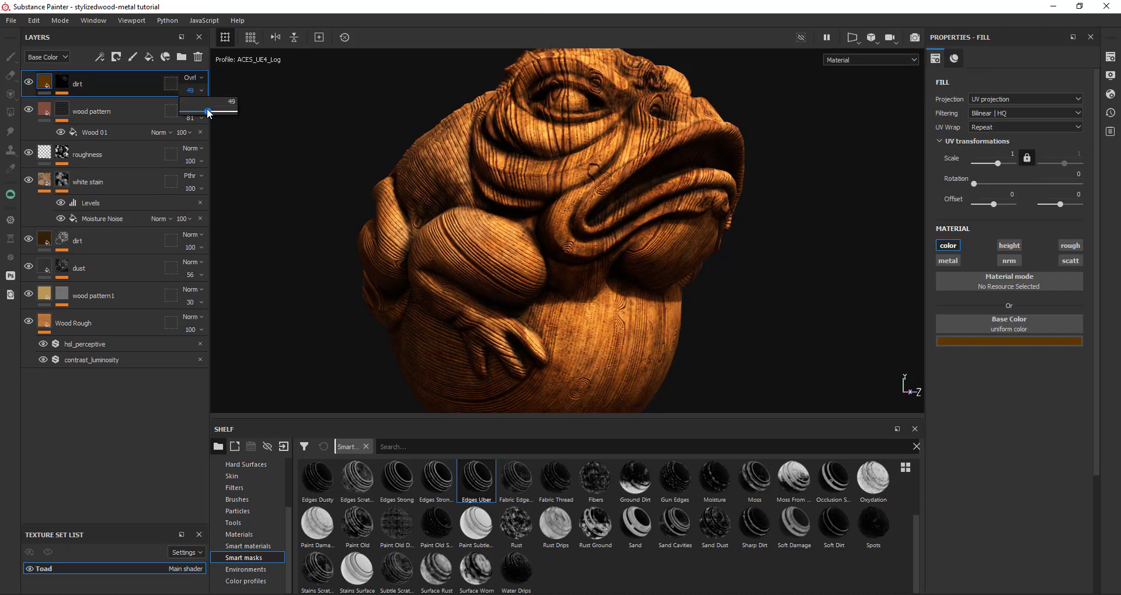
Set the global balance of the top dirt layer's Mask Editor to 0.3
click(61, 82)
click(100, 105)
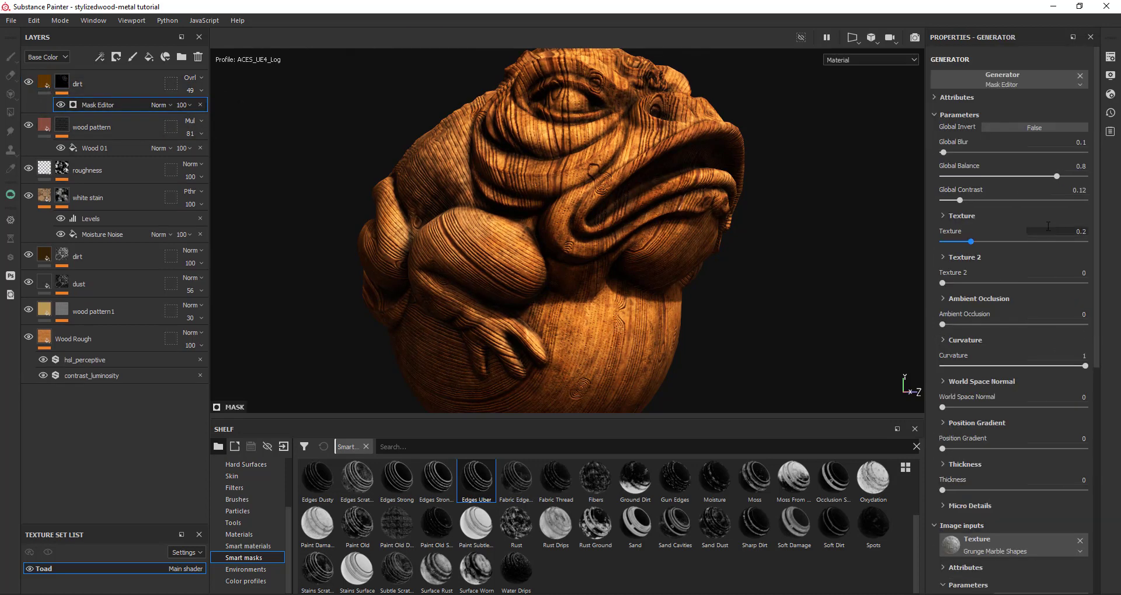
drag(1056, 176, 985, 187)
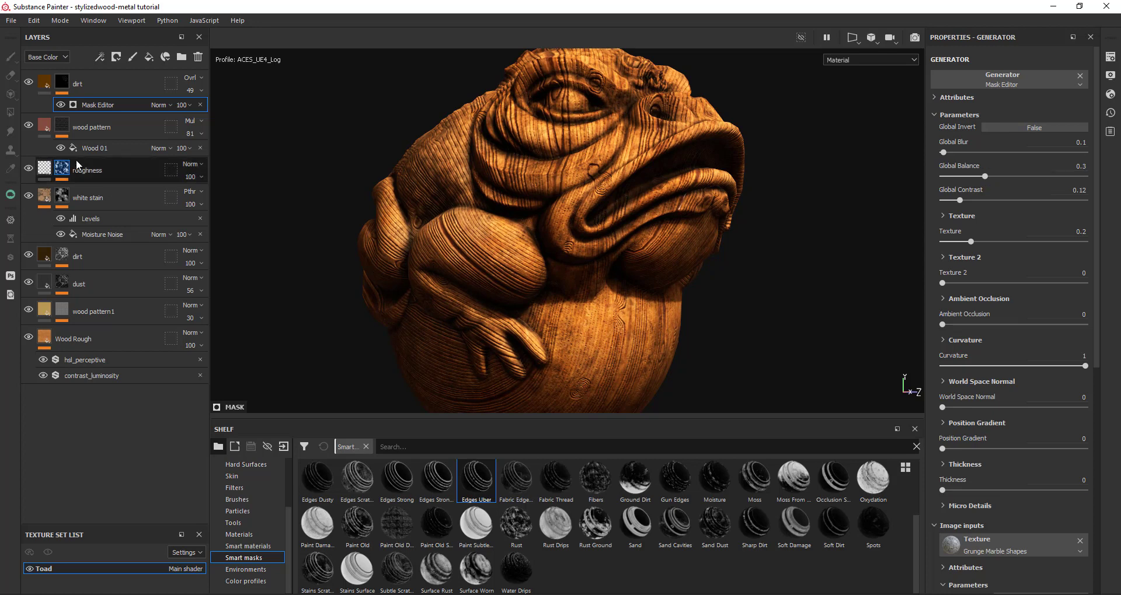
Set the top dirt layer's opacity to 56 and its Mask Editor's global blur to 0.07
click(189, 91)
mouse_move(206, 111)
mouse_down()
mouse_move(251, 114)
mouse_move(211, 114)
mouse_up()
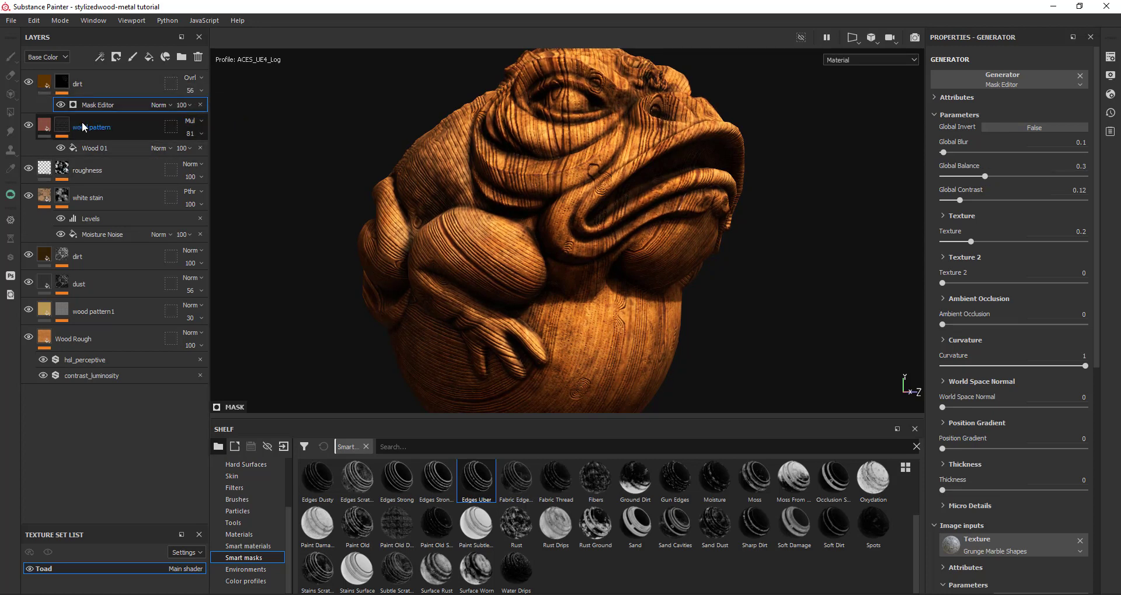
drag(942, 153, 941, 154)
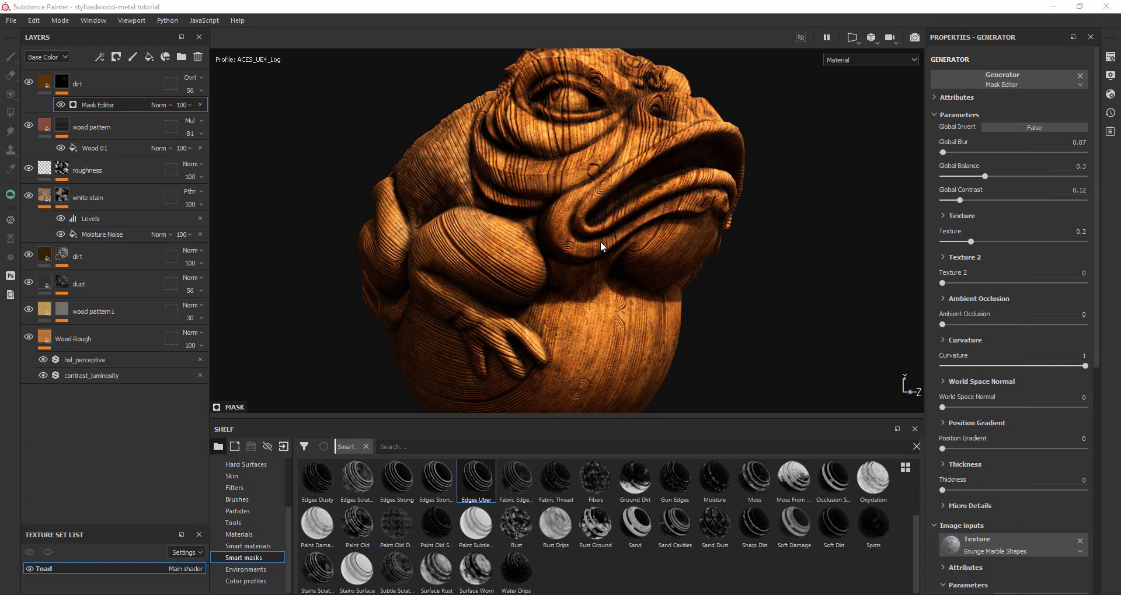
Hide the shelf and add a folder named stylized wood above the top dirt layer
click(913, 430)
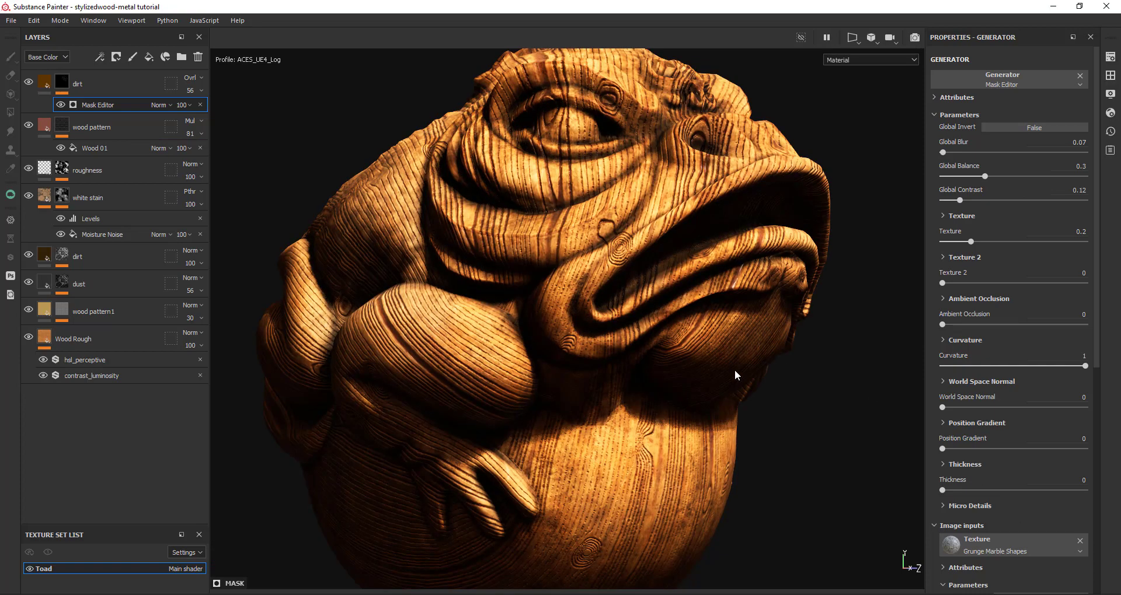
scroll(531, 377, down, 2)
alt+drag(531, 378, 585, 347)
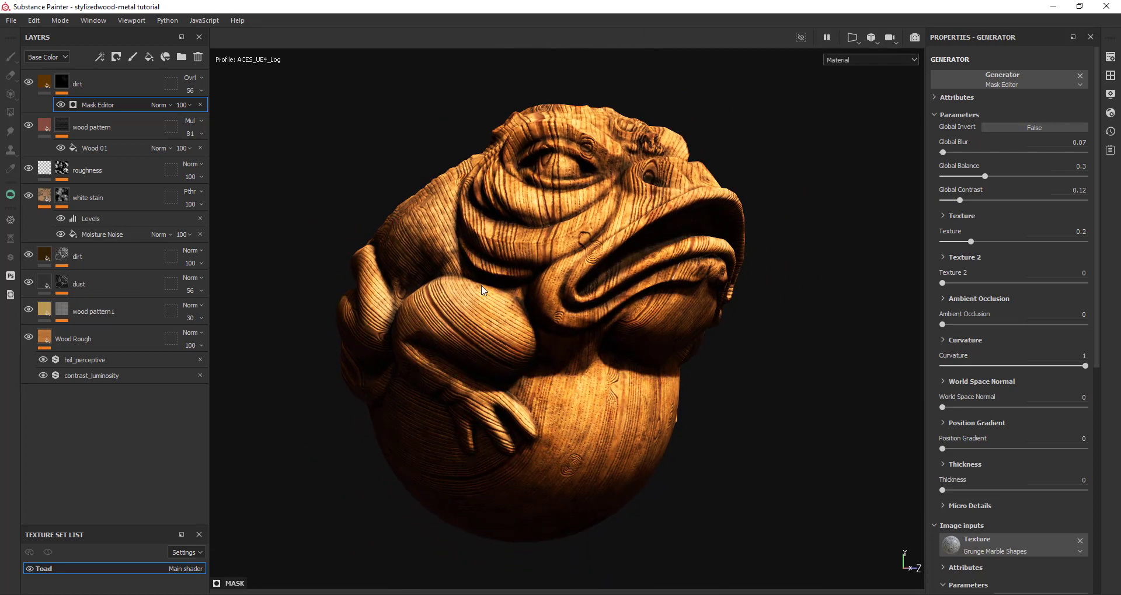
click(104, 86)
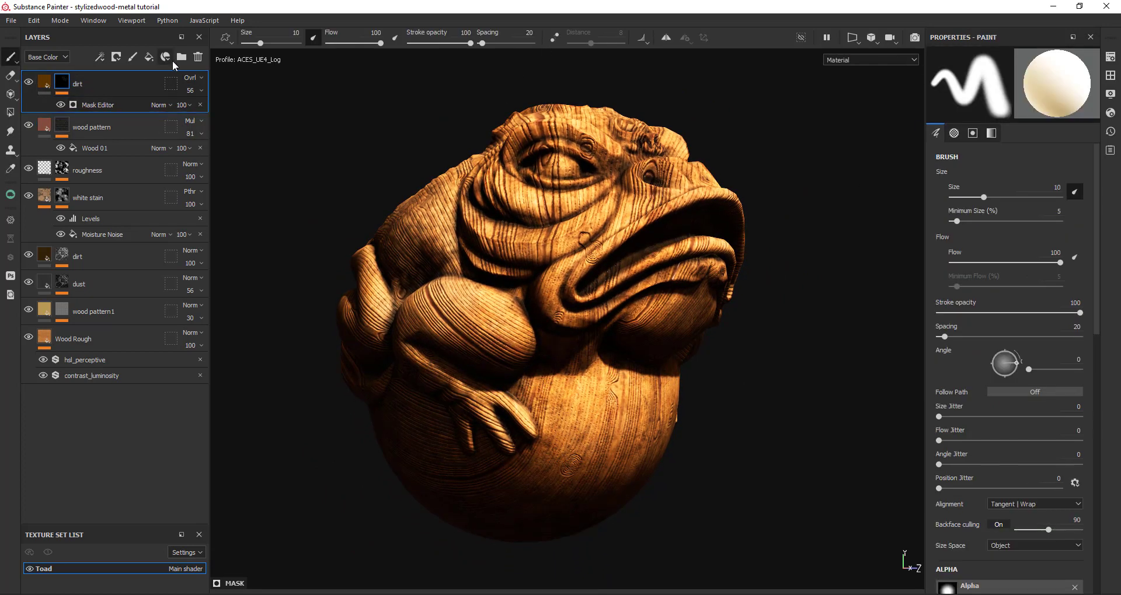
click(181, 56)
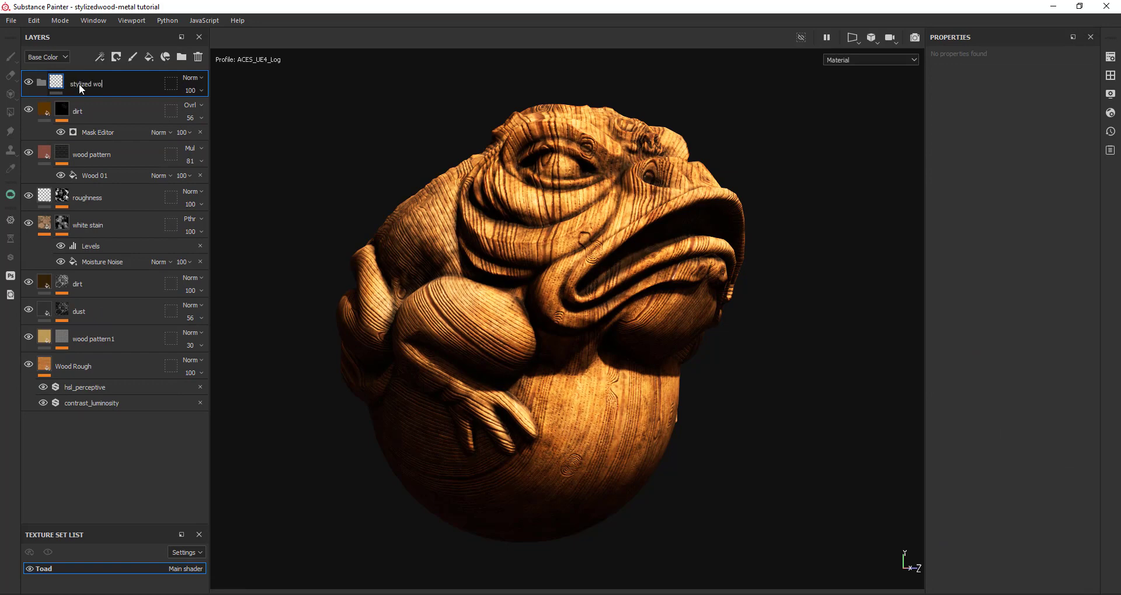
key(Return)
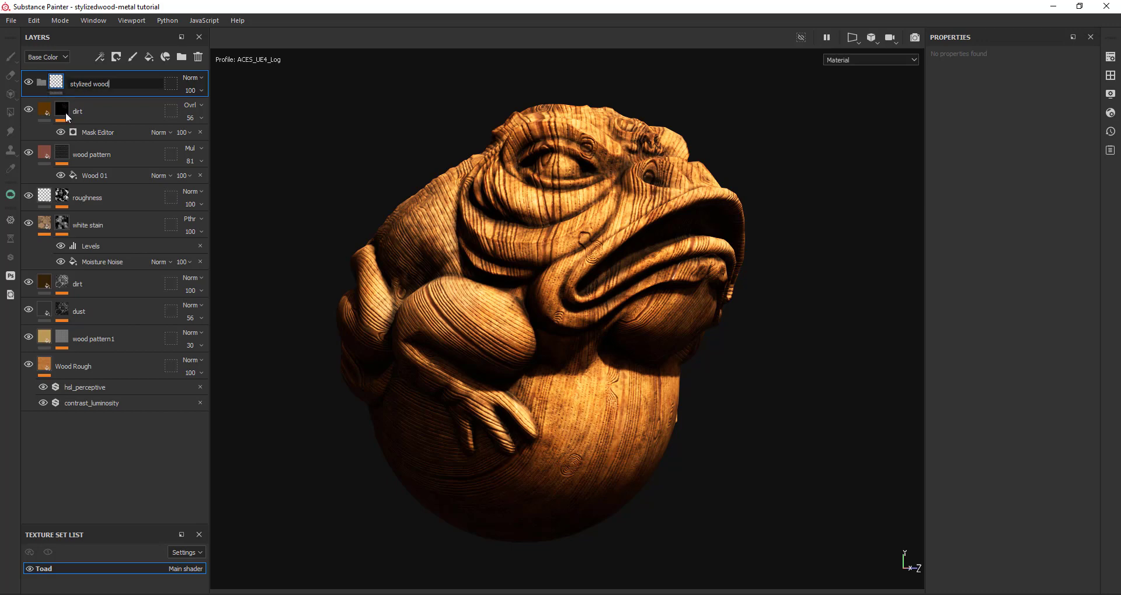
Move all layers from the top dirt layer down to Wood Rough into the stylized wood folder and collapse it
click(96, 116)
shift+click(94, 370)
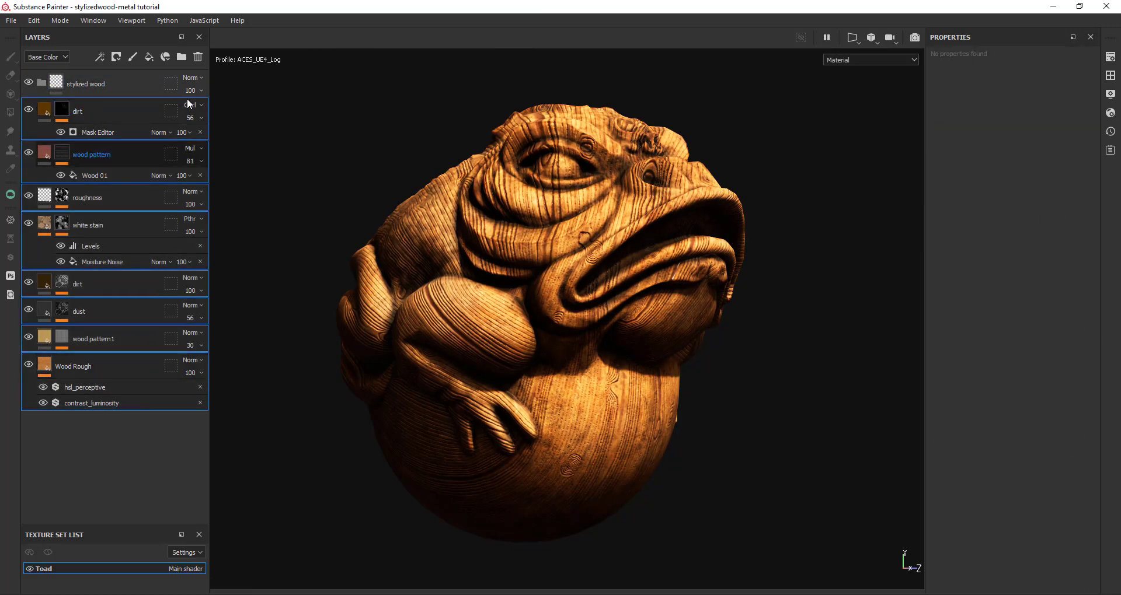
mouse_move(130, 110)
mouse_down()
mouse_move(125, 82)
mouse_move(58, 97)
mouse_move(43, 86)
mouse_up()
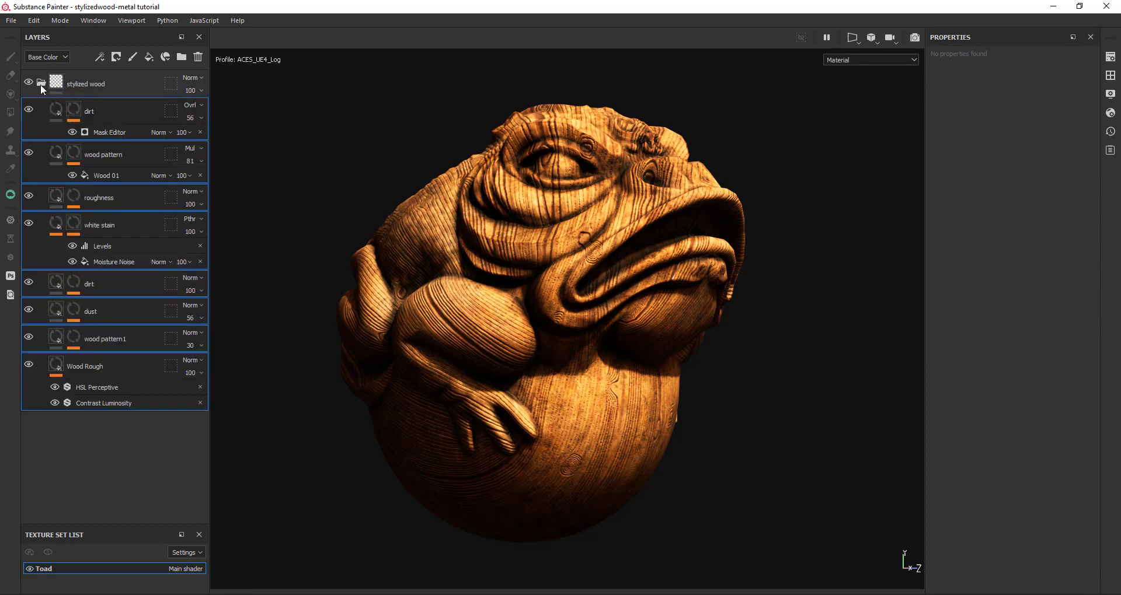
click(41, 84)
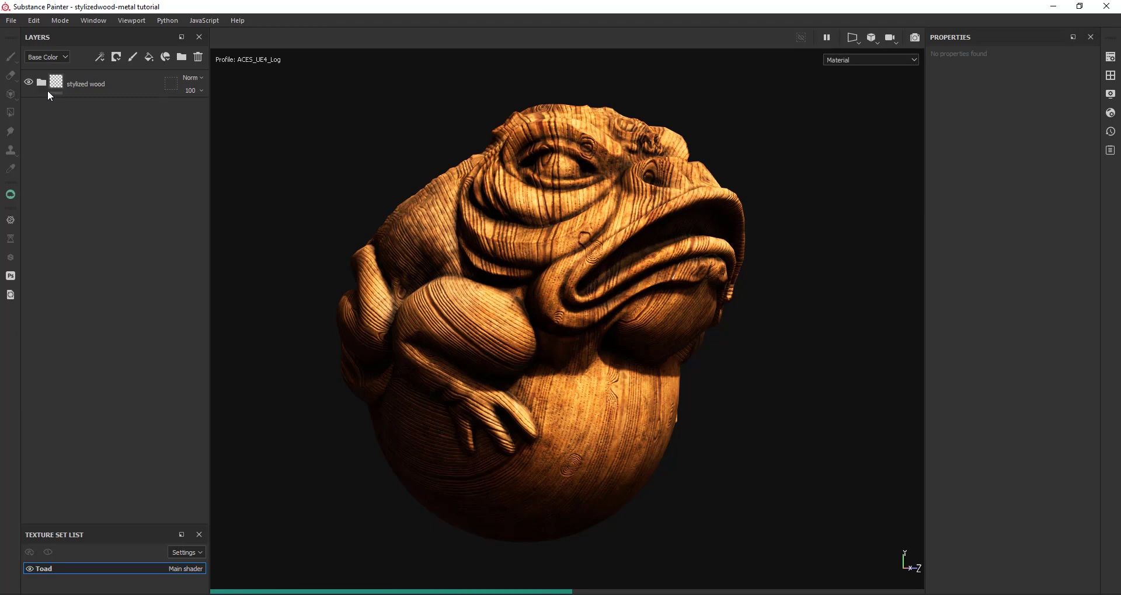
Create a smart material from the stylized wood folder and locate it among the smart materials in the redocked shelf
right_click(79, 79)
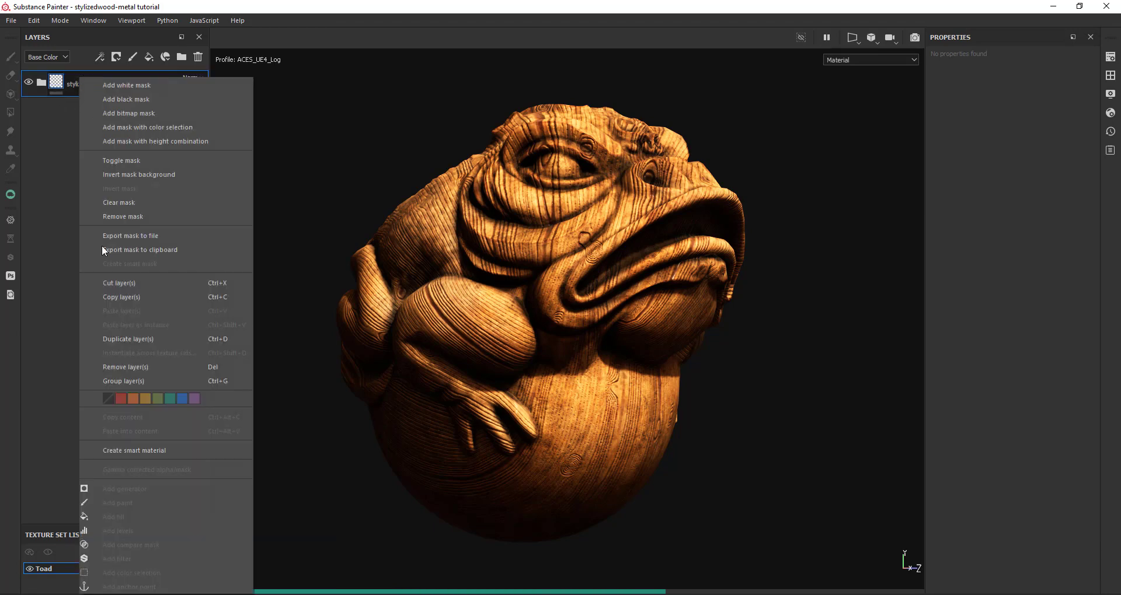
click(140, 450)
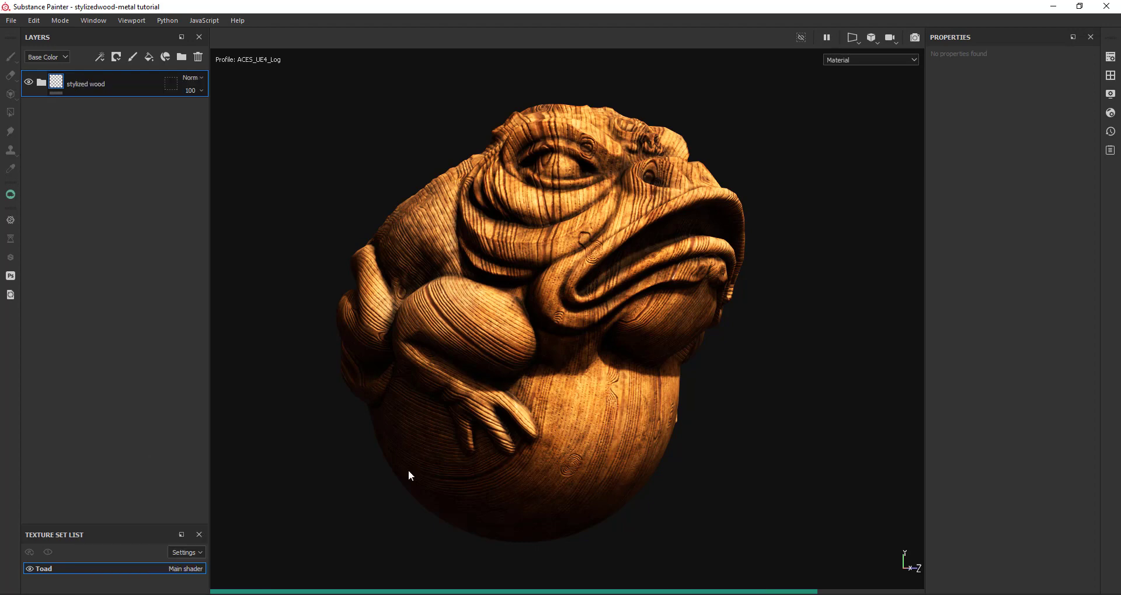
click(1110, 75)
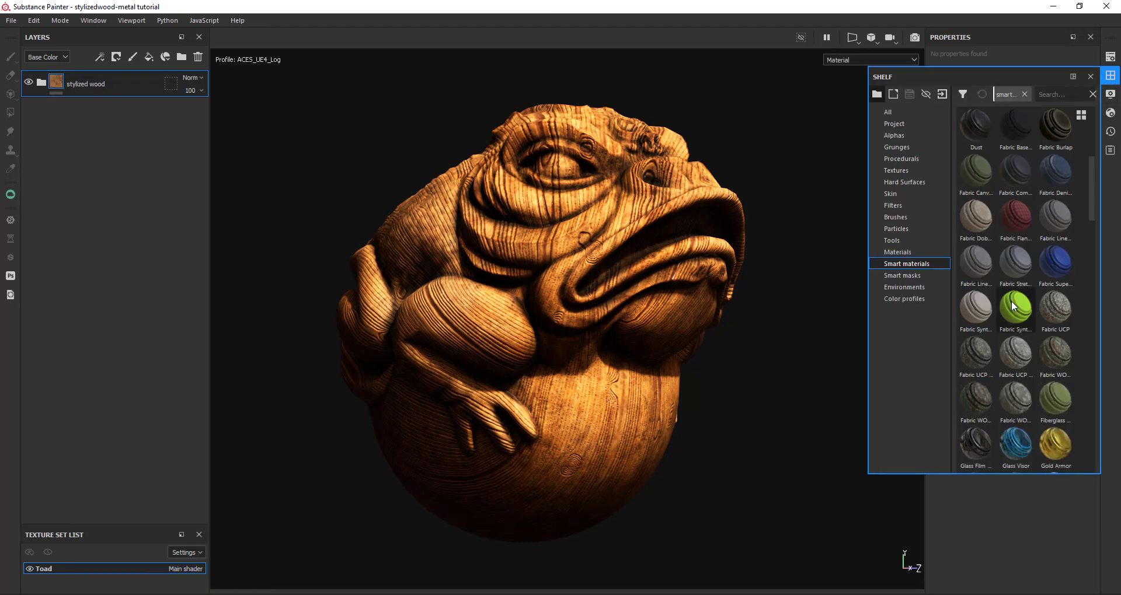
scroll(1021, 372, down, 10)
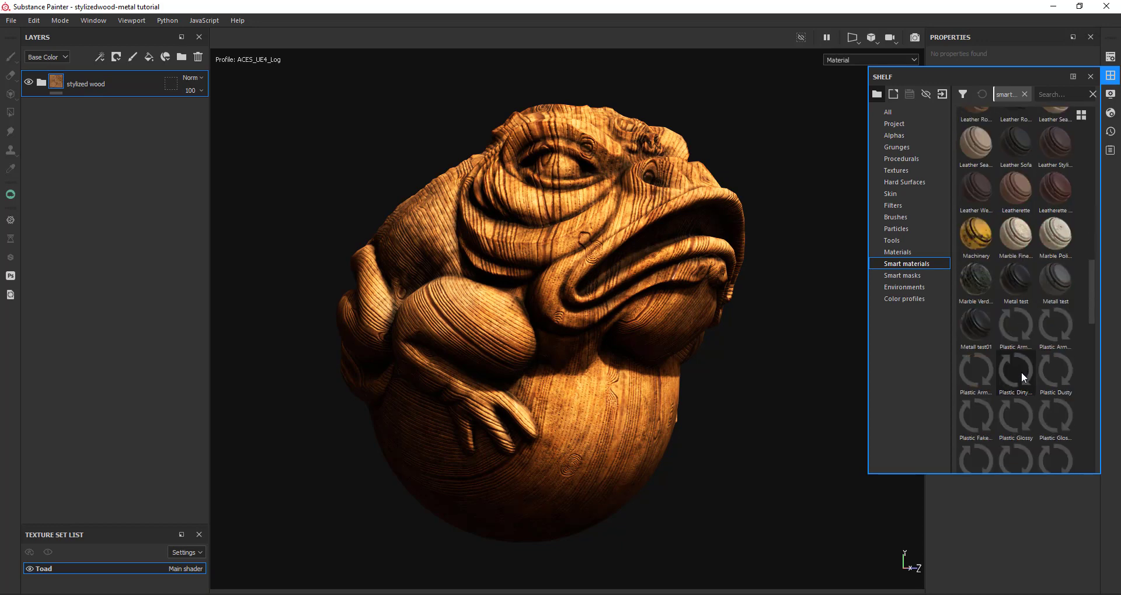
click(1090, 77)
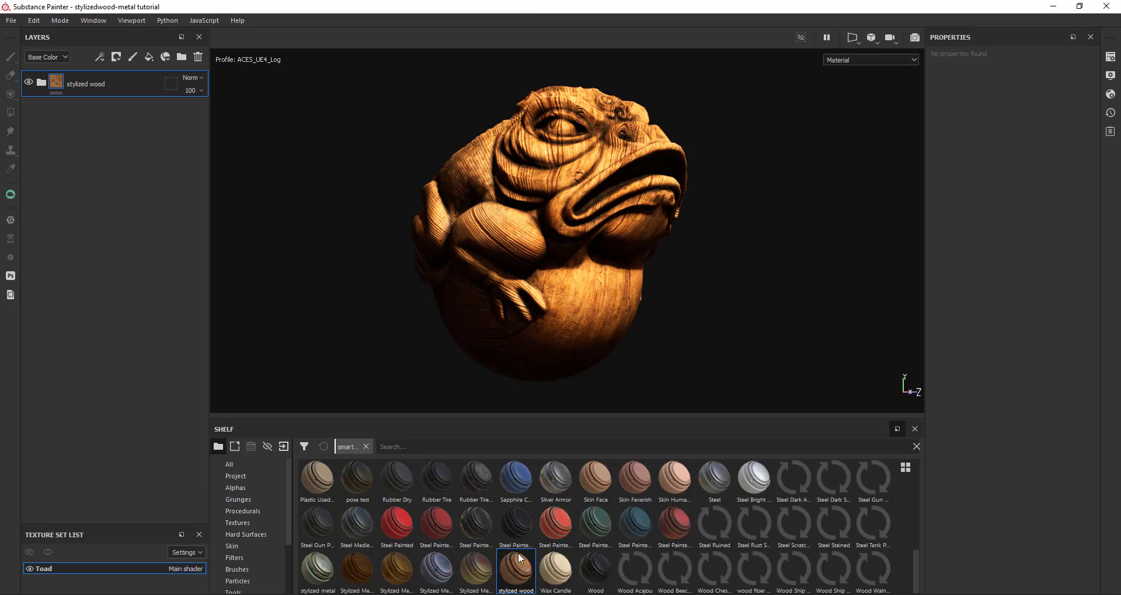
mouse_move(525, 573)
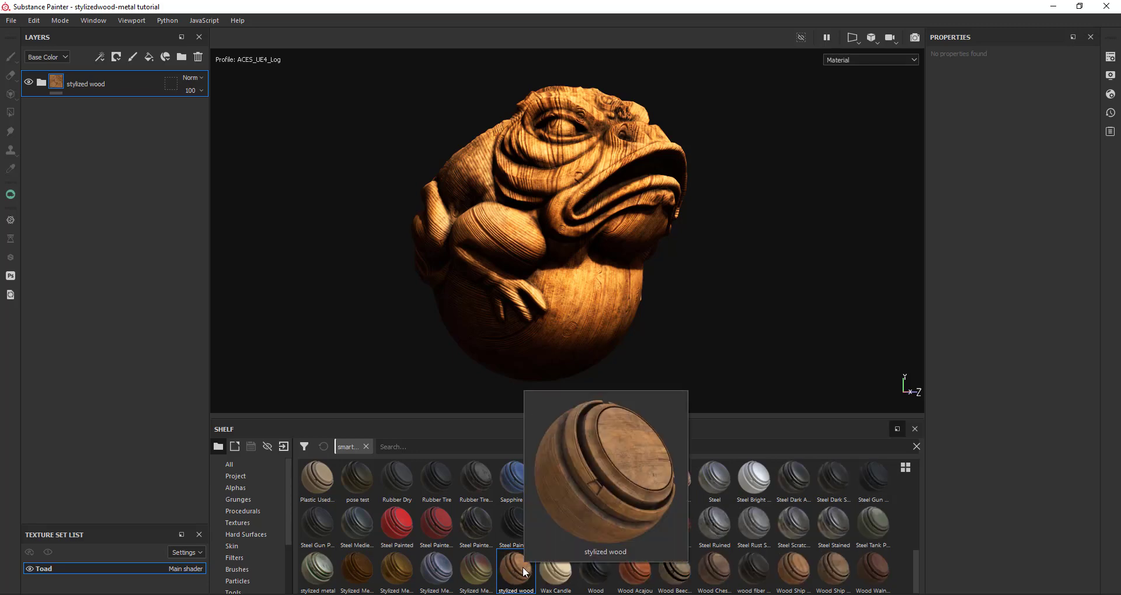